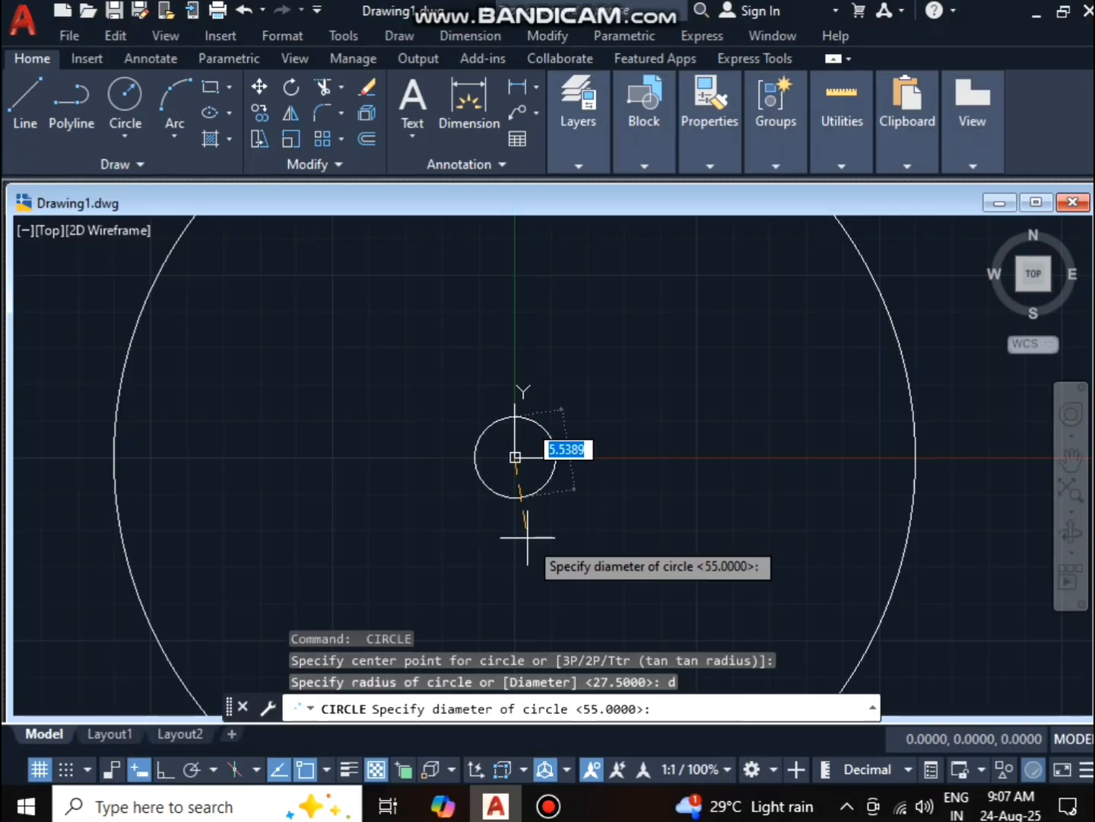
Finish the concentric circle with diameter 64 and draw a vertical line from its centre up past the circle with Ortho on
key(Return)
scroll(601, 491, down, 3)
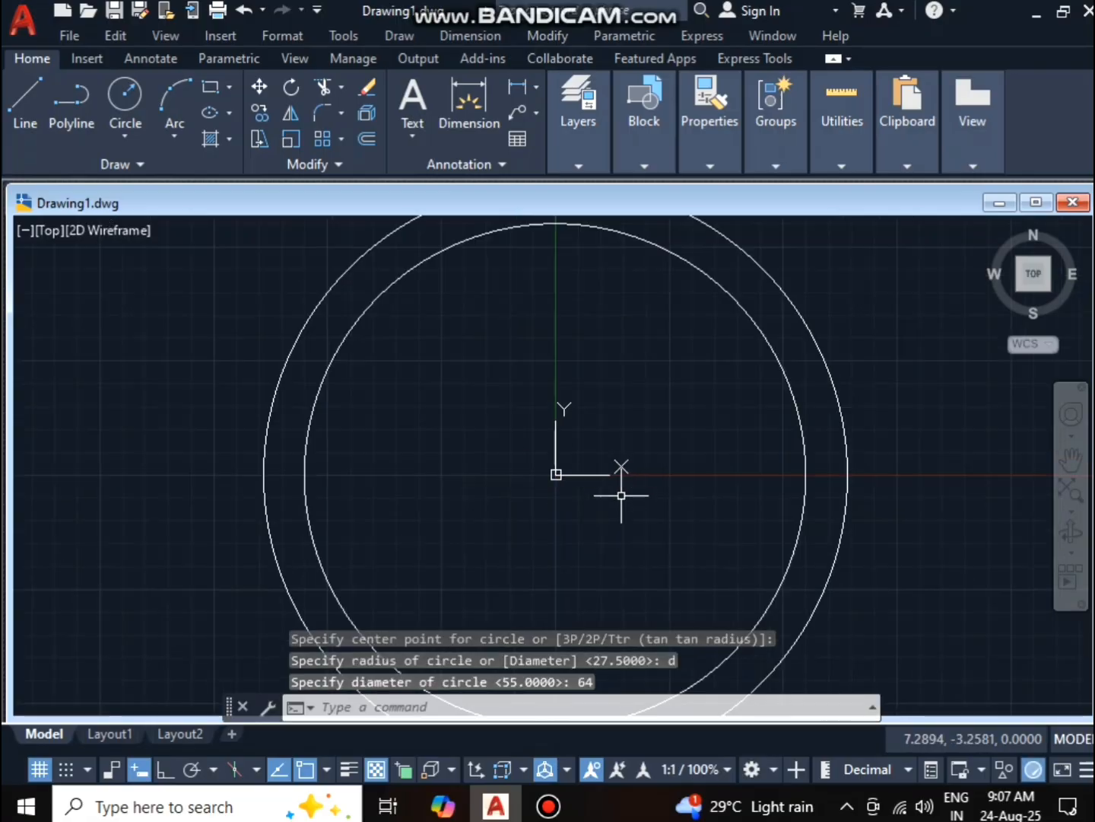
text(l)
key(Return)
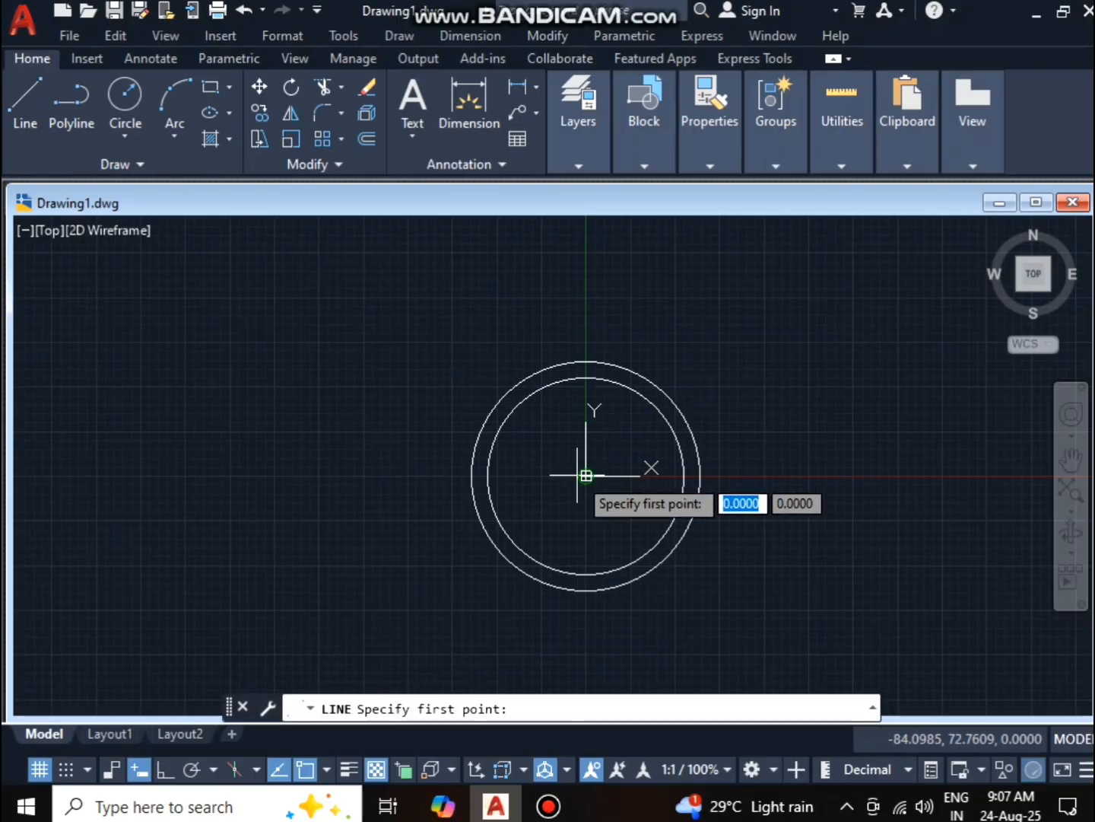
click(586, 475)
key(F8)
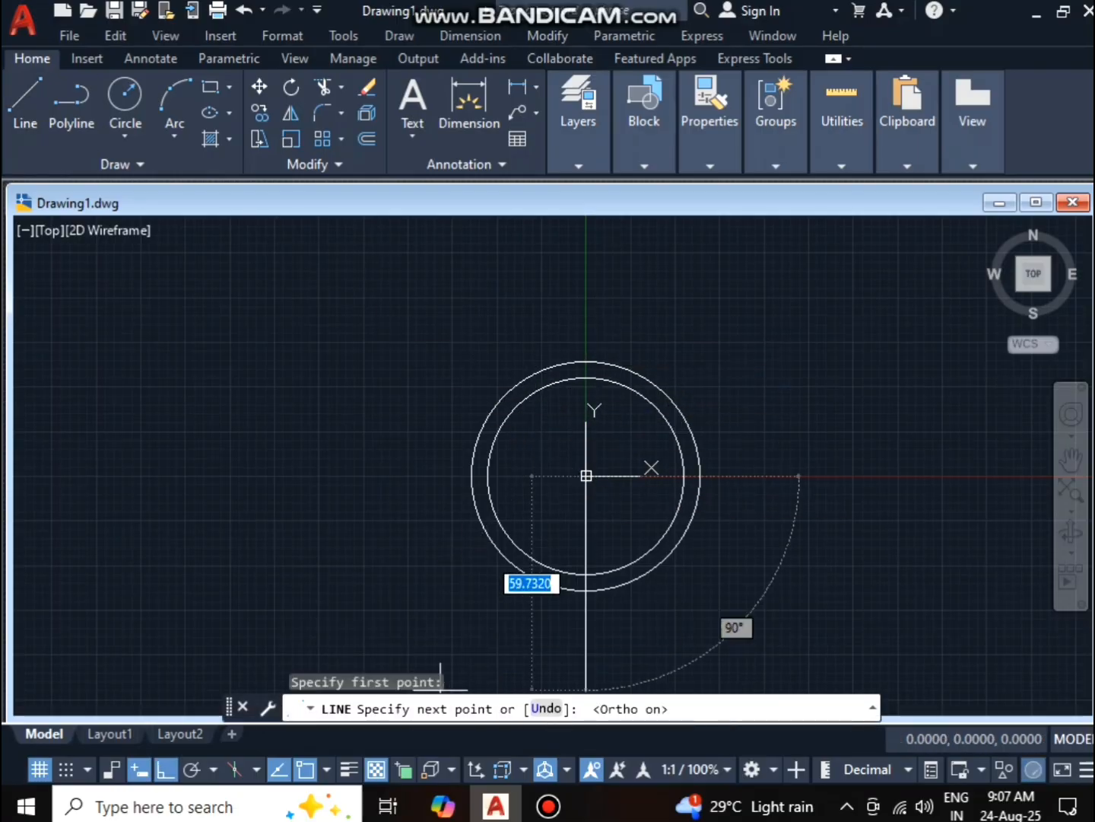
click(585, 281)
key(Escape)
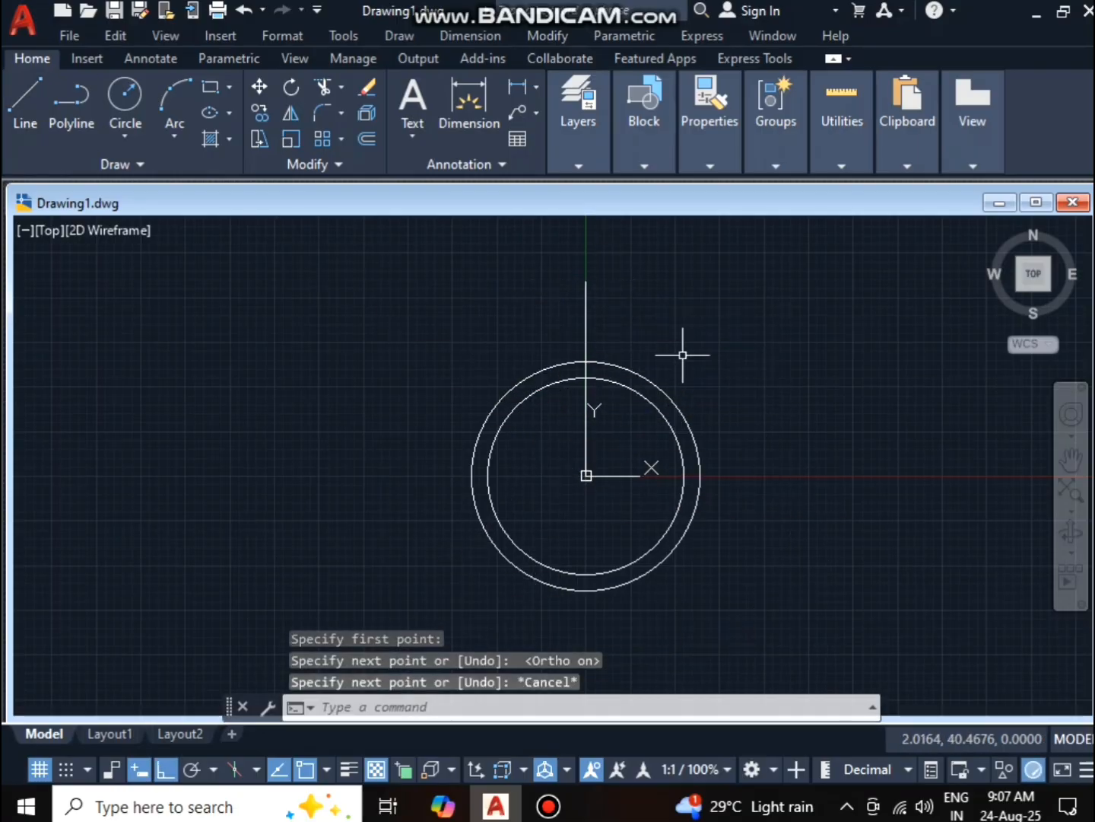
Offset the vertical centre line by 3.5 to both sides
click(367, 139)
text(3.)
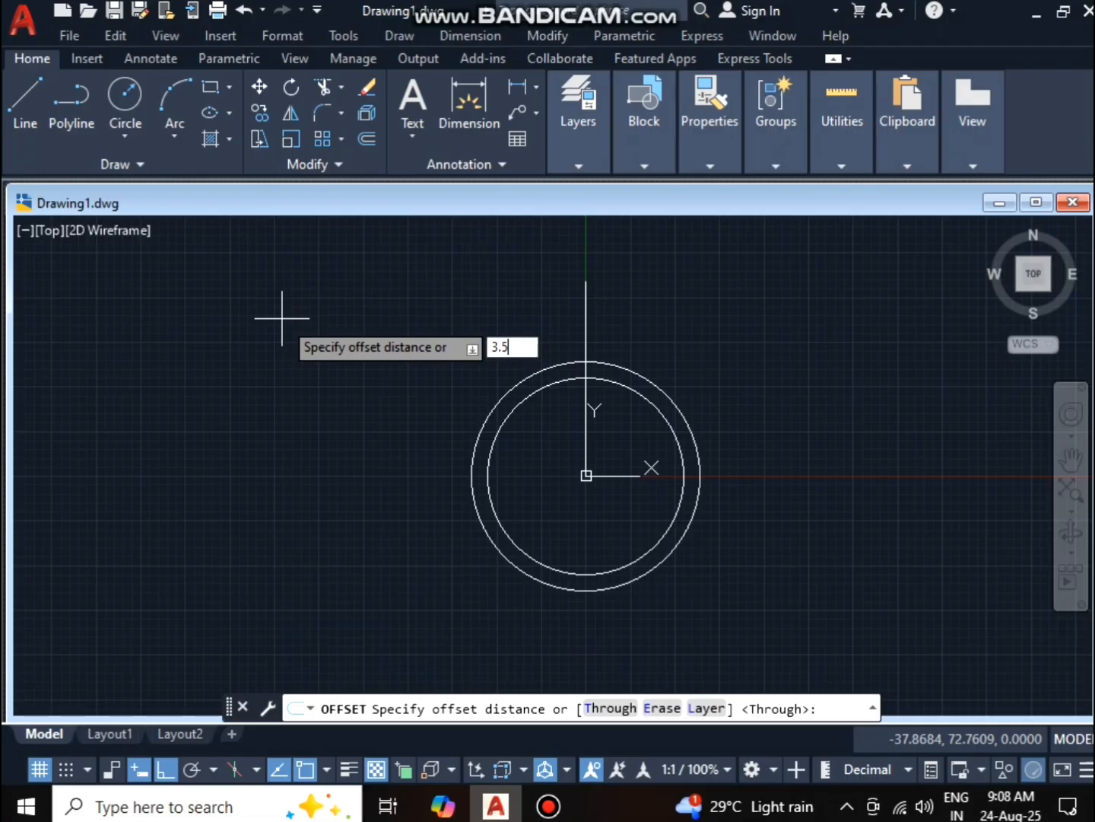
text(5)
key(Return)
click(584, 332)
click(582, 336)
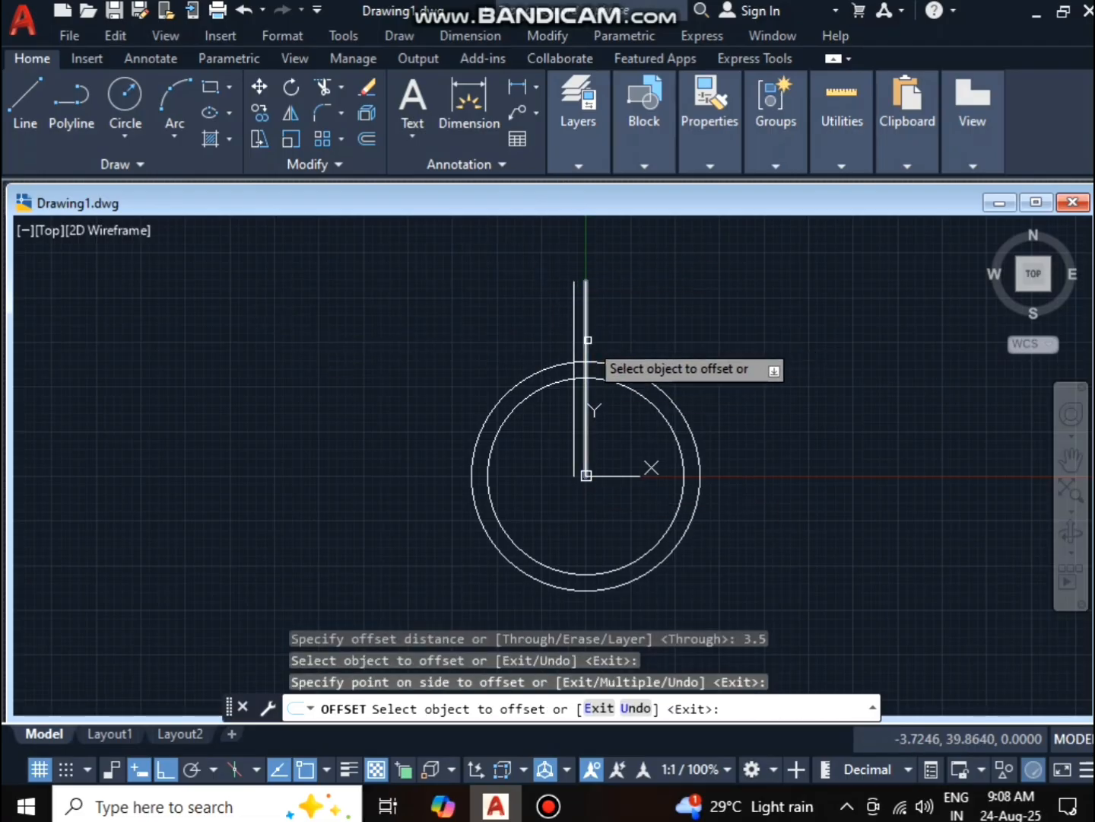
click(585, 339)
click(619, 362)
key(Escape)
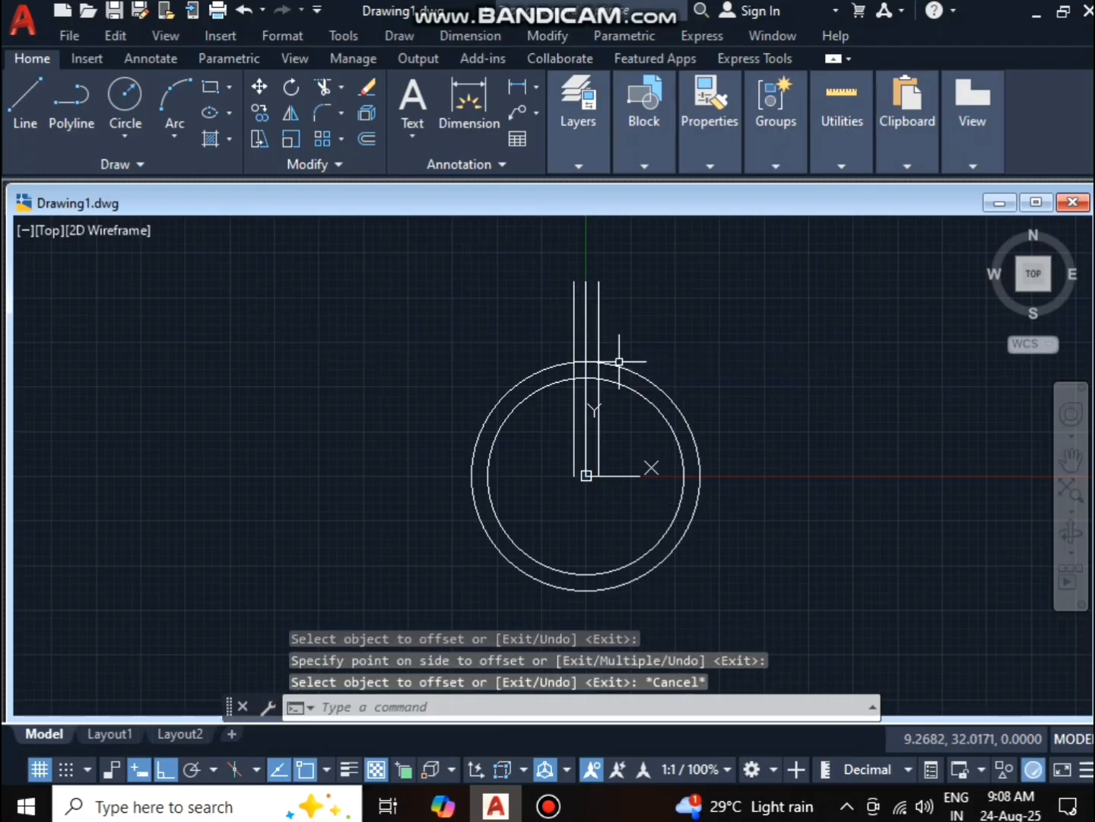
Trim the parts of the three vertical lines that extend above the outer circle
scroll(601, 426, up, 3)
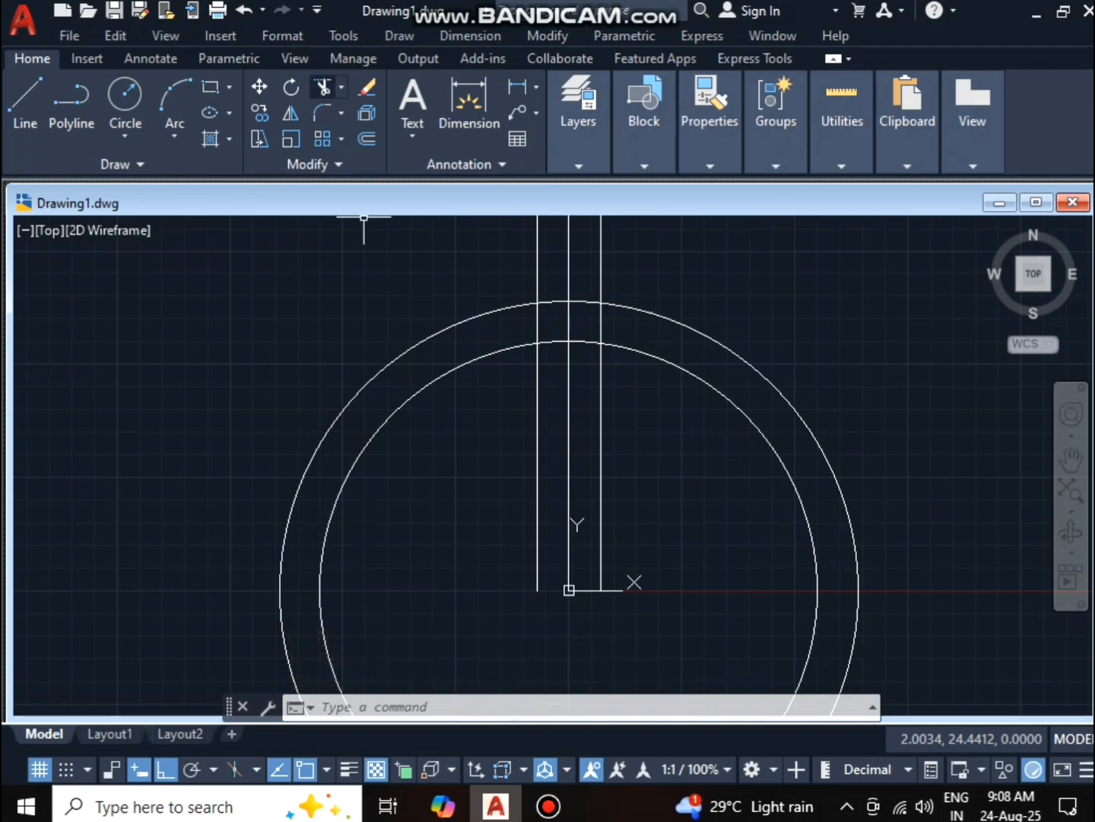
click(323, 87)
right_click(239, 245)
click(263, 260)
click(566, 276)
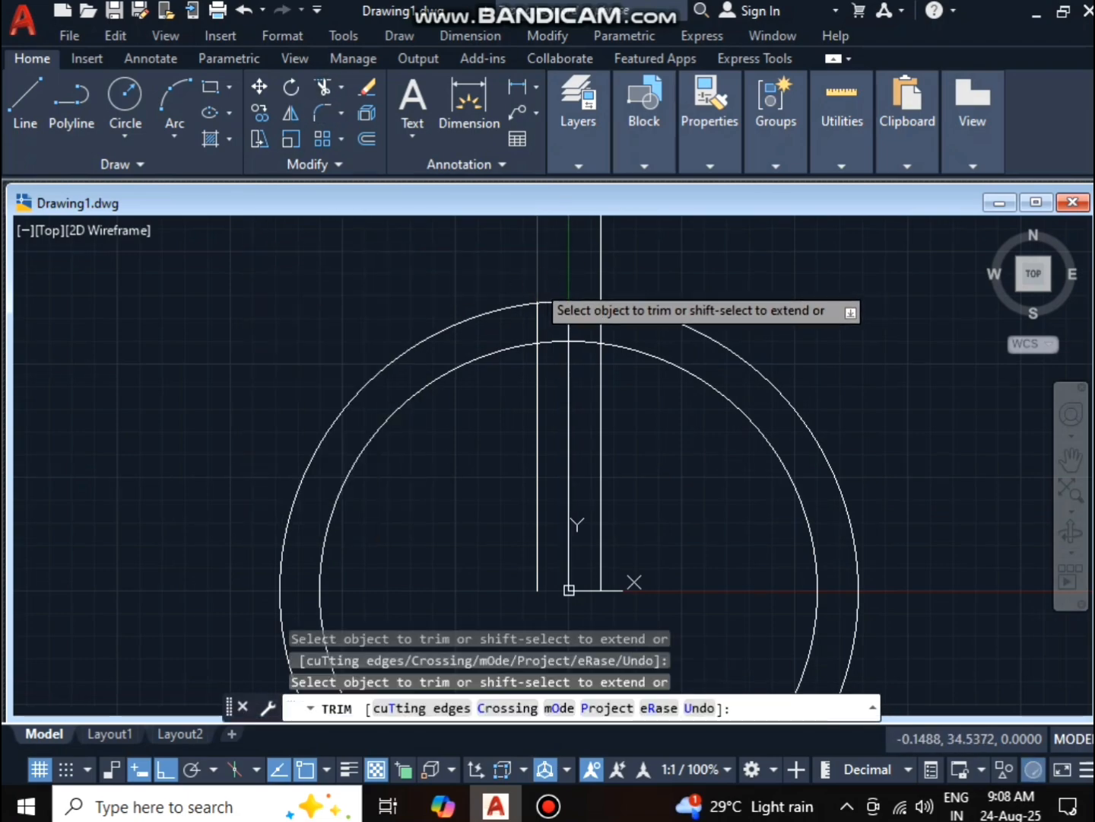
click(537, 282)
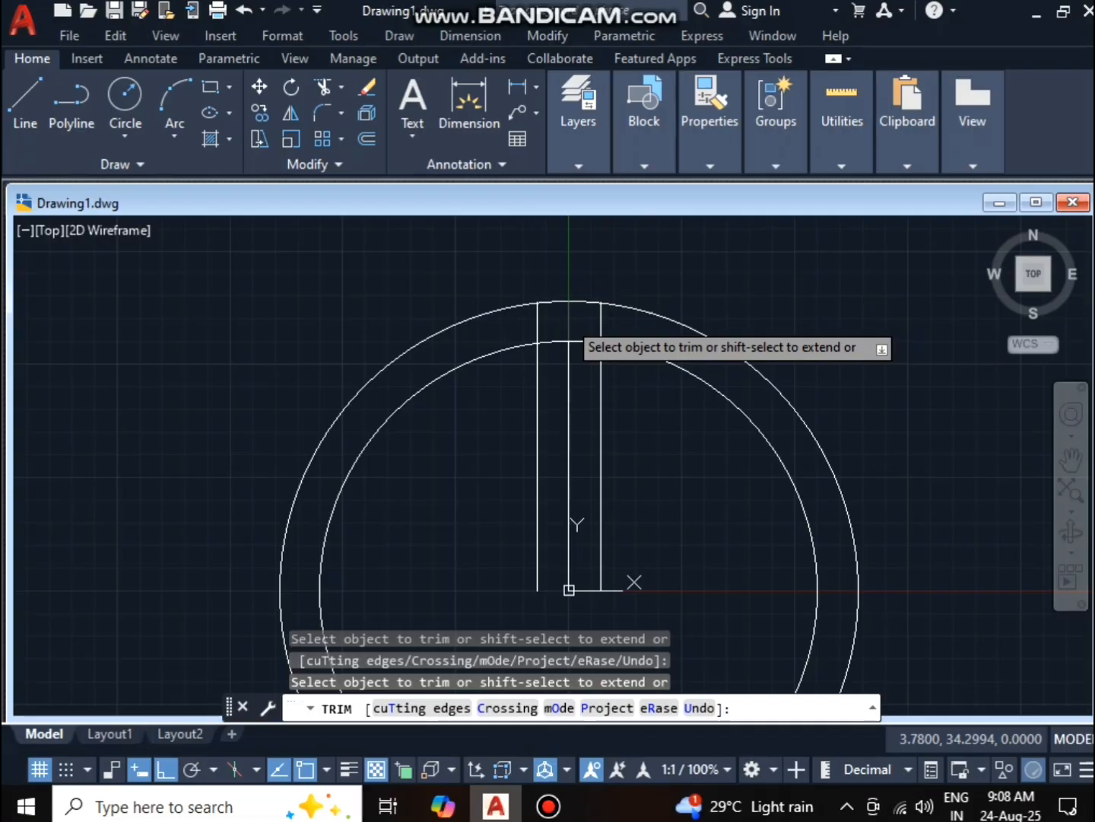
Trim the centre line between the circles, the inner arc between the offset lines, and the offset lines inside the inner circle
click(566, 318)
click(552, 341)
click(588, 345)
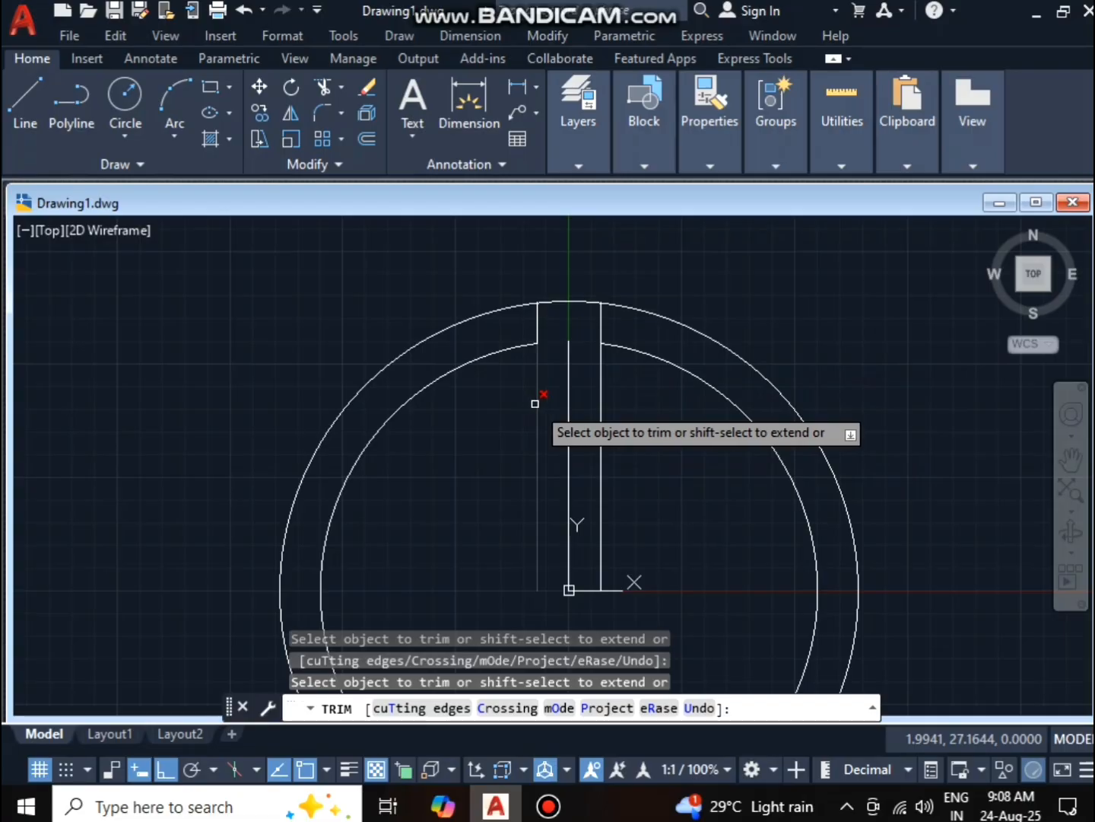
click(536, 403)
click(602, 404)
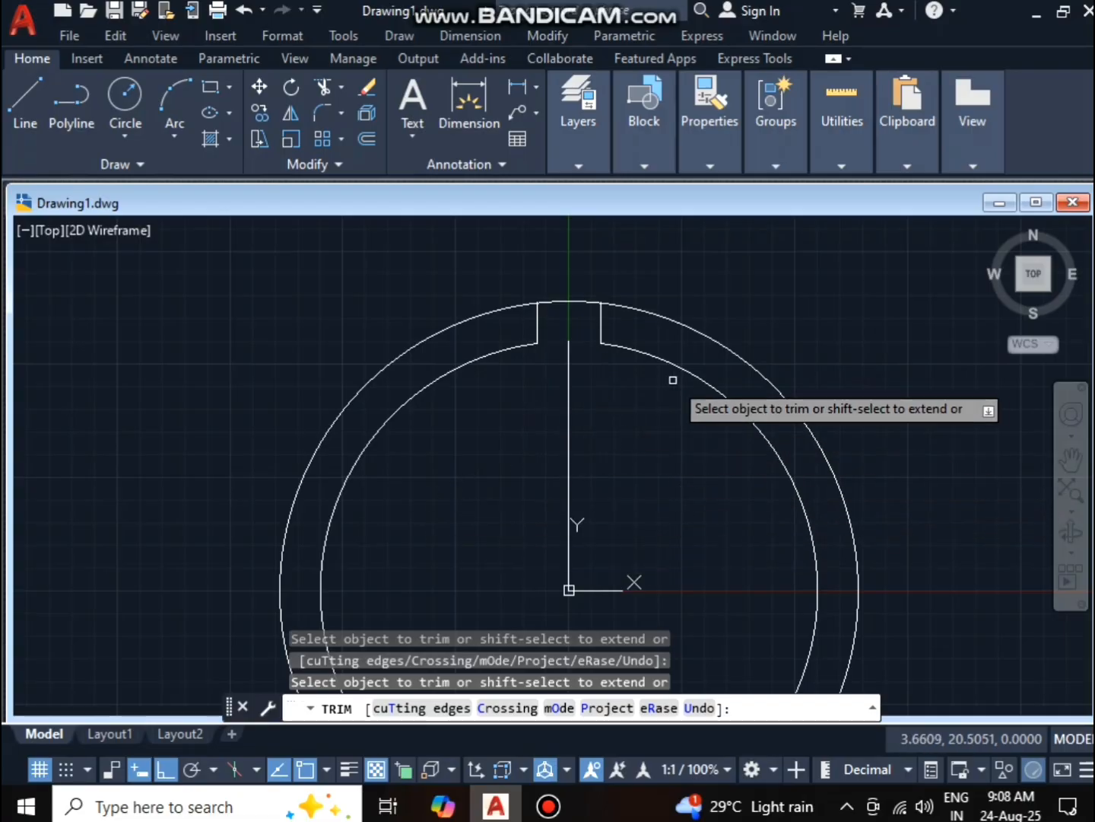
key(Escape)
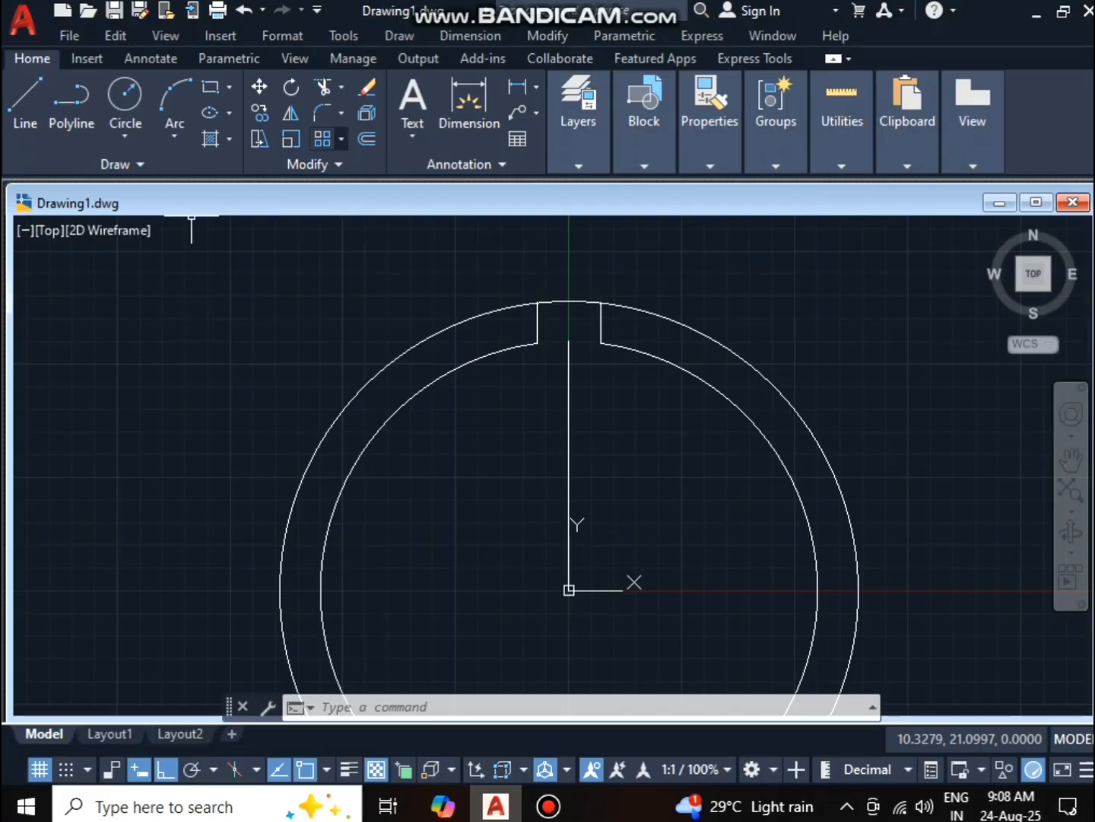
Create a polar array of the tooth's two side lines around the circles' centre
click(341, 139)
click(361, 256)
click(537, 320)
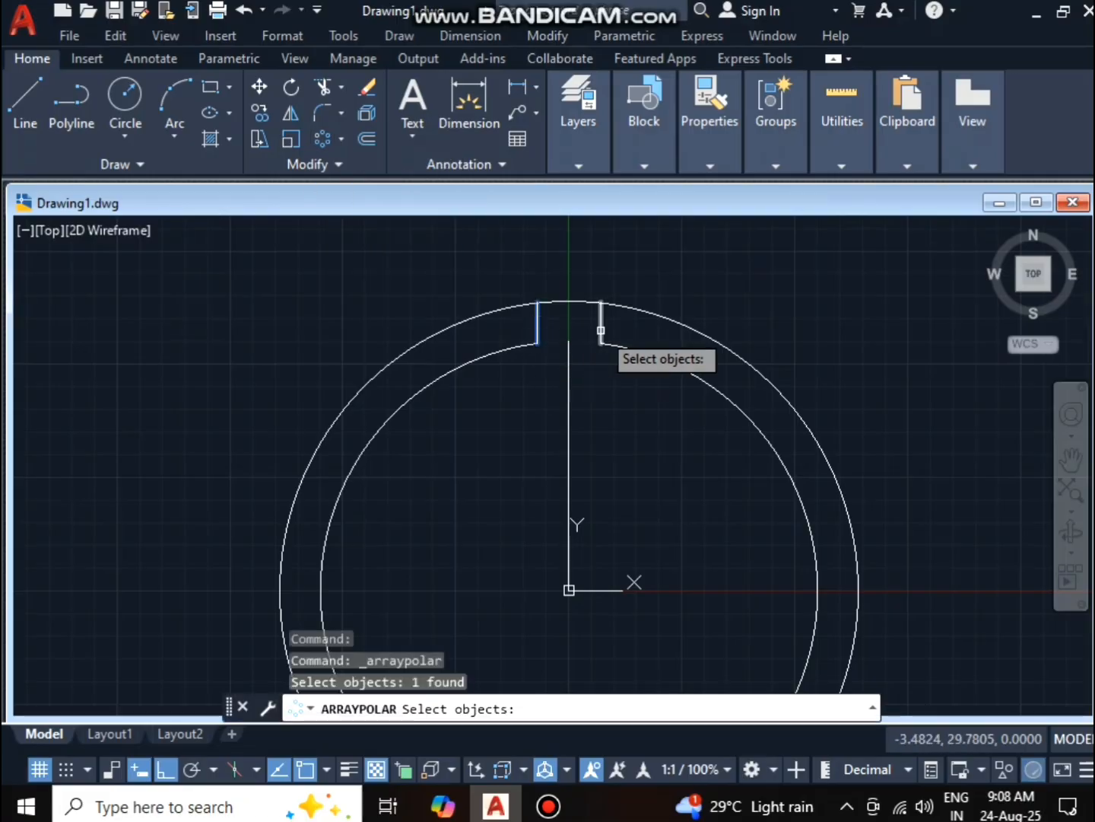
click(601, 331)
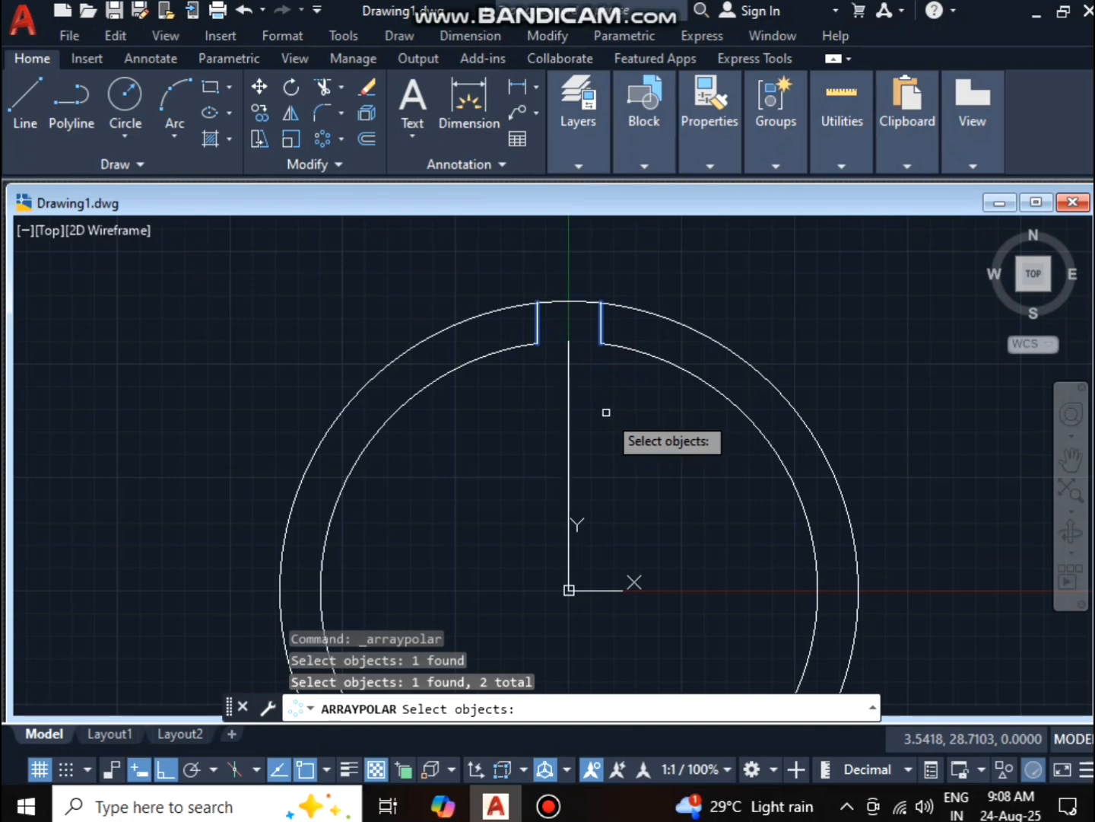
key(Return)
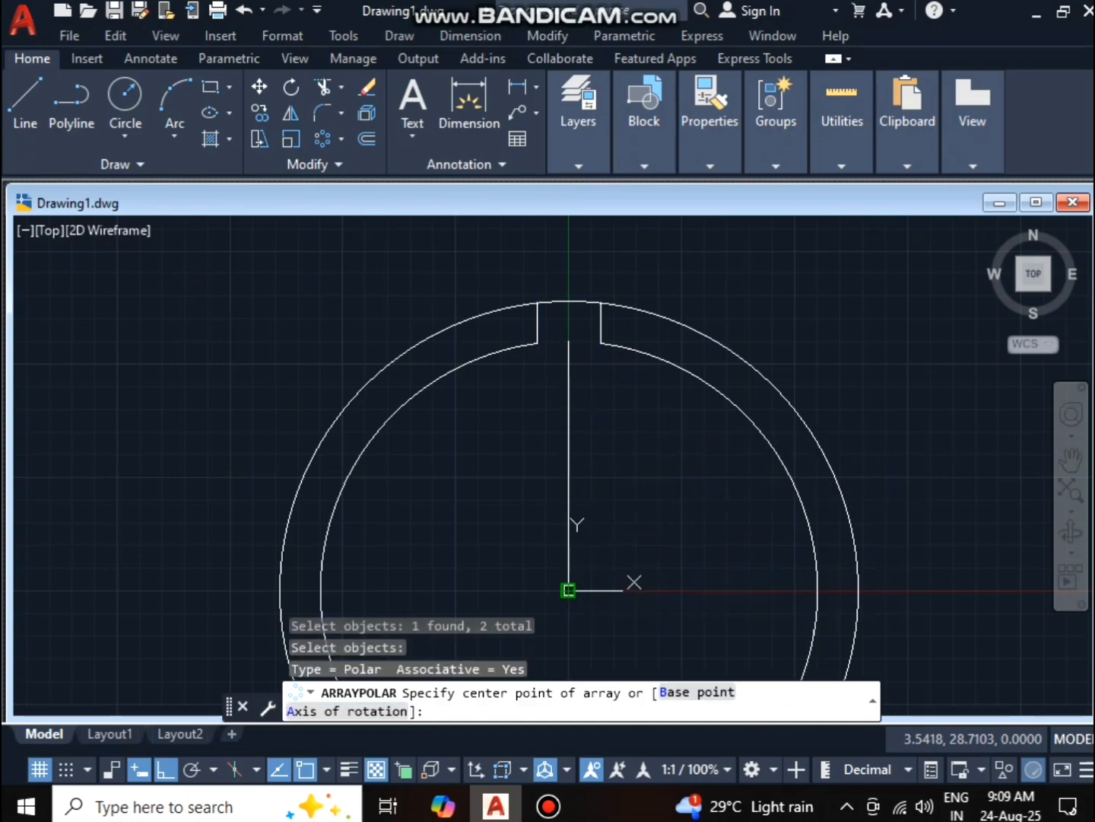
click(569, 590)
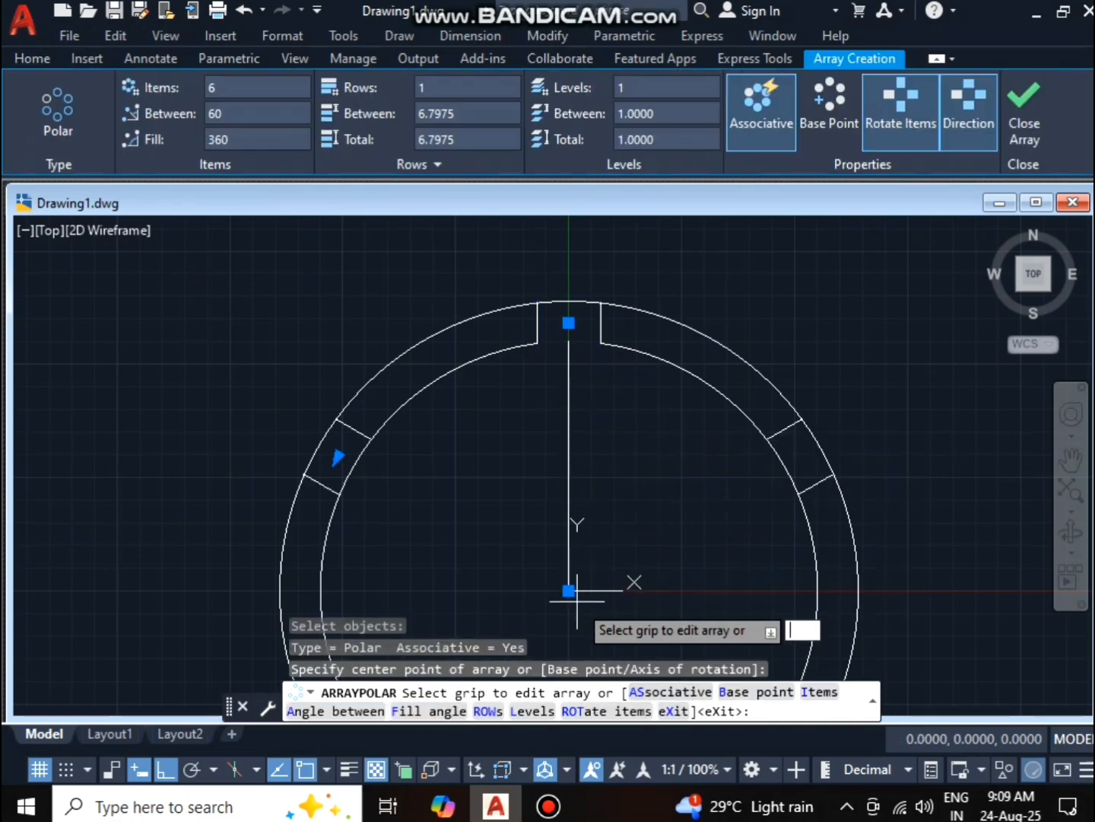
Set the polar array to 12 items and finish it
text(I)
key(Return)
text(12)
key(Return)
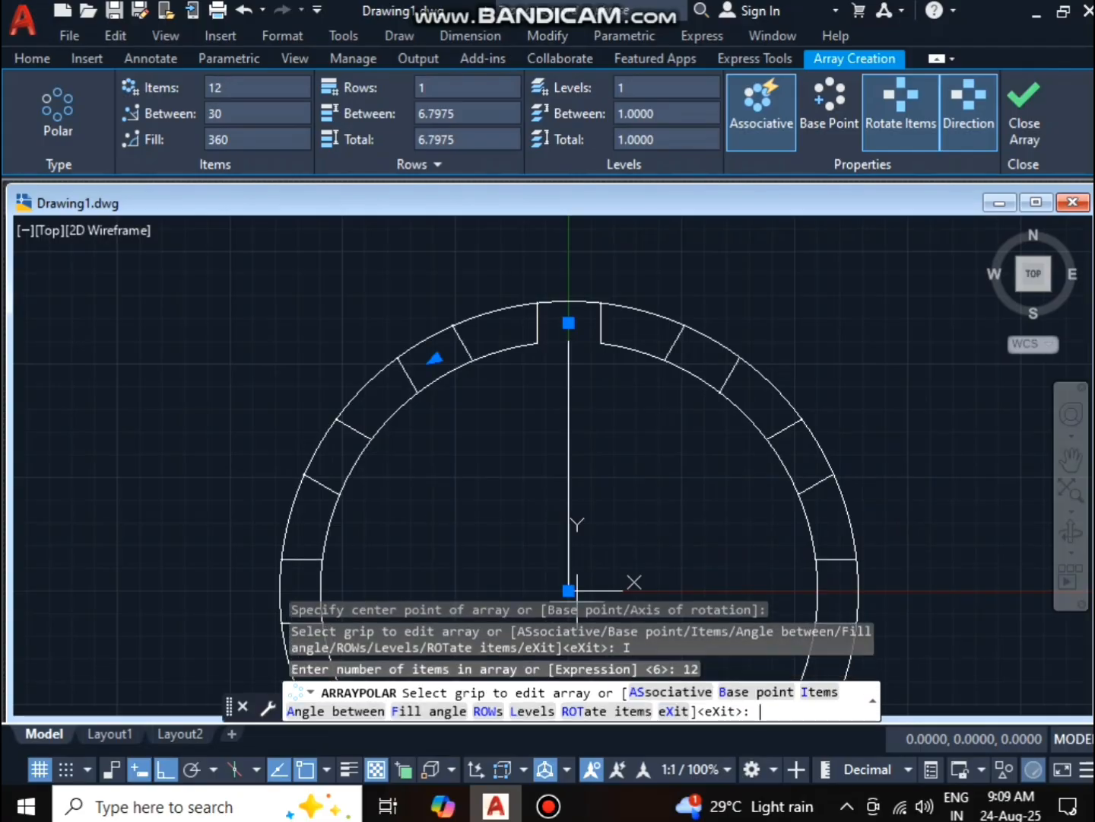
scroll(677, 461, down, 3)
scroll(693, 442, up, 1)
key(Escape)
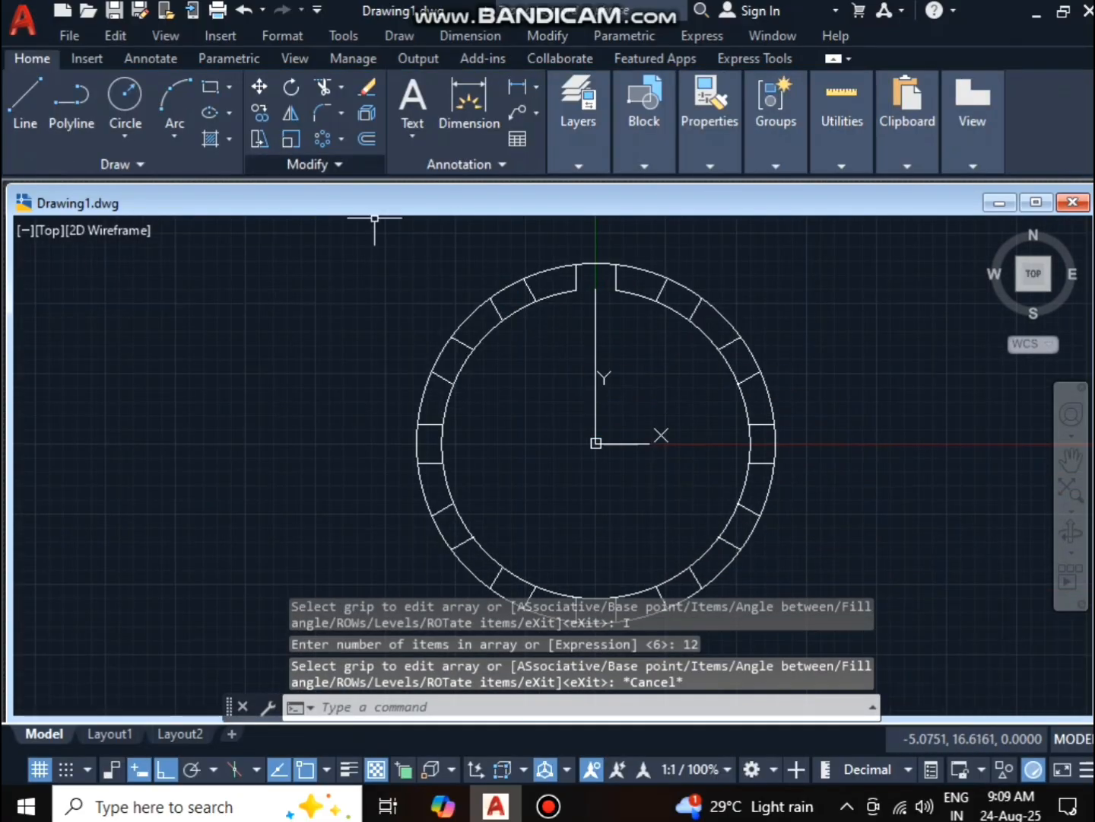
Trim the outer arcs between the teeth and the inner arcs under the teeth along the left half of the gear
click(323, 86)
right_click(305, 272)
click(350, 283)
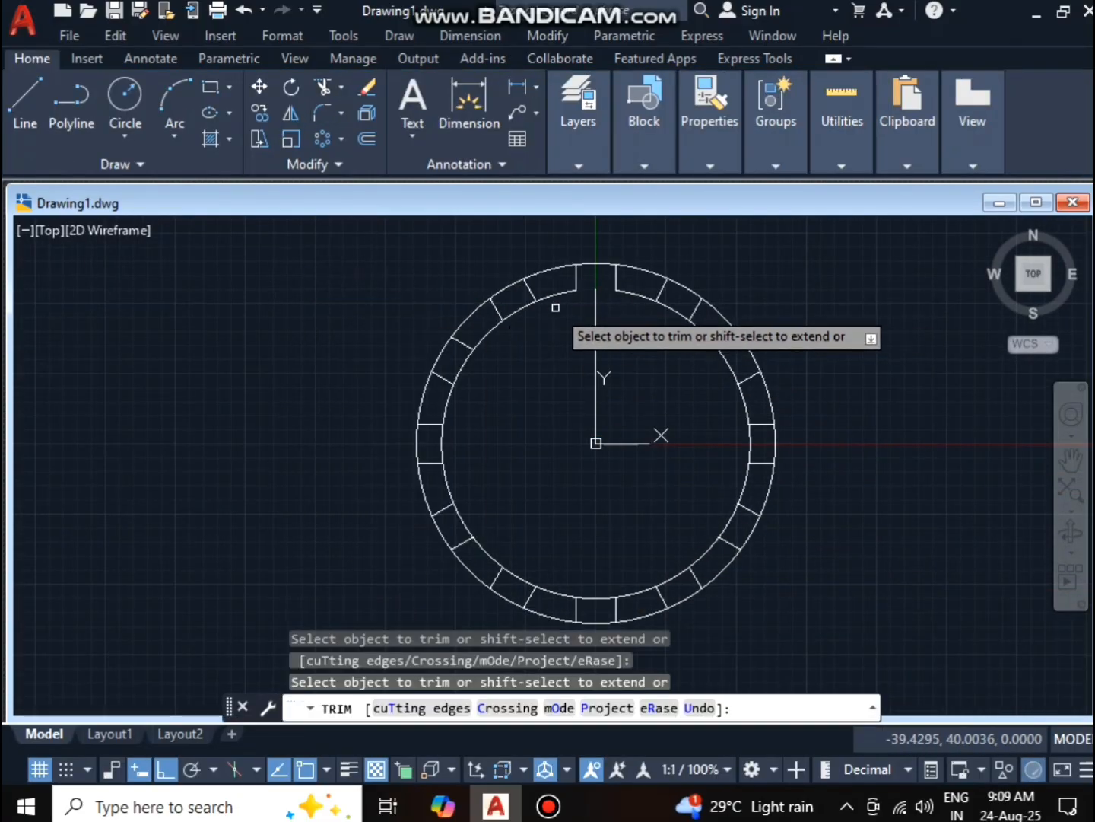
click(551, 273)
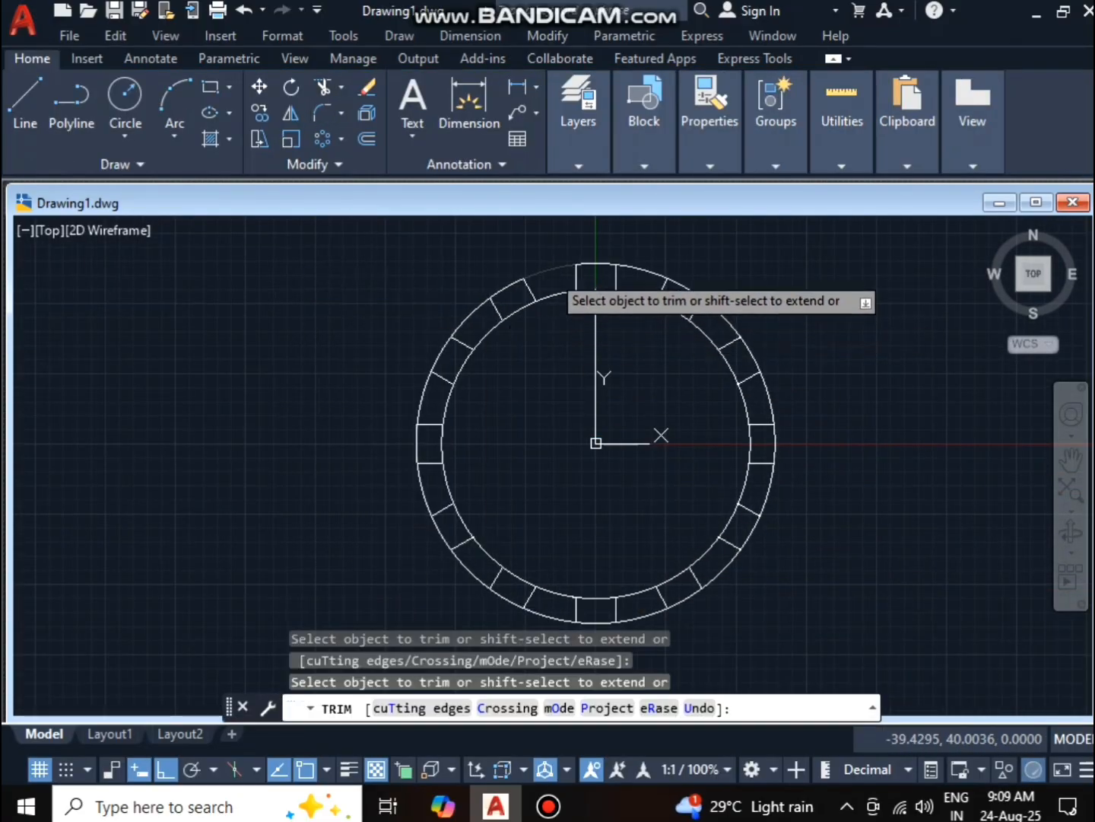
click(471, 314)
click(422, 399)
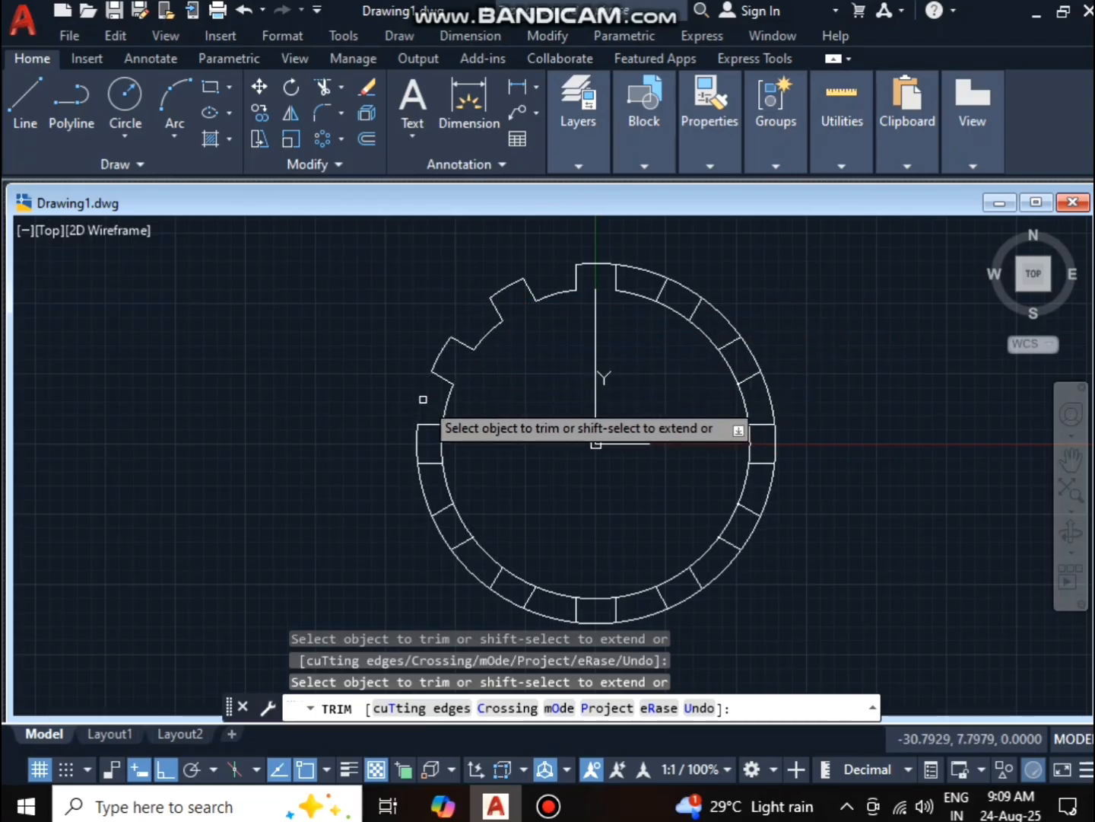
click(445, 440)
click(439, 444)
click(426, 497)
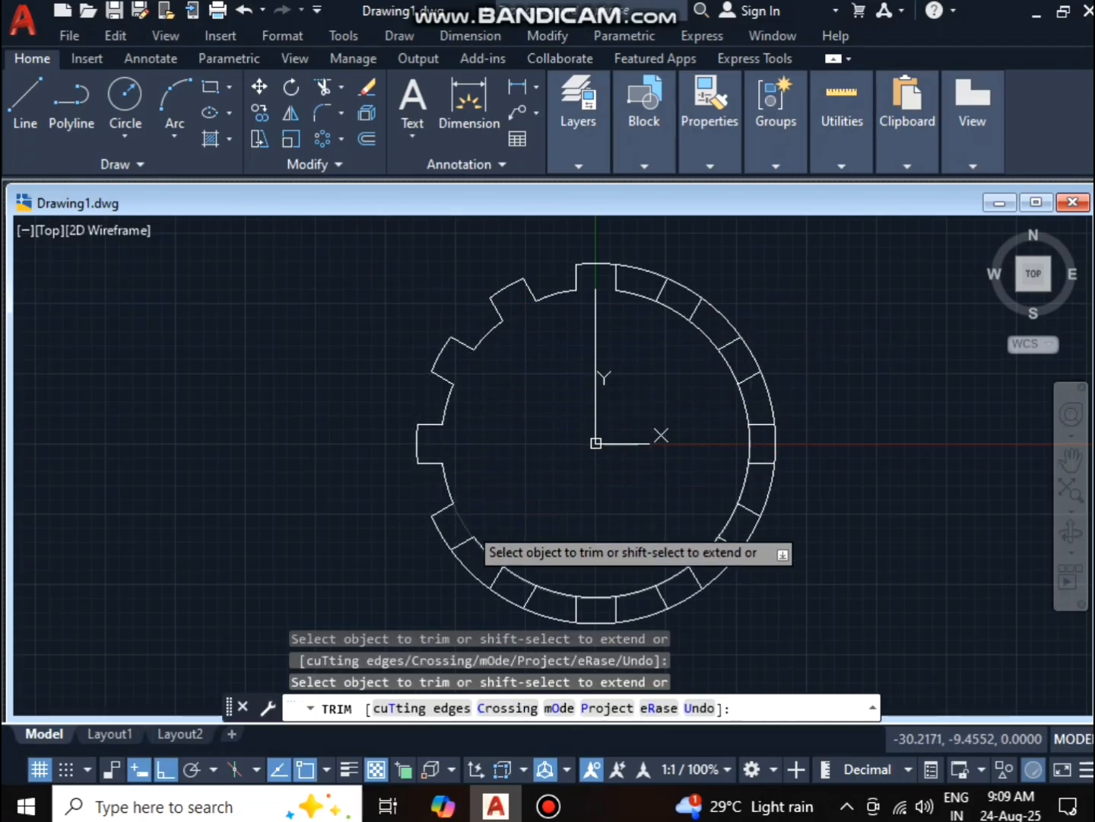
click(468, 523)
click(473, 576)
click(519, 574)
click(539, 612)
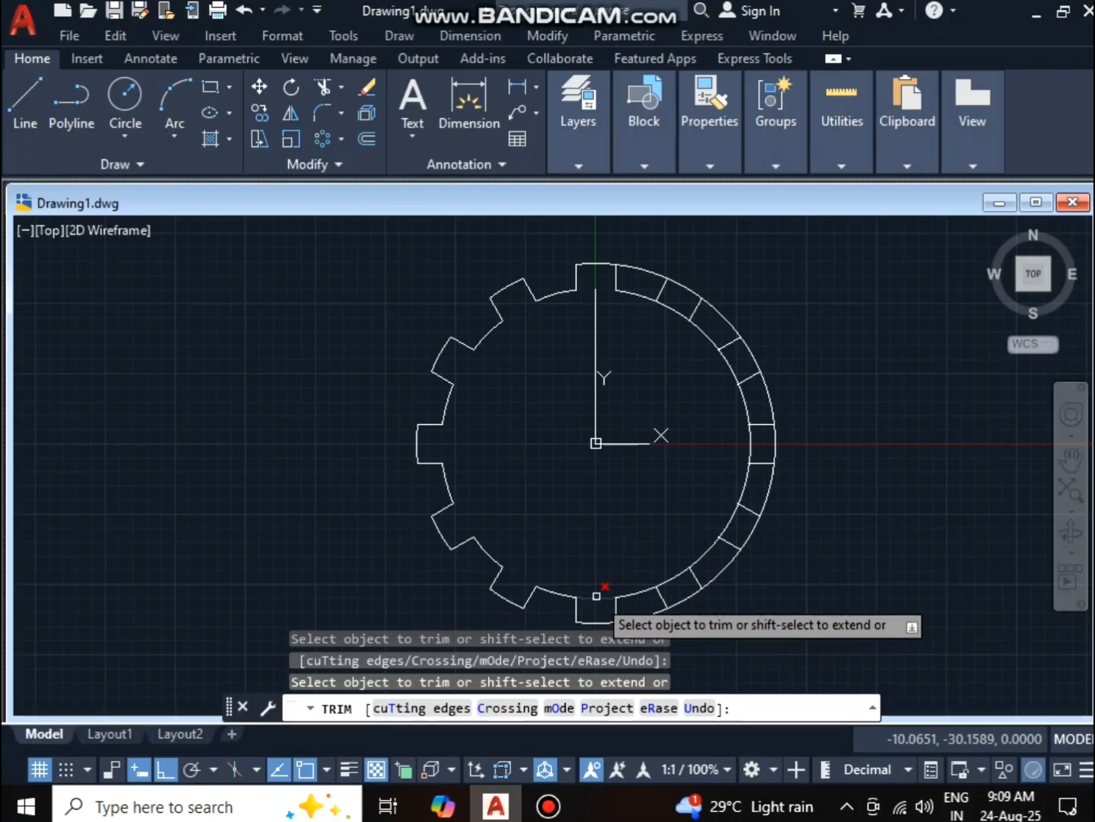
Trim the inner arc under the bottom tooth and the remaining gap and tooth-base arcs along the right half of the gear
click(599, 594)
click(643, 616)
click(673, 579)
click(712, 582)
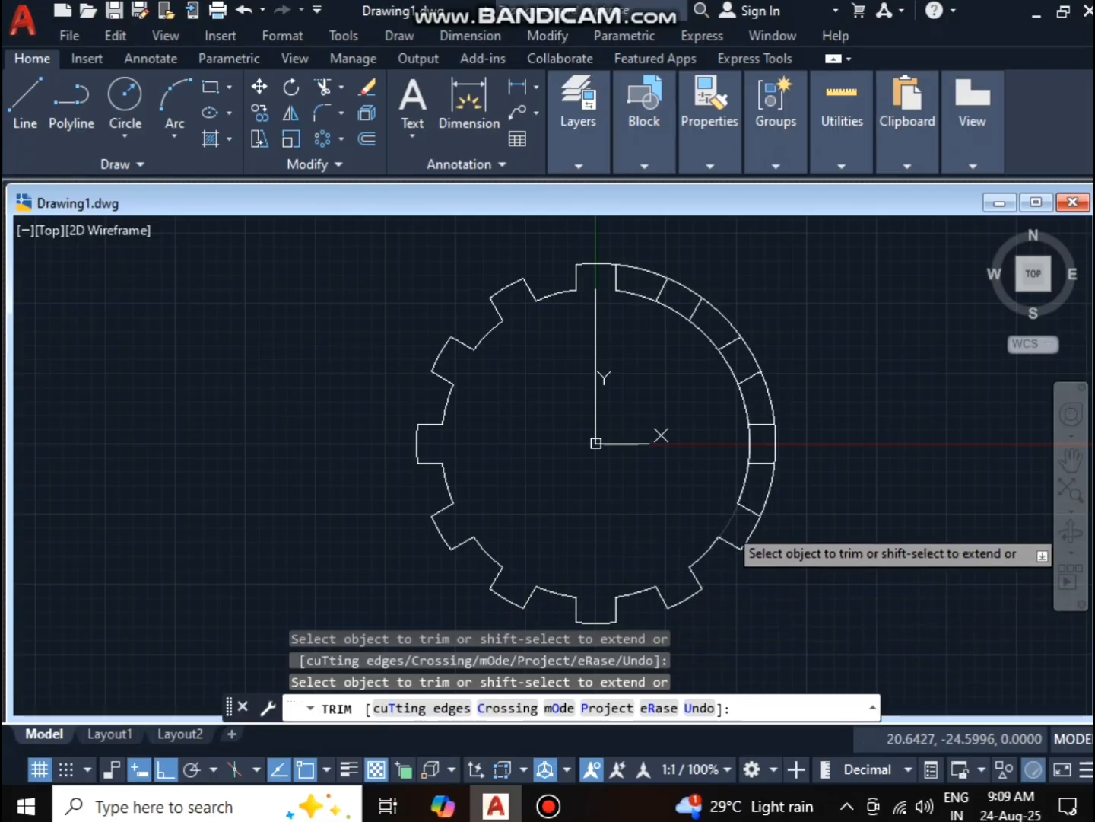
click(727, 523)
click(761, 505)
click(752, 443)
click(769, 414)
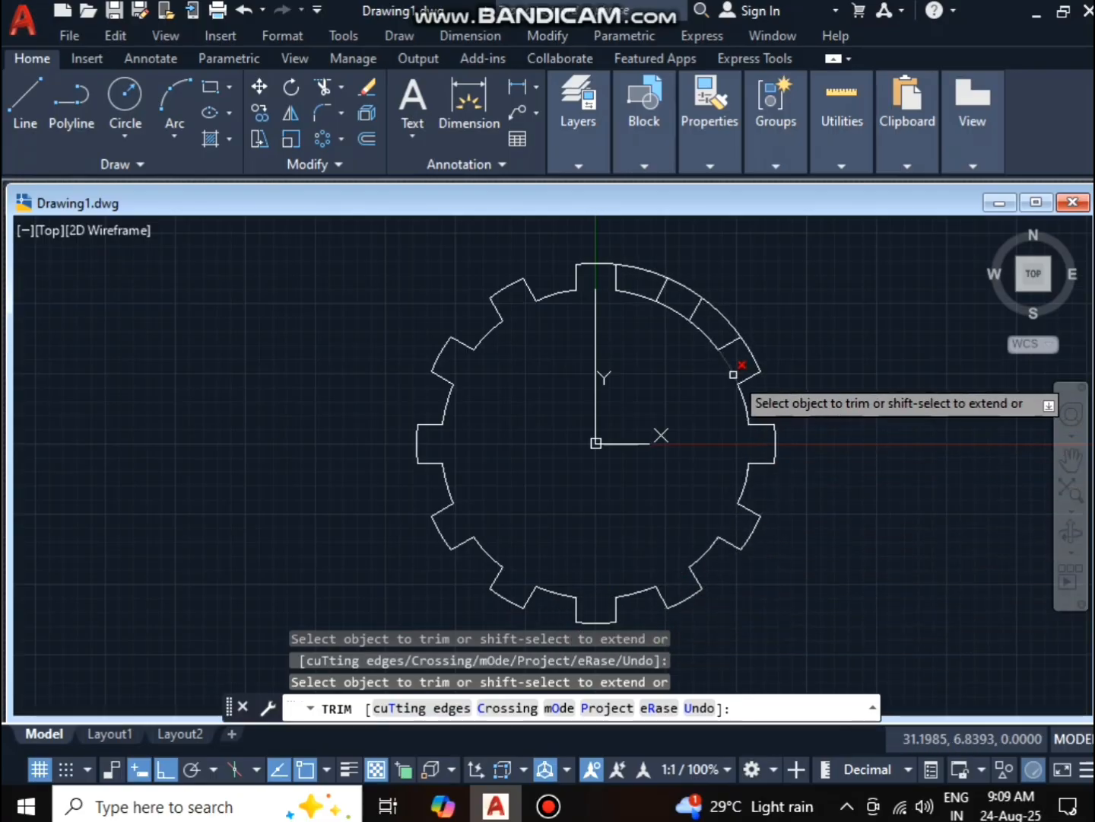
click(733, 372)
click(722, 325)
click(676, 306)
click(647, 275)
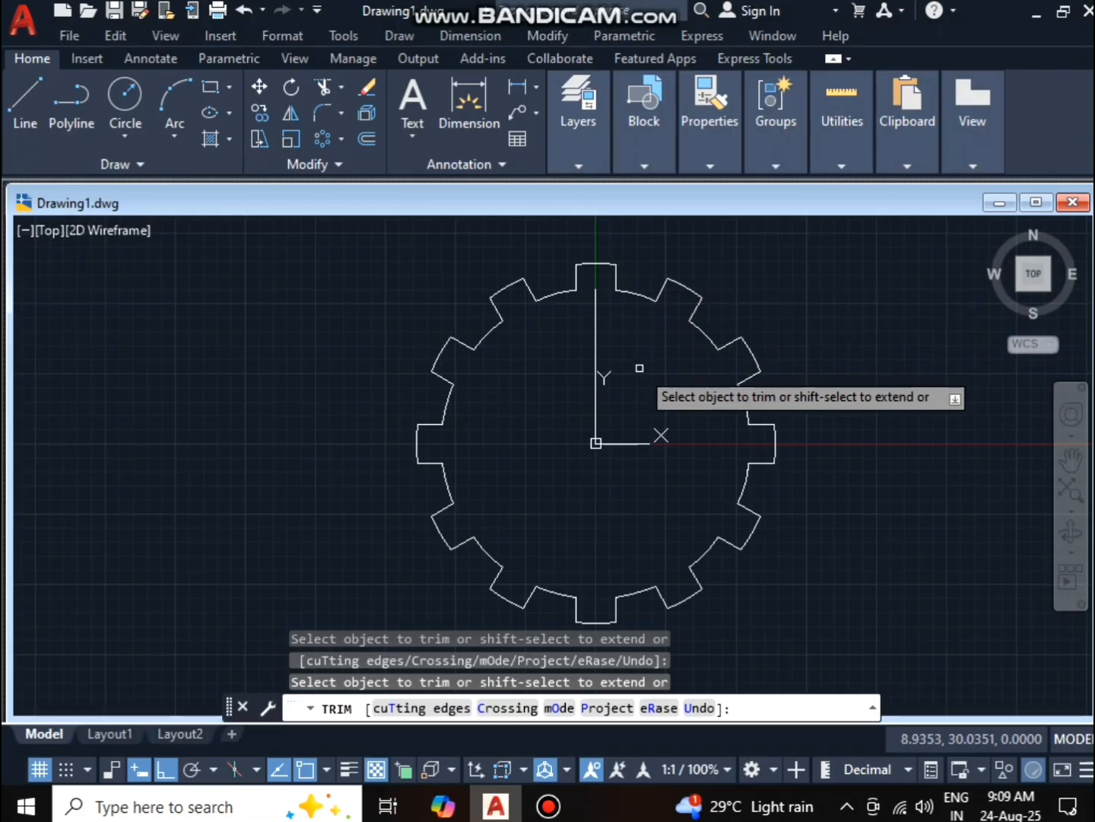
scroll(643, 361, down, 2)
key(Escape)
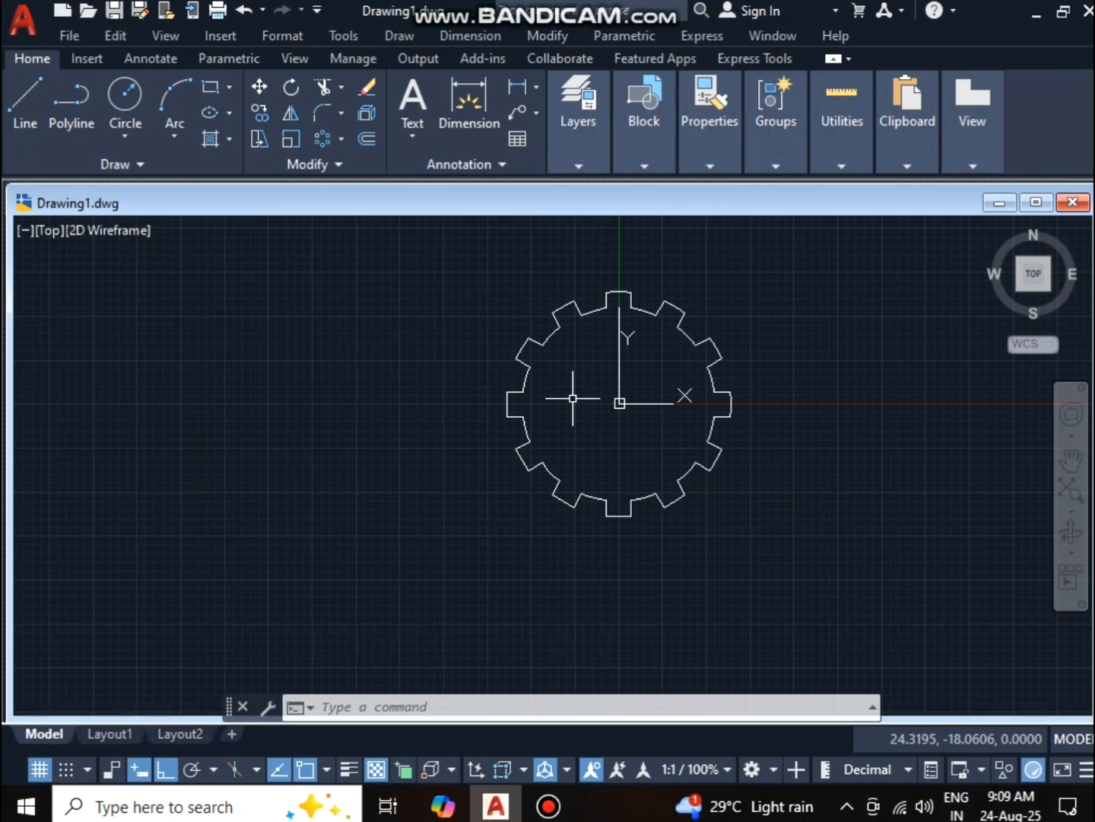
Draw a circle of radius 41 centred on the gear
click(620, 403)
text(41)
key(Return)
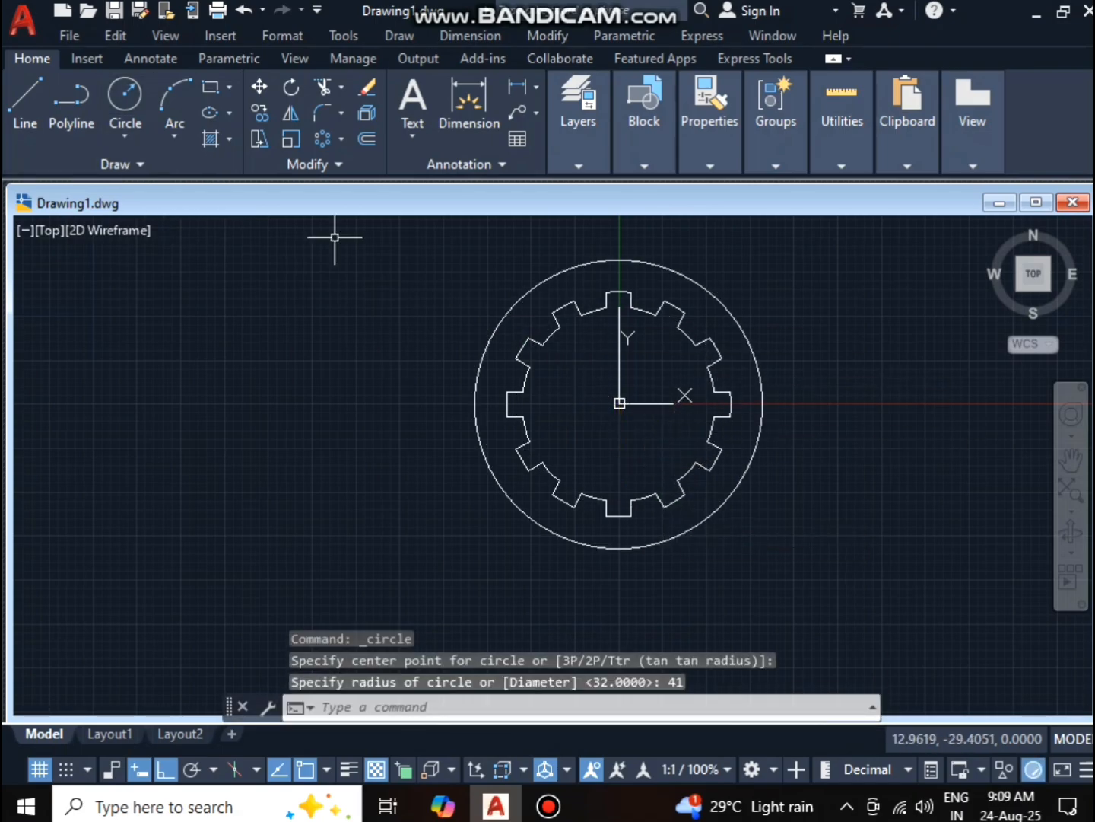
Draw a circle of radius 65 from the same centre
key(Return)
click(620, 404)
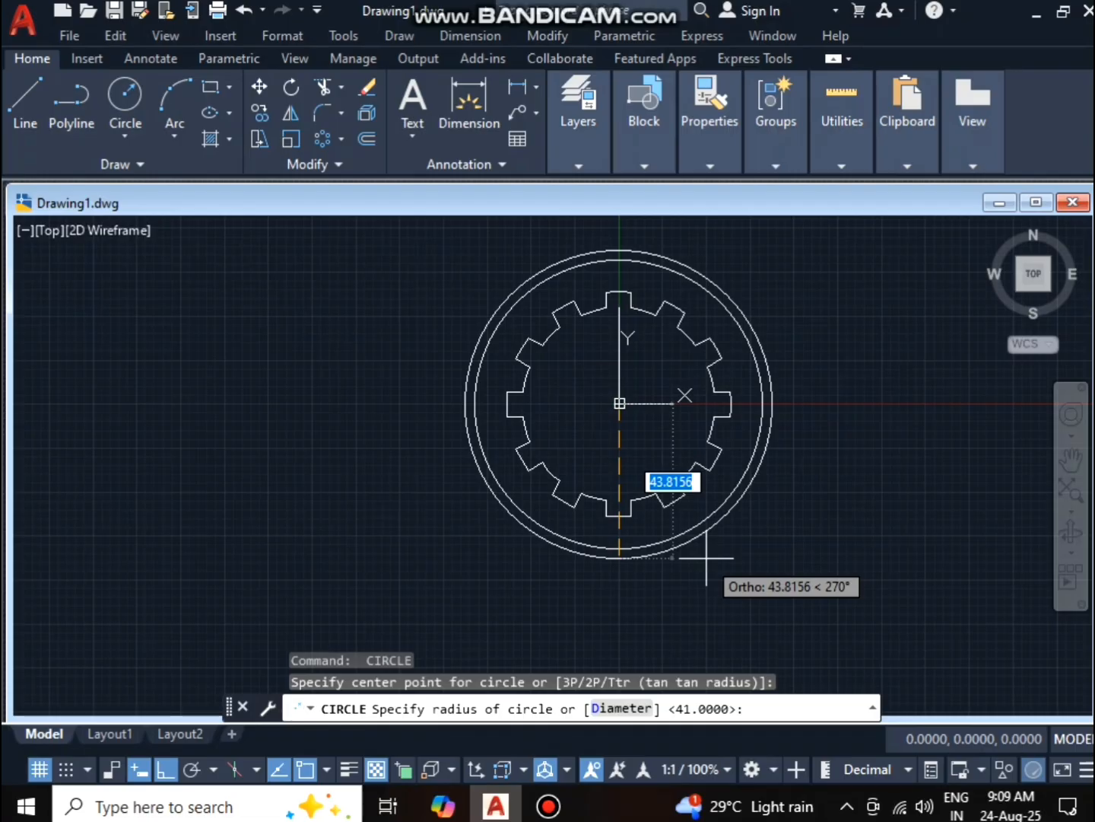
text(65)
key(Return)
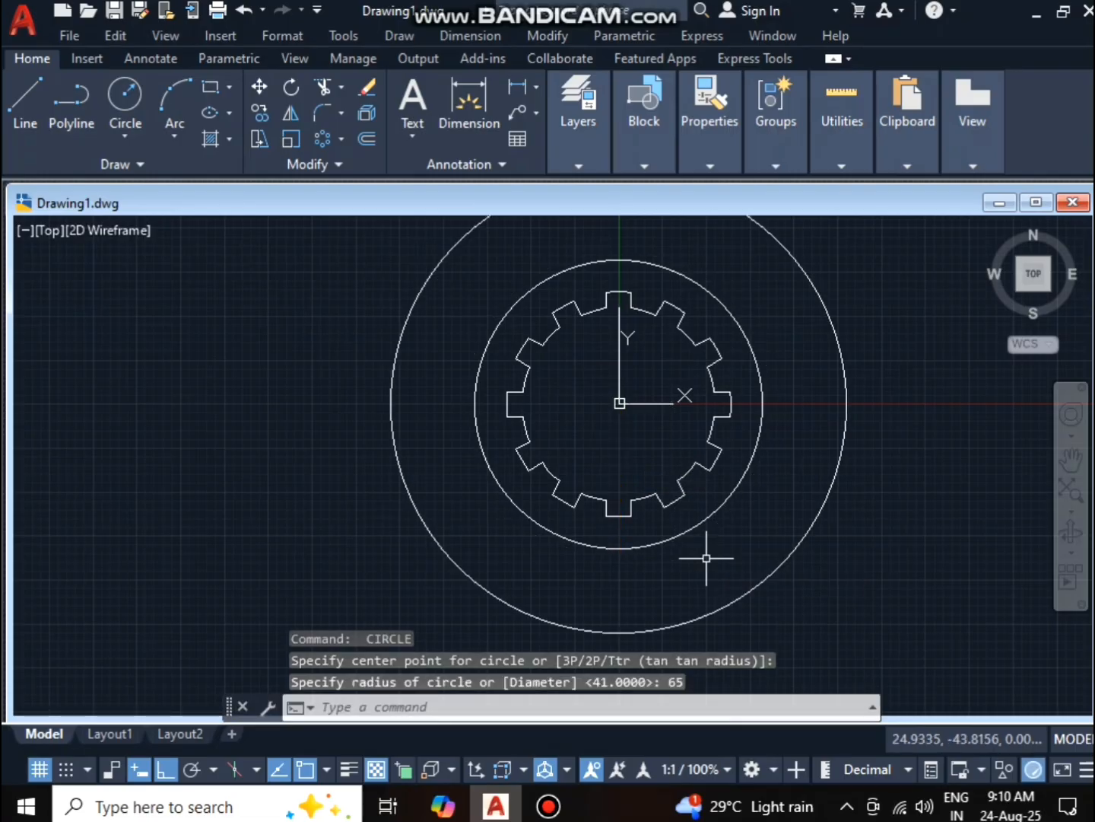
Draw an outermost circle of radius 85 from the gear's centre
key(Return)
click(620, 403)
text(8)
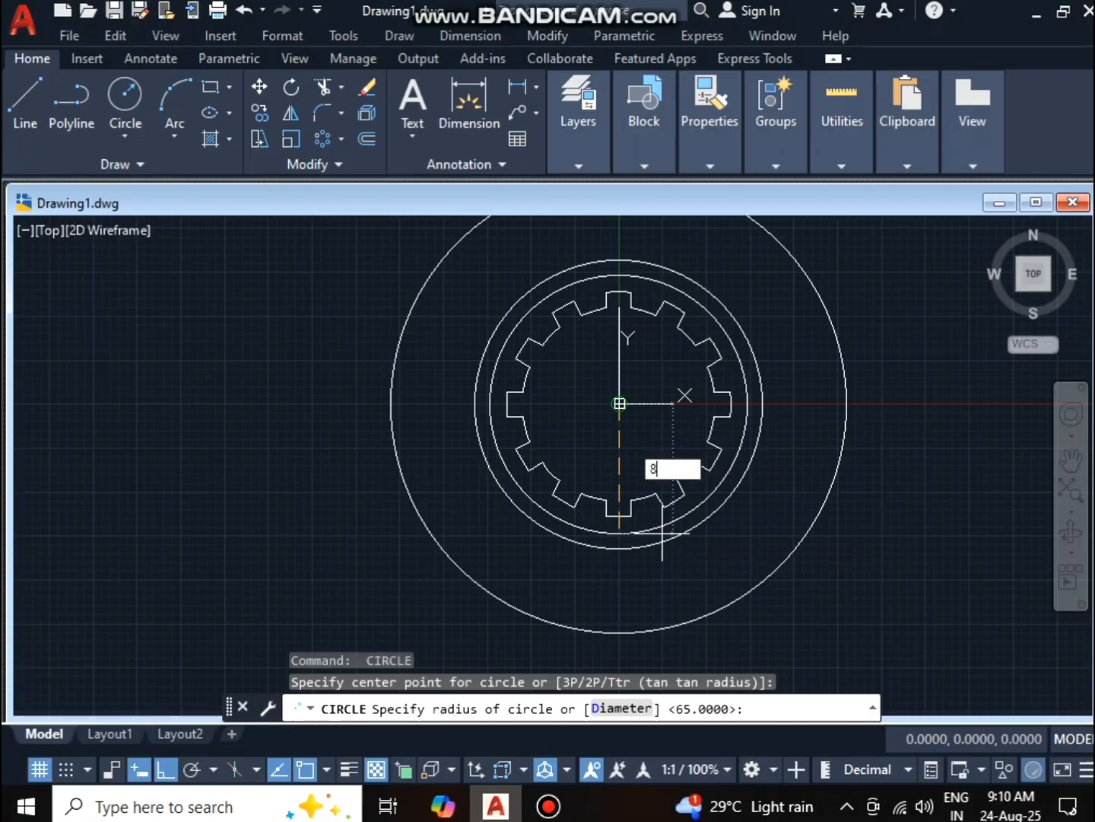
text(5)
key(Return)
scroll(688, 479, down, 5)
scroll(715, 479, up, 3)
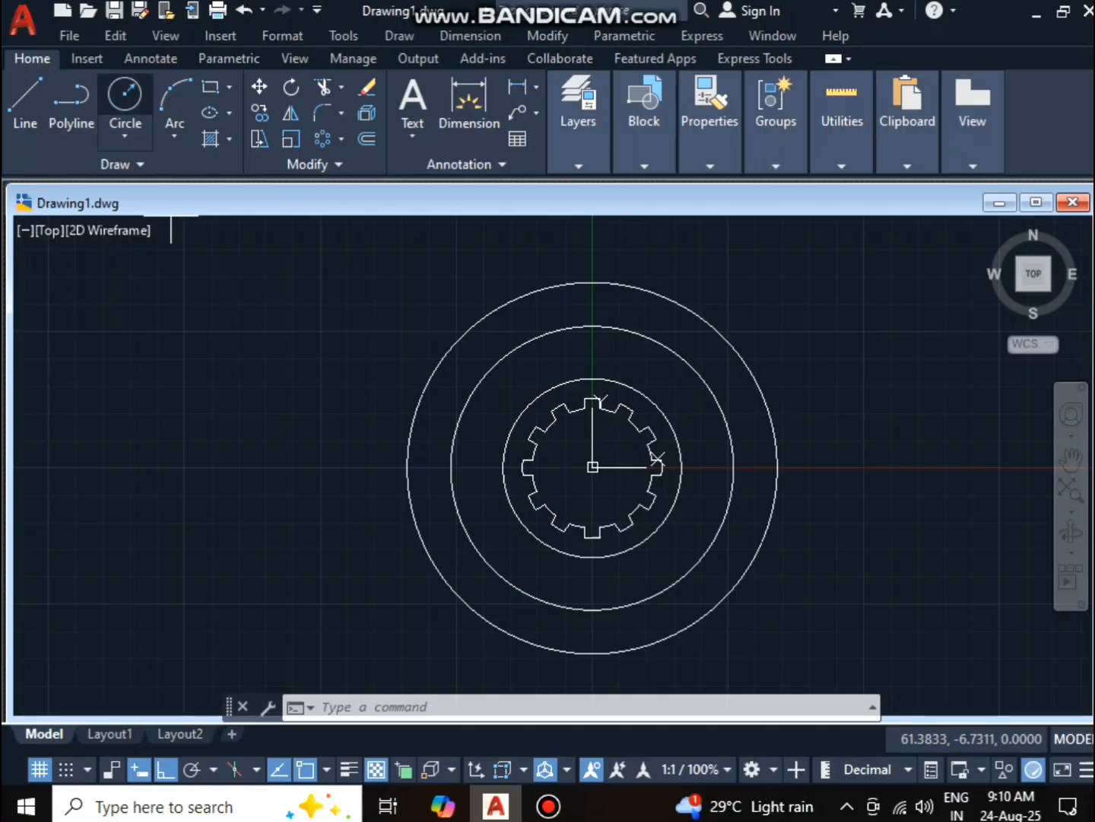
click(124, 95)
scroll(625, 329, up, 6)
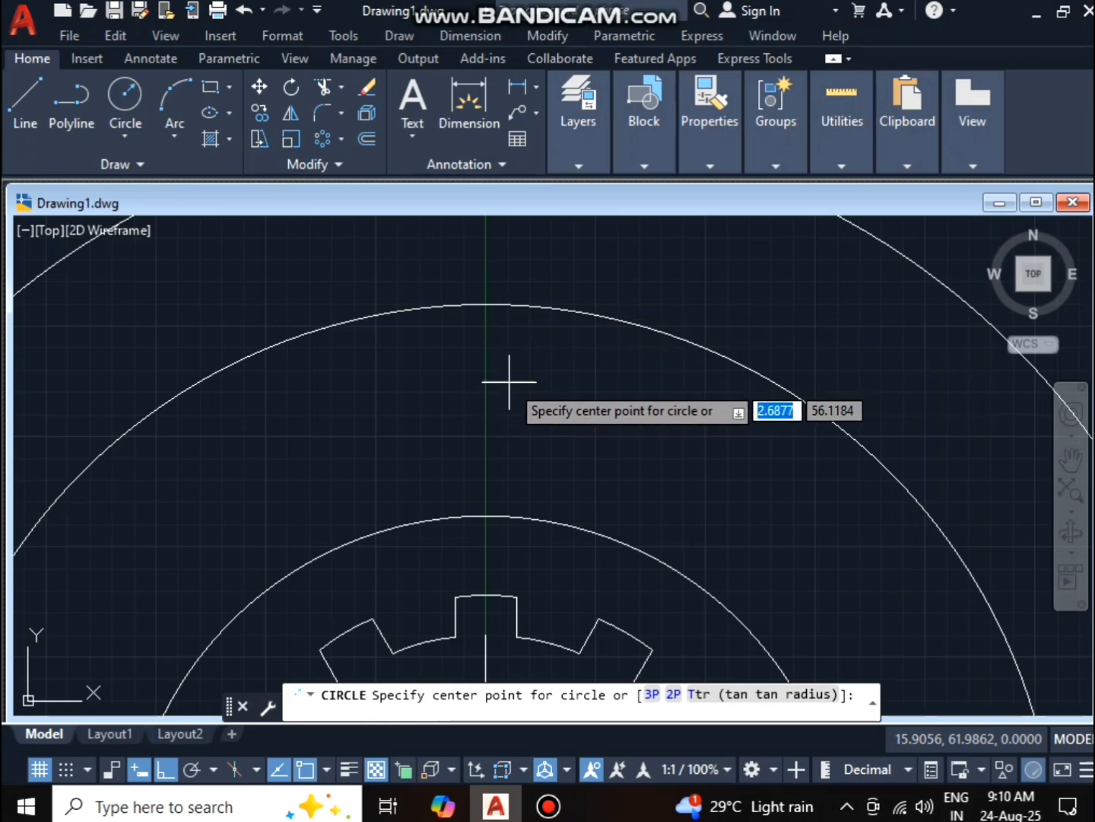
key(Escape)
Stretch the upper end of the gear's vertical centre line straight up past the outermost circle
click(485, 654)
click(485, 633)
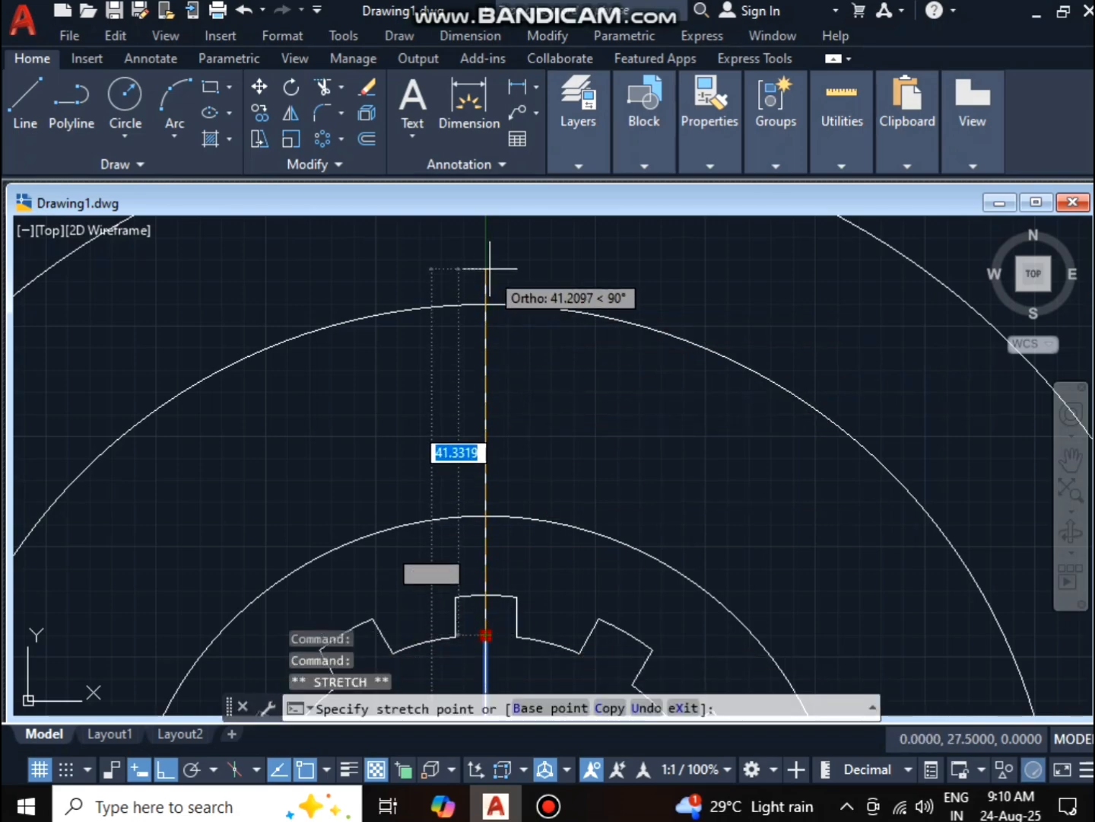
click(487, 304)
scroll(532, 365, down, 4)
key(Escape)
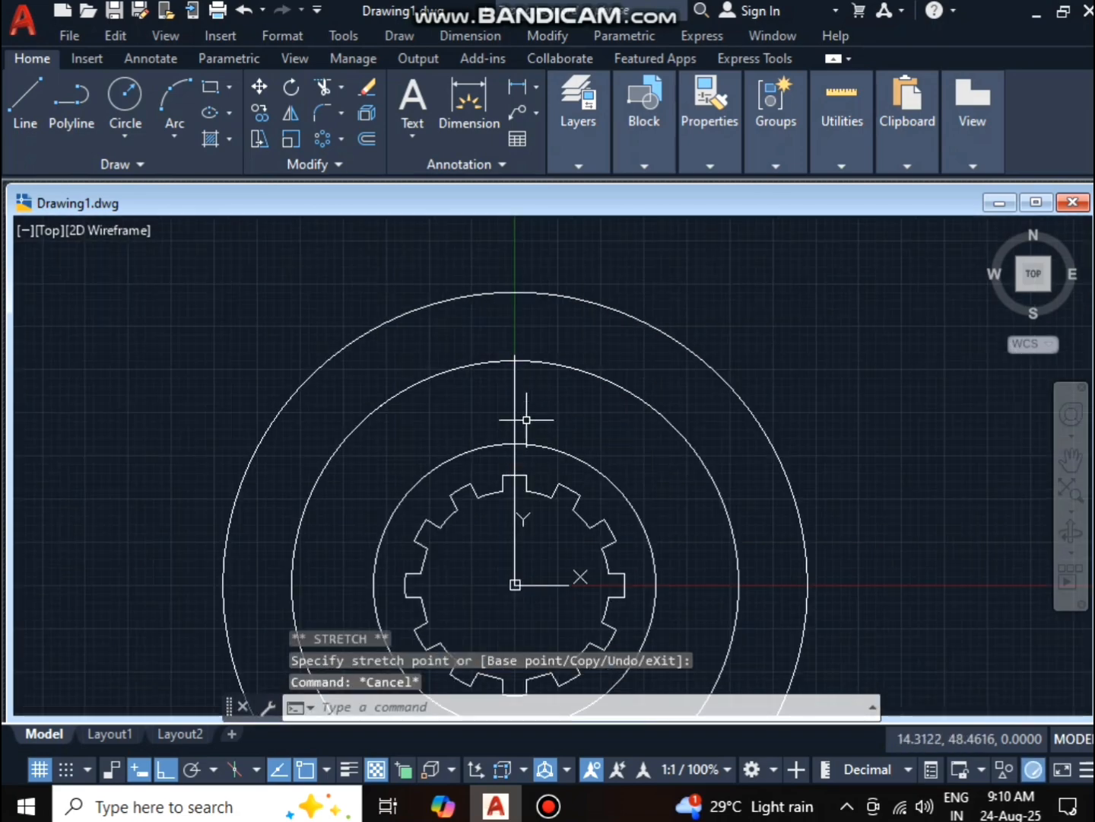
click(515, 359)
click(515, 355)
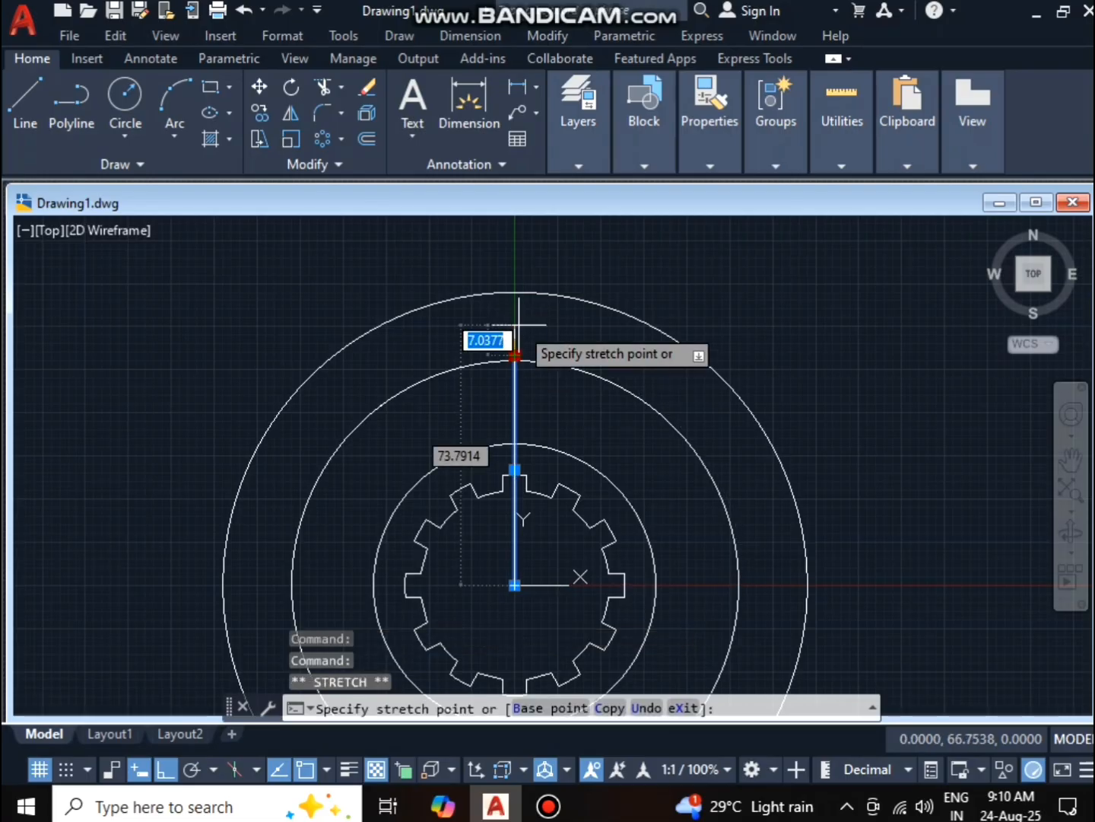
click(525, 259)
key(Escape)
Draw two concentric circles of radius 13 and 6 centred where the vertical line crosses the radius 65 circle
text(c)
key(Return)
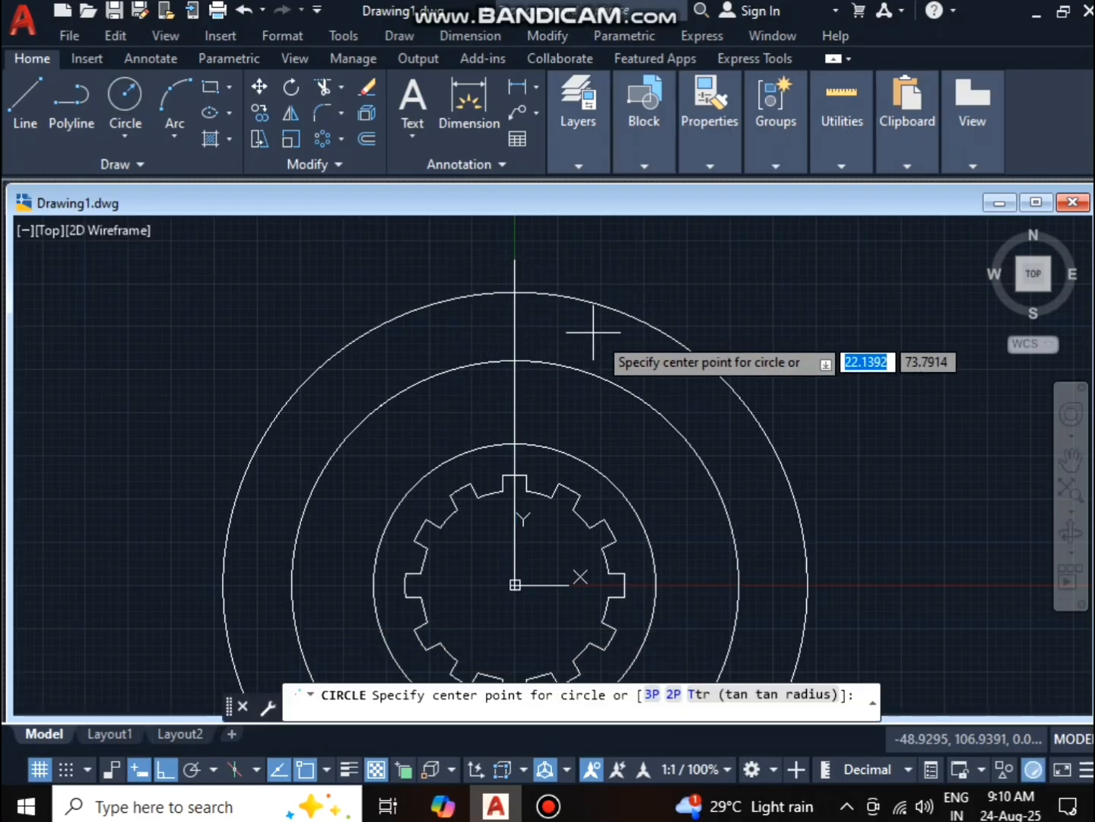
click(515, 360)
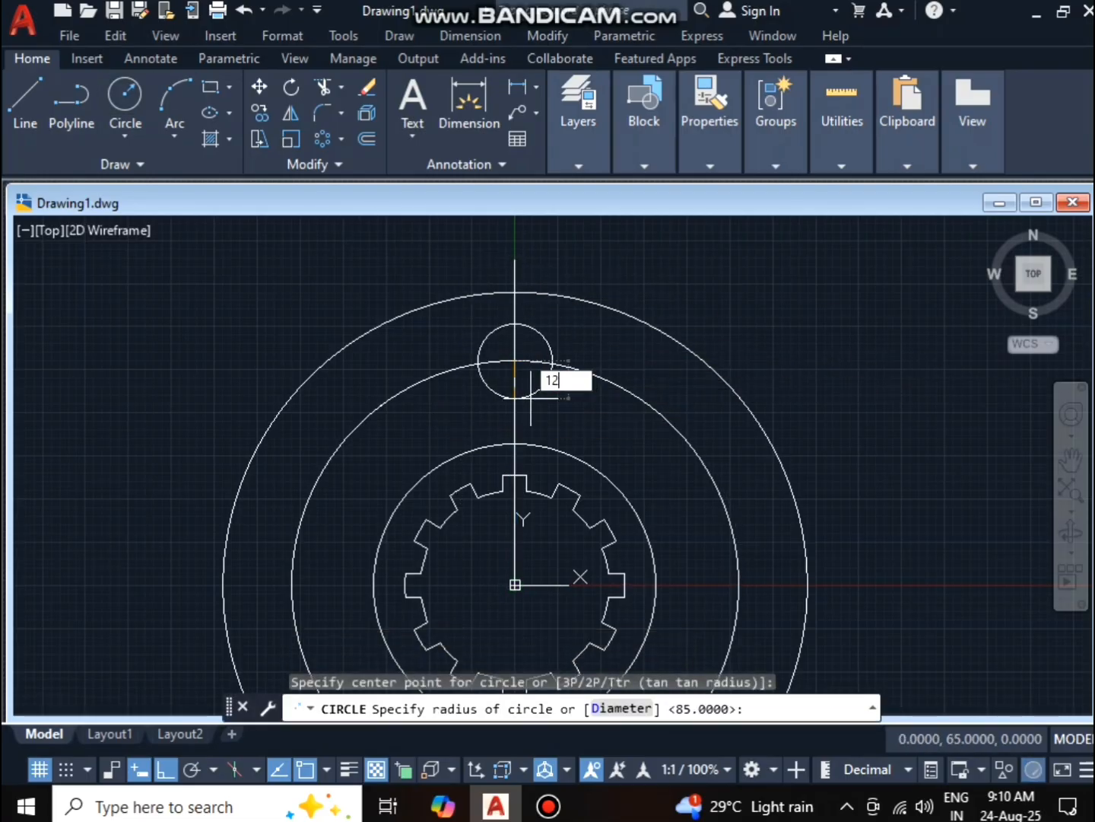
text(13)
key(Return)
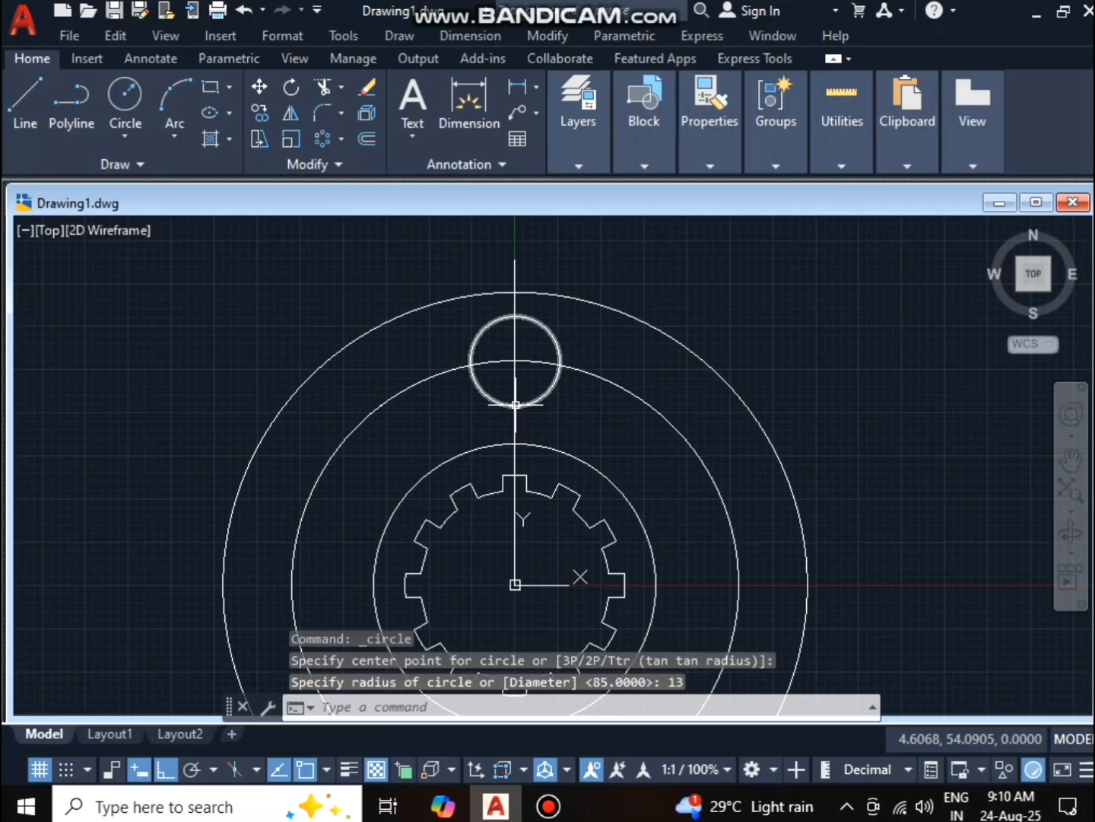
click(515, 363)
key(Escape)
key(Return)
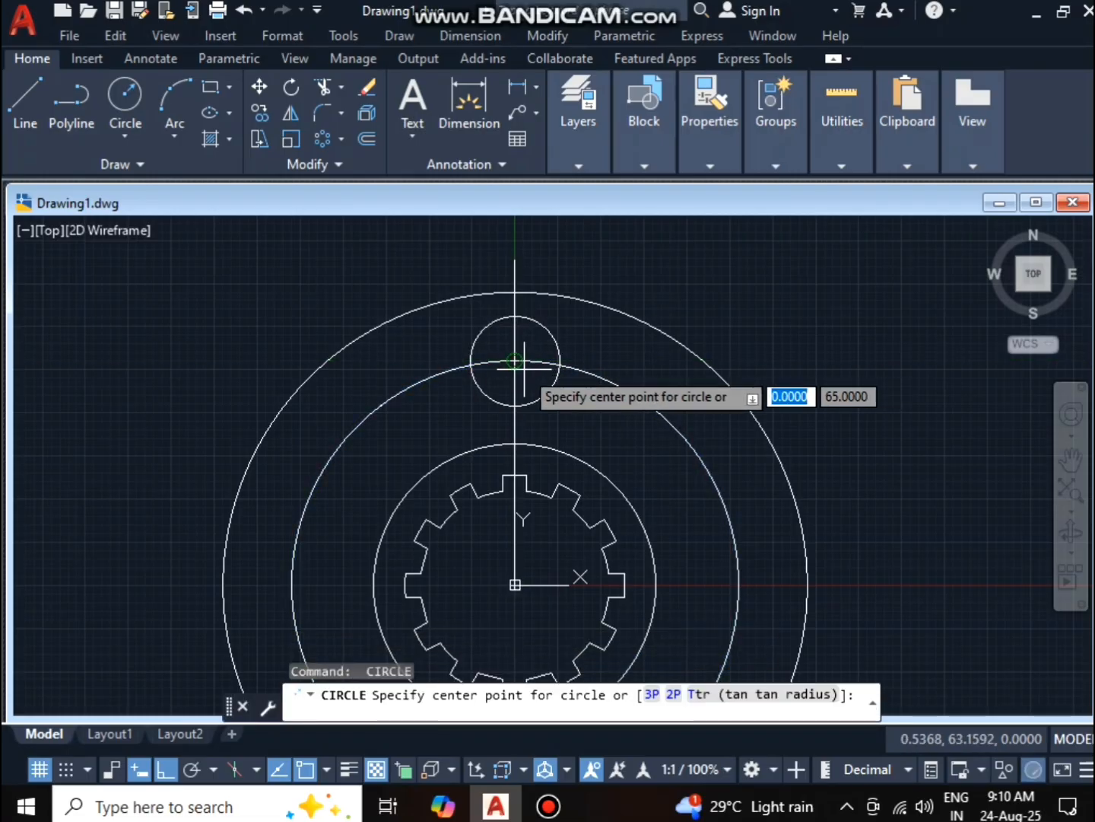
click(525, 368)
text(6)
key(Return)
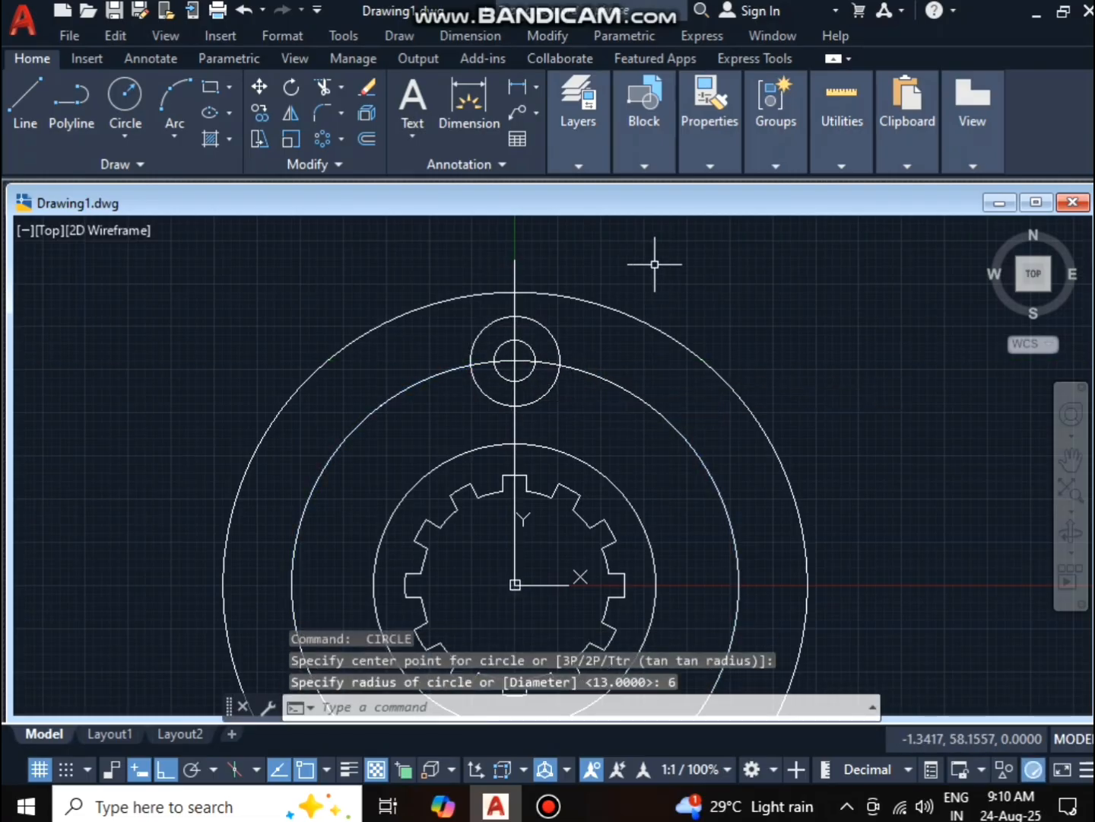
Draw two concentric circles of radius 13 and 6 centred where the vertical line crosses the radius 85 circle
key(Return)
click(515, 292)
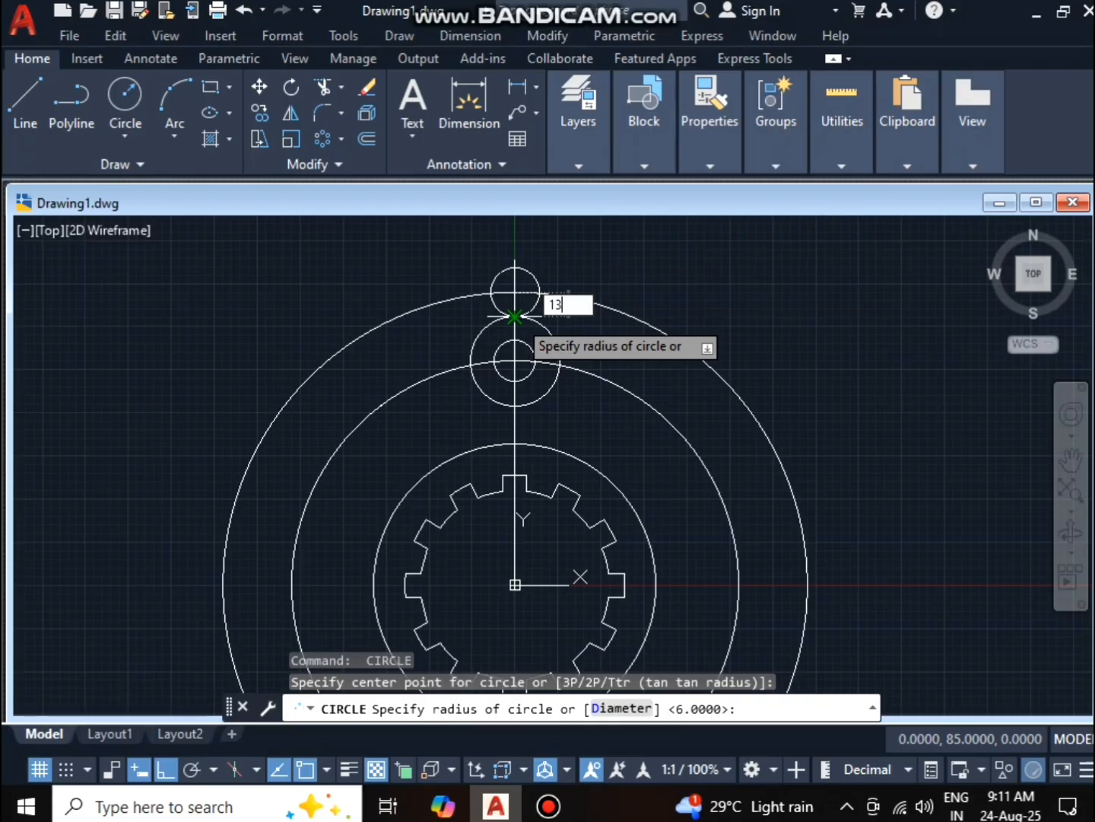
text(13)
key(Return)
key(Return)
click(515, 292)
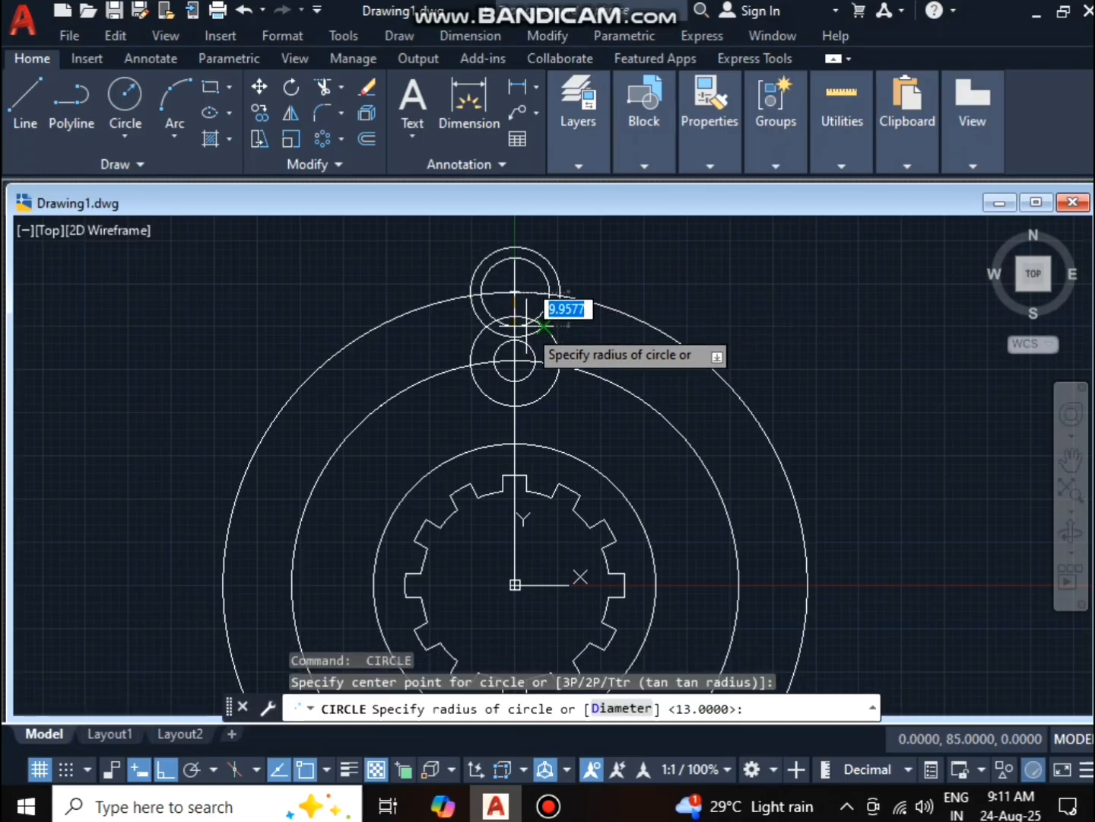
text(6)
key(Return)
key(Escape)
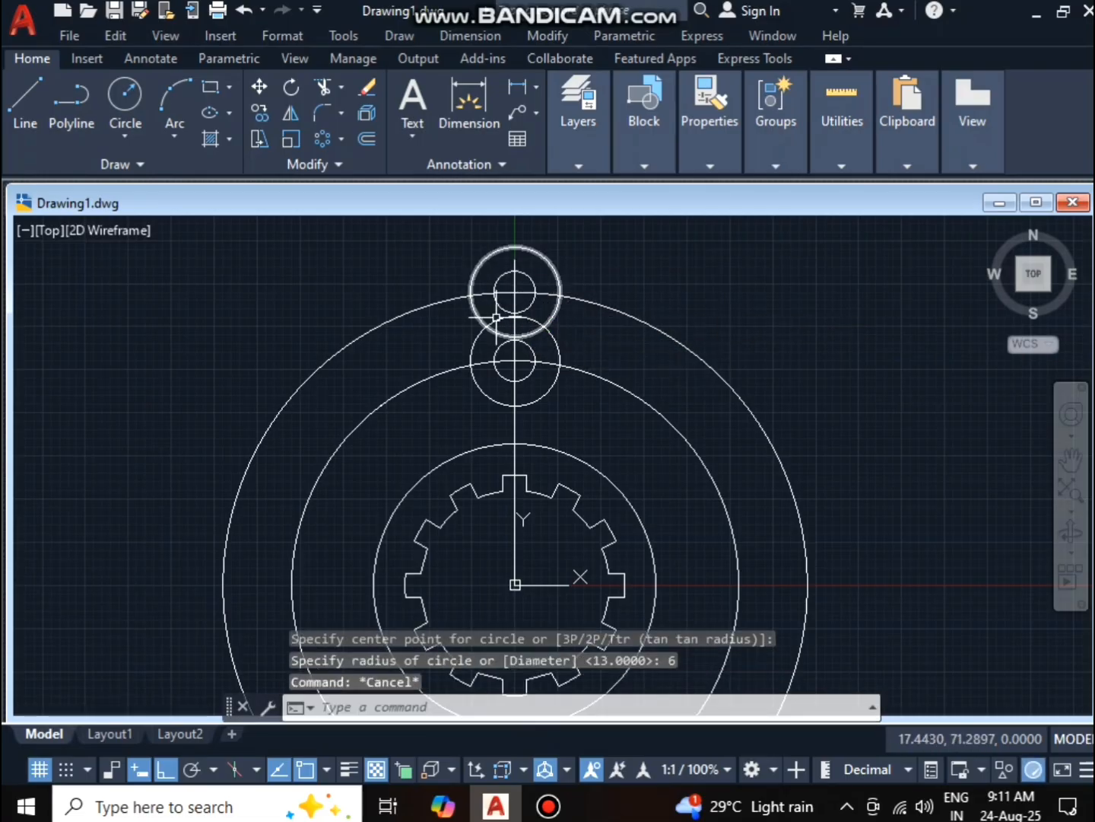
Draw a line tangent to the left sides of the upper and lower radius 13 circles
click(25, 103)
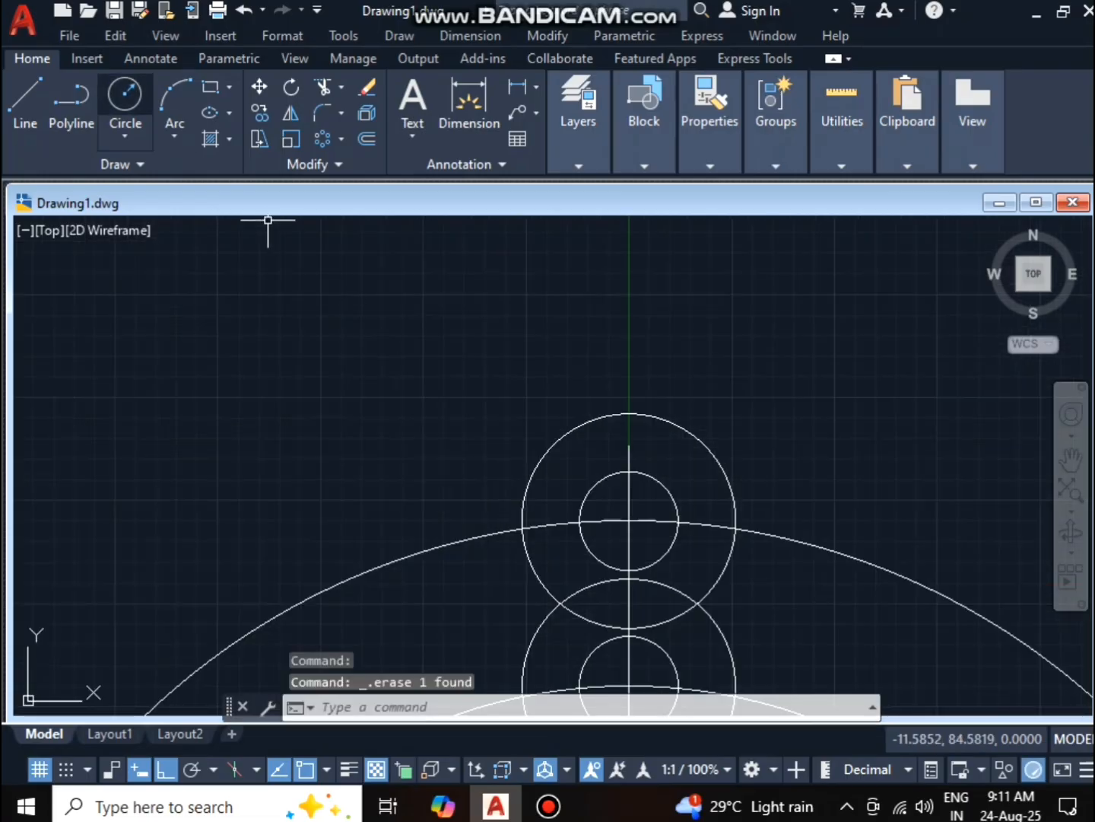
click(25, 103)
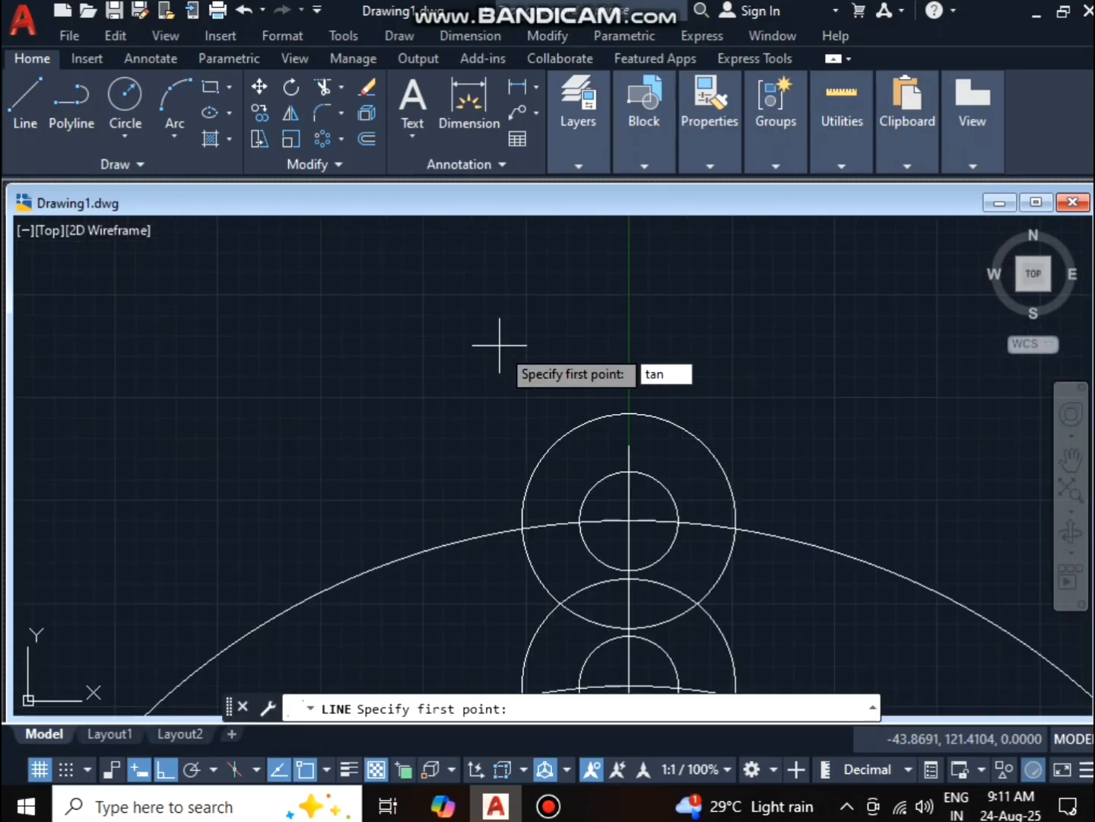
key(Return)
click(534, 476)
scroll(510, 450, down, 8)
scroll(481, 551, up, 6)
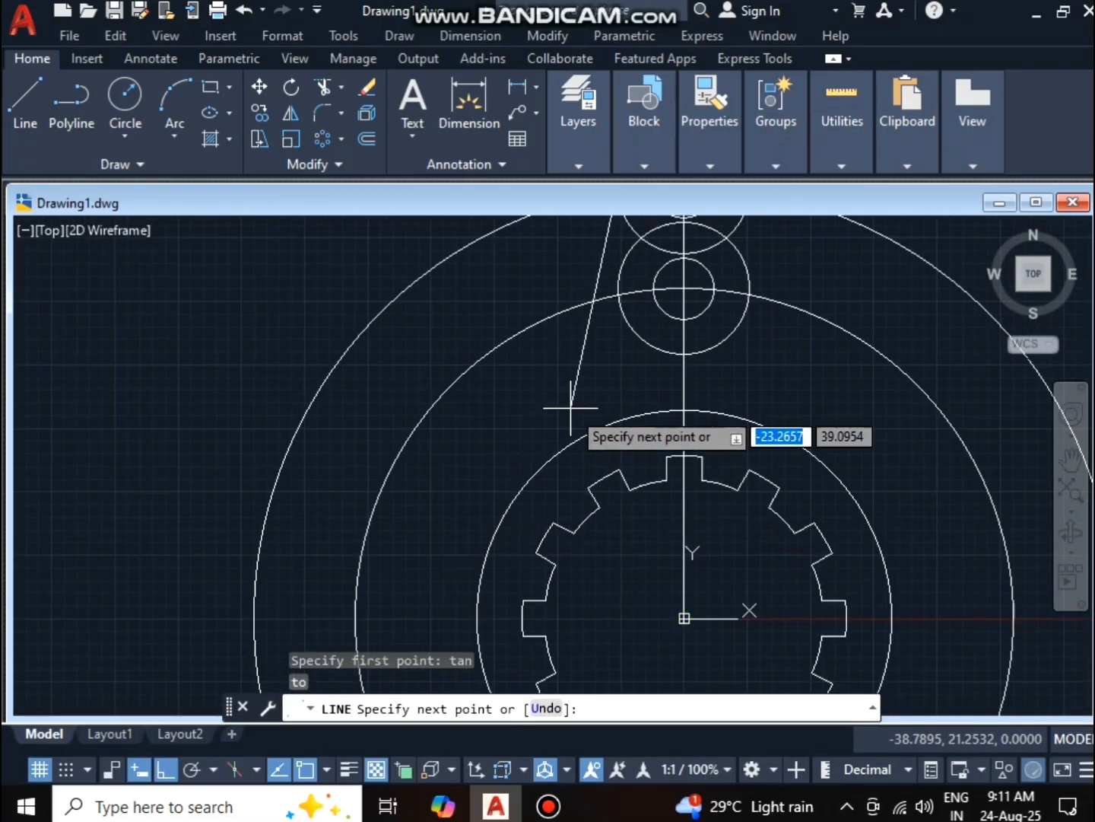
text(tan)
key(Return)
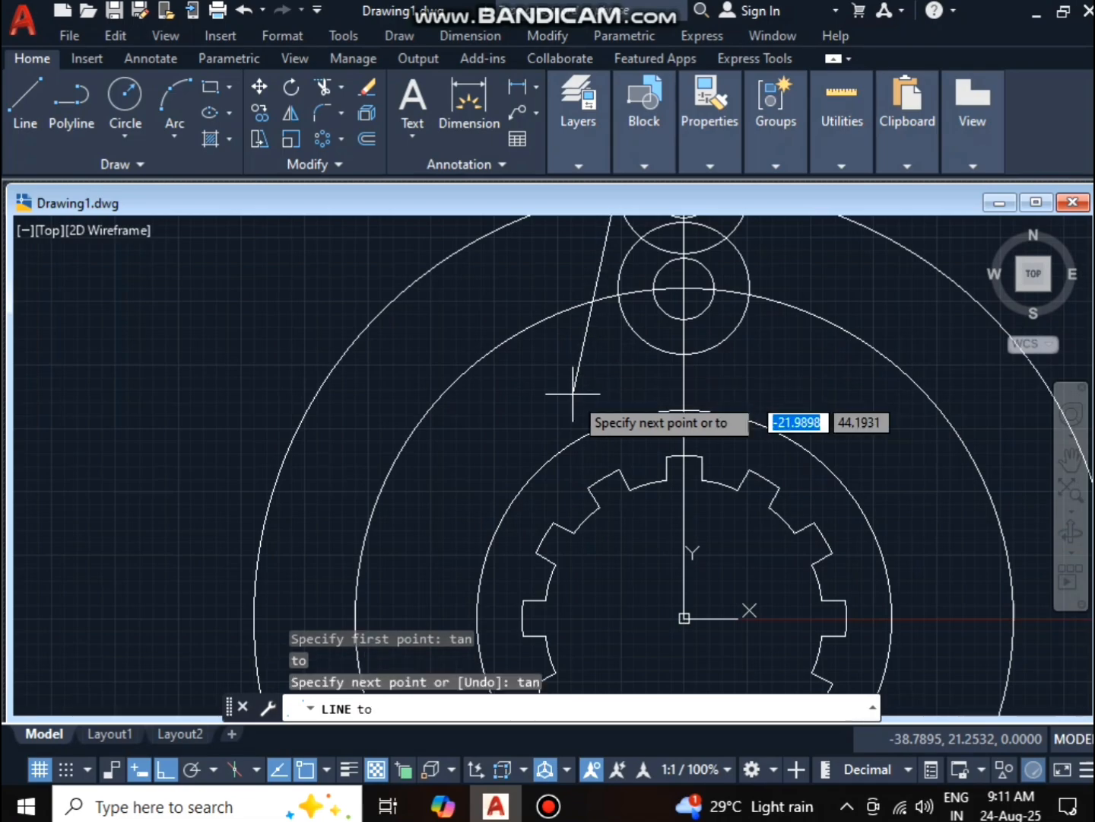
click(624, 304)
key(Escape)
Mirror the left tangent line about the vertical centre line, keeping the source line
scroll(619, 334, down, 5)
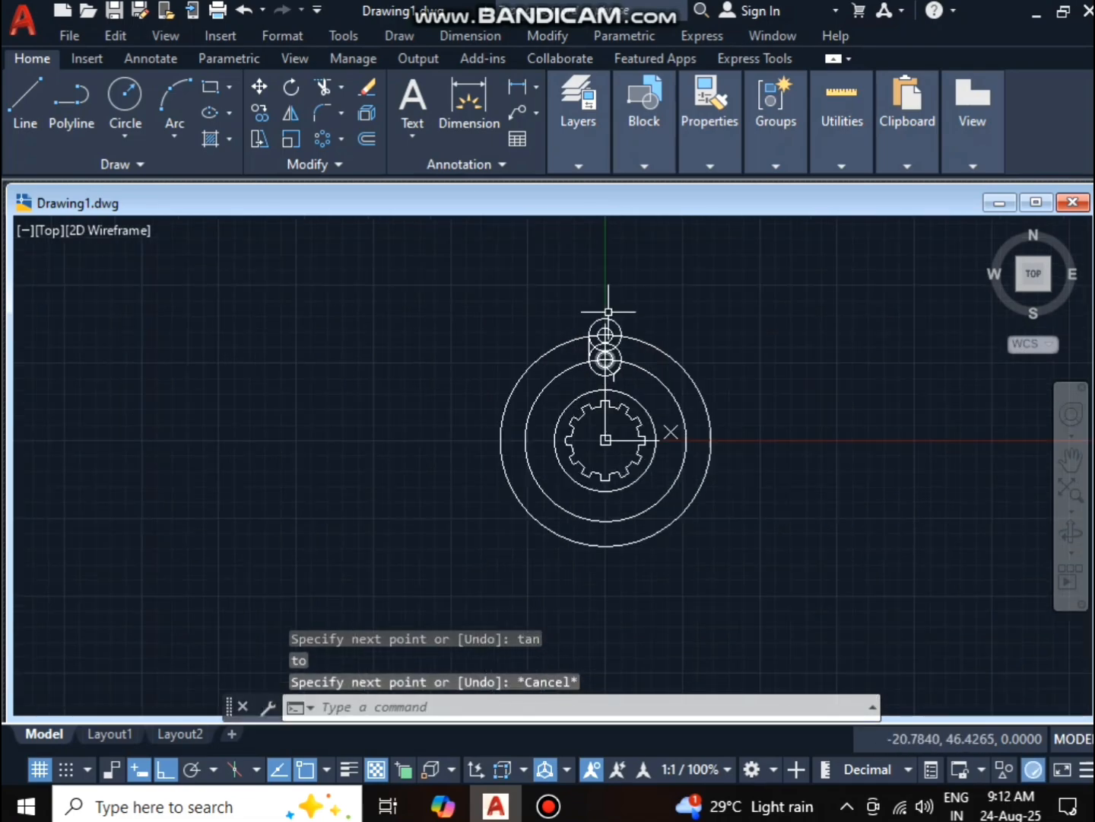
scroll(572, 427, up, 8)
scroll(528, 533, down, 3)
scroll(514, 406, down, 2)
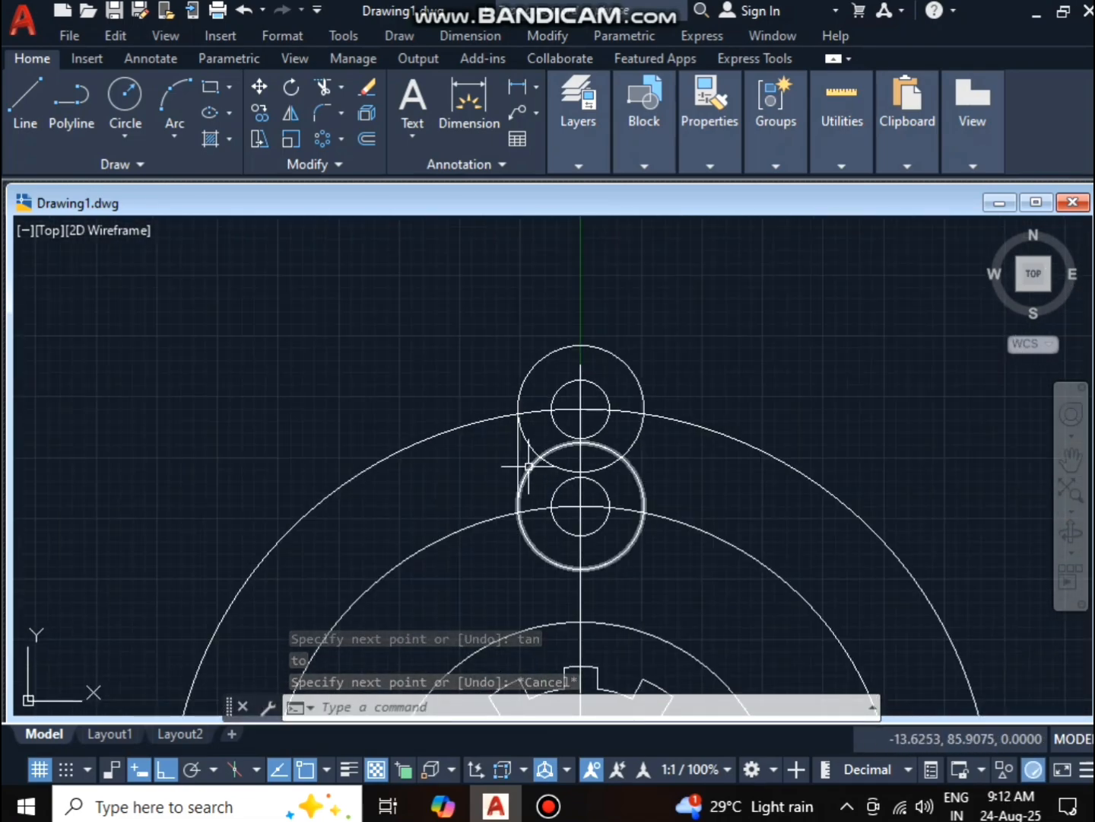
click(518, 457)
click(290, 114)
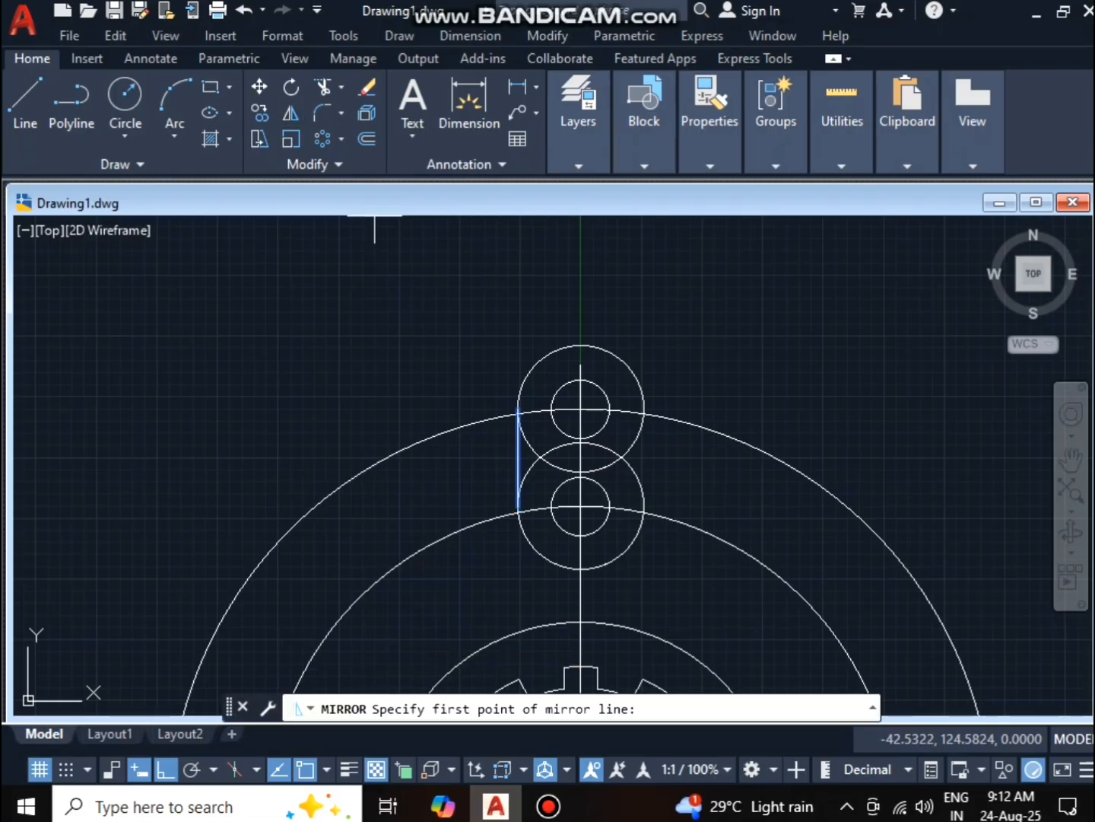
key(Return)
click(580, 408)
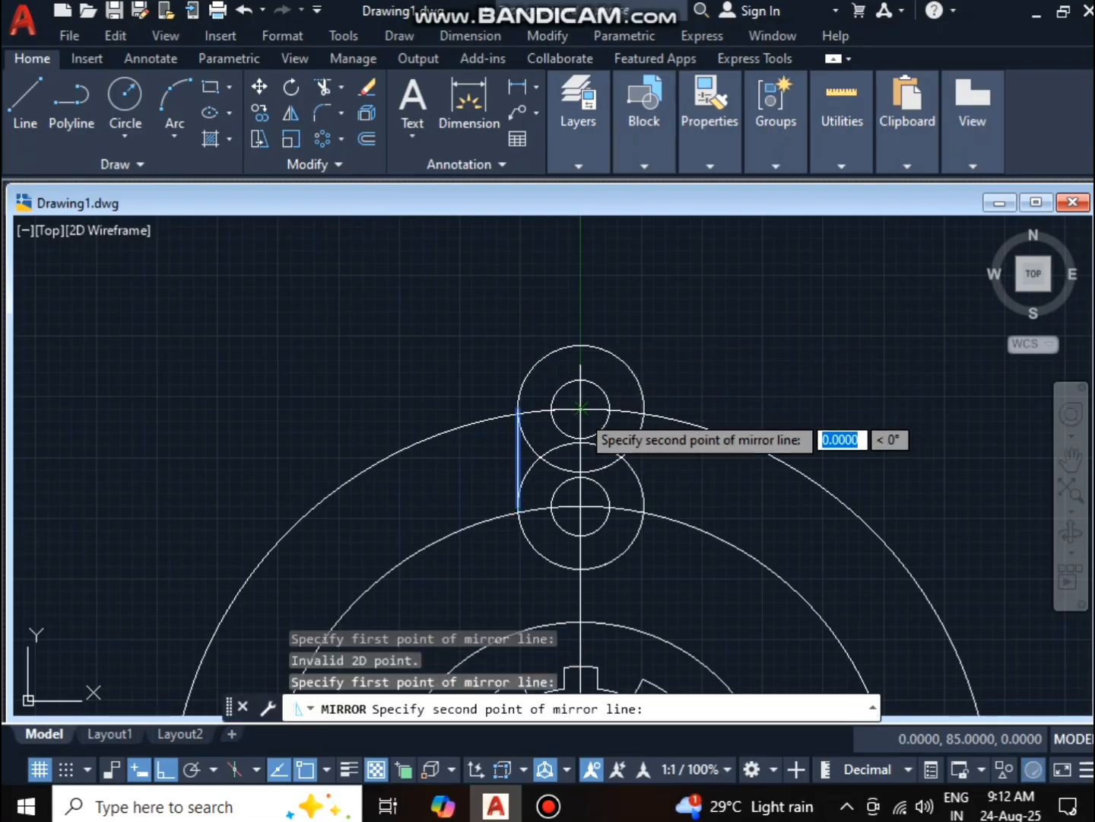
click(582, 490)
text(n)
key(Return)
key(Escape)
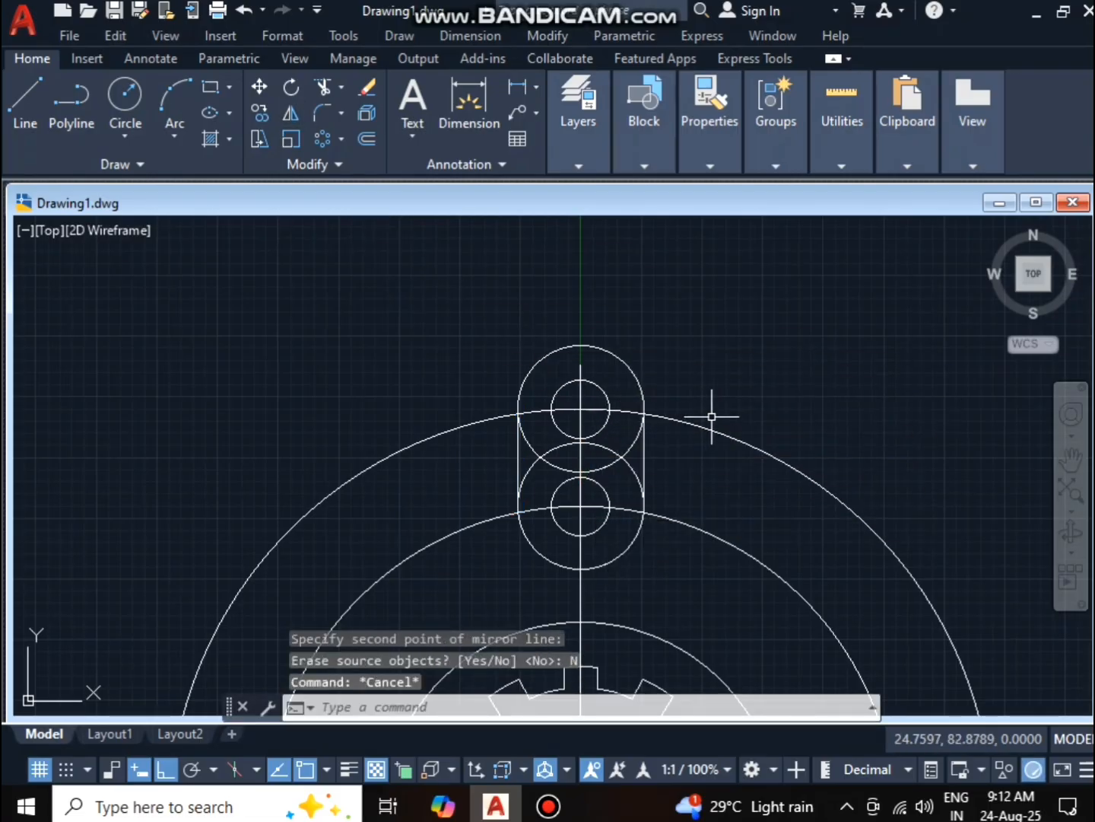
Trim the overlapping inner arcs of the two radius 13 circles to leave a slot-shaped outline
click(323, 87)
right_click(269, 246)
click(293, 266)
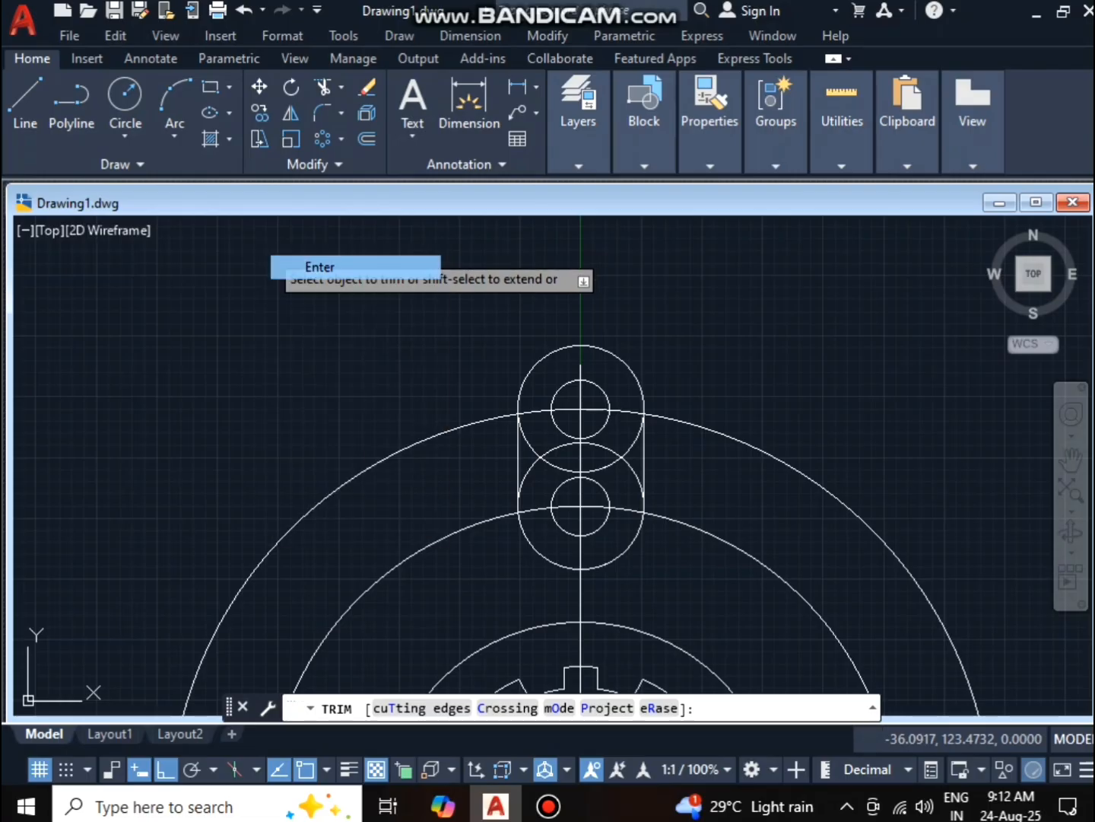
drag(531, 461, 546, 463)
click(543, 459)
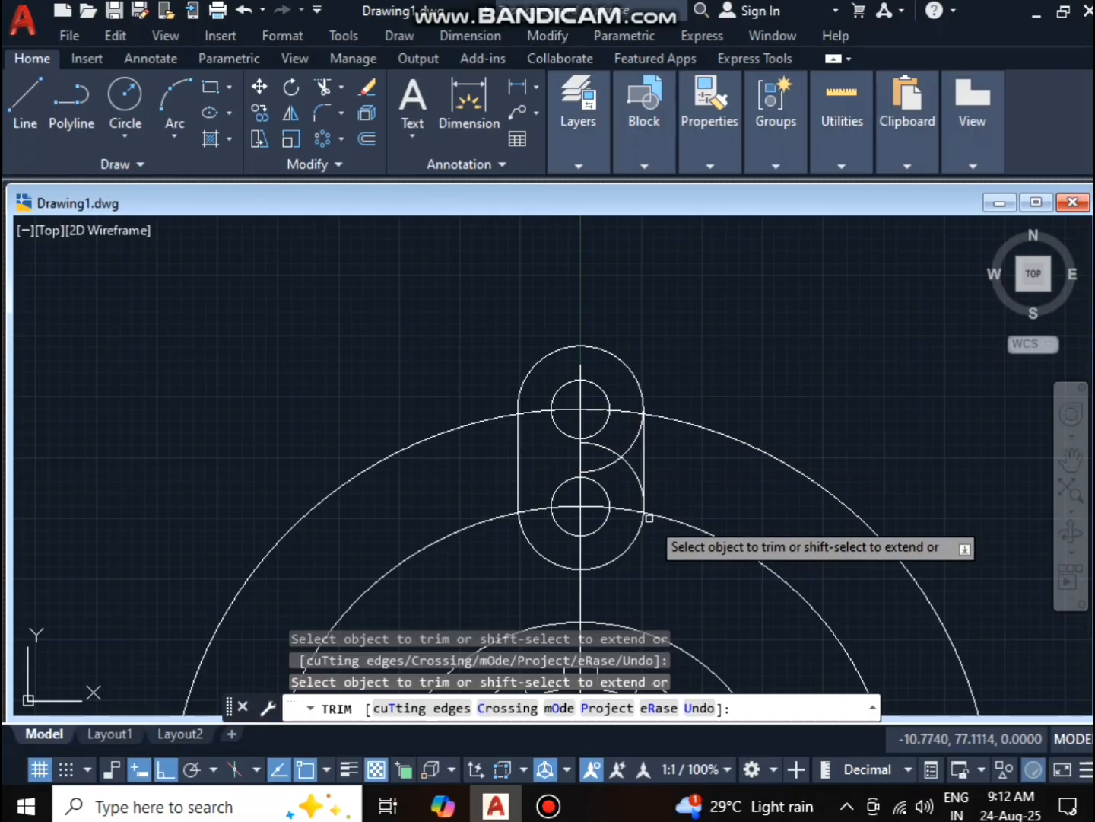
click(607, 455)
click(627, 458)
key(Escape)
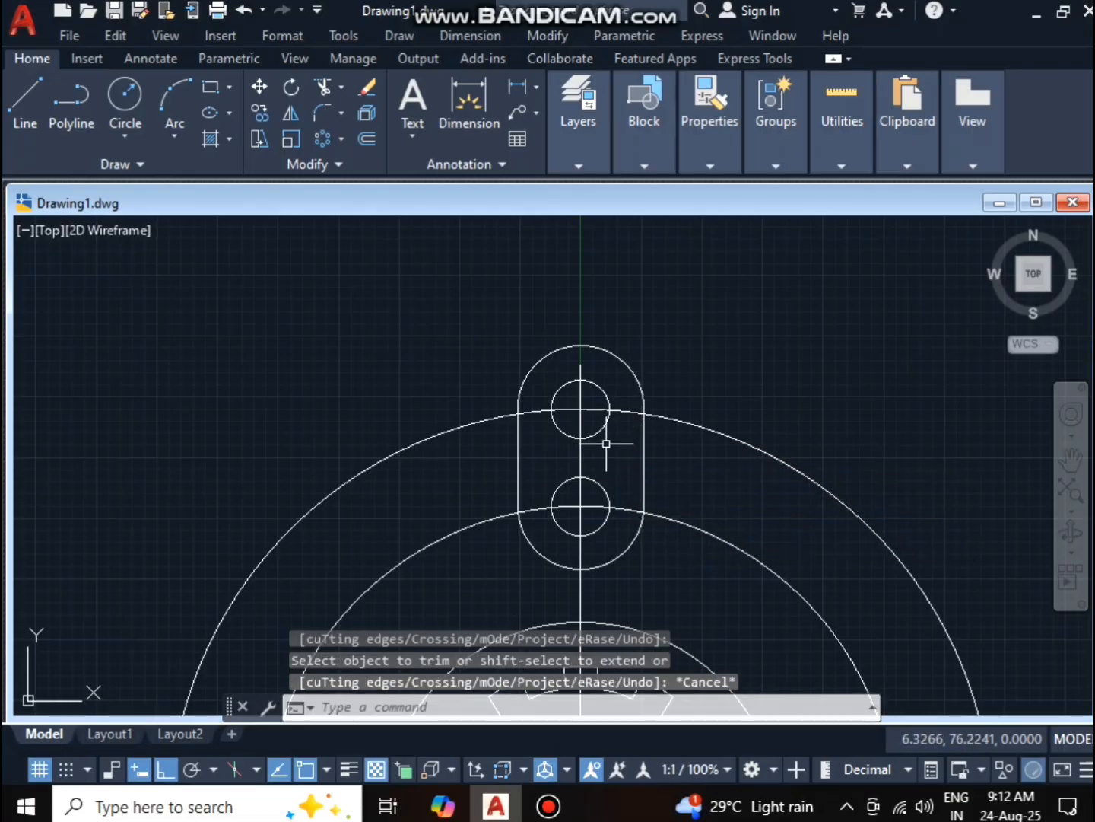
Enable the Midpoint, Quadrant, Perpendicular, Tangent, Nearest and Apparent Intersection object snaps, and turn on lineweight display
click(25, 103)
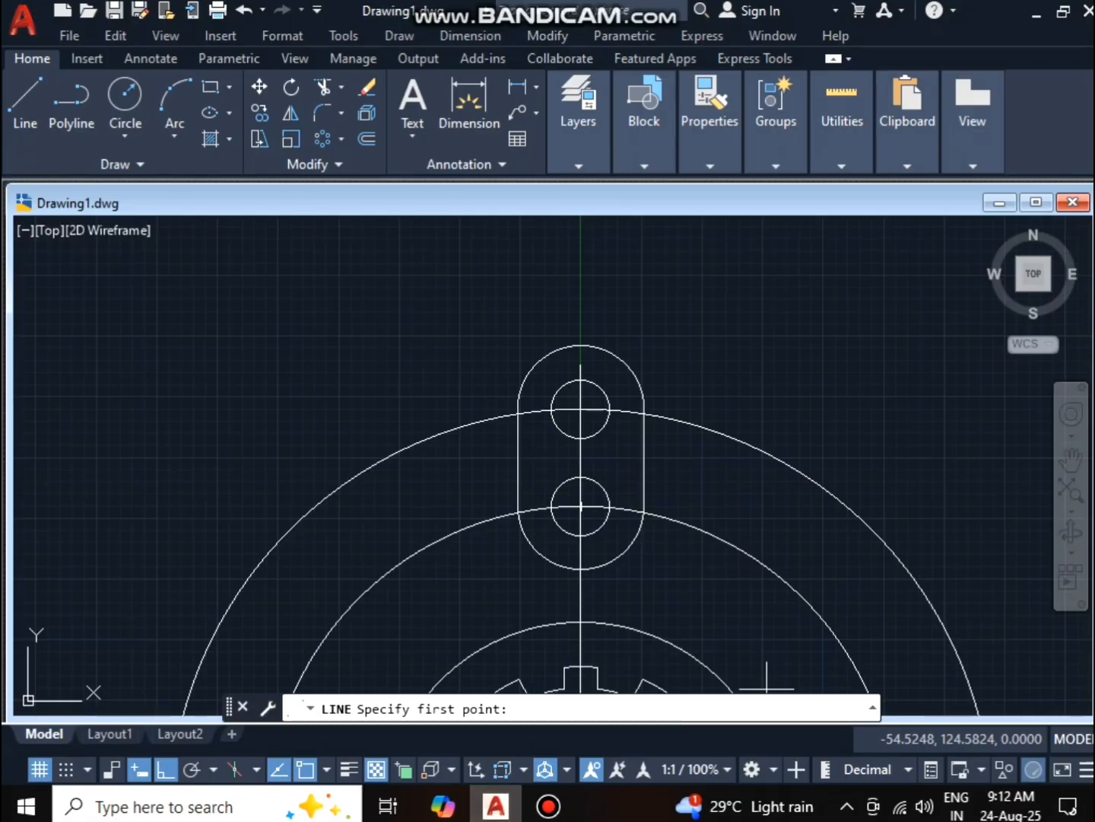
click(256, 770)
click(326, 770)
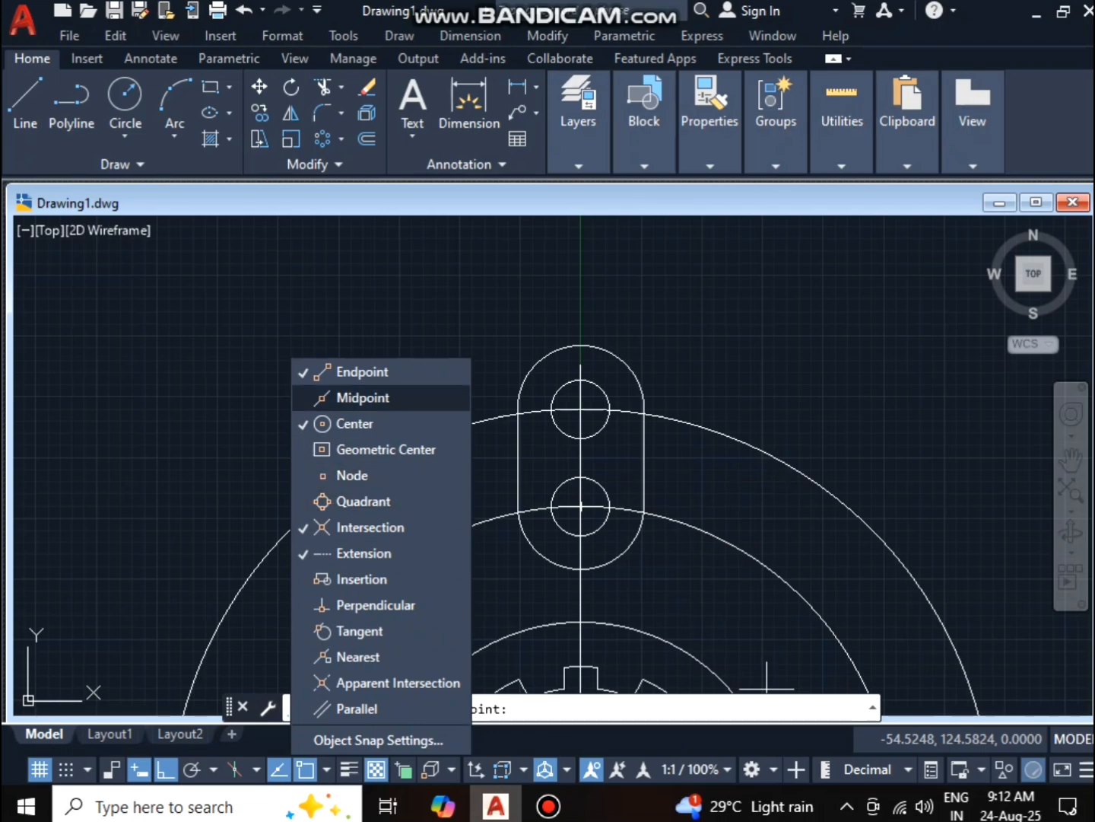
click(363, 397)
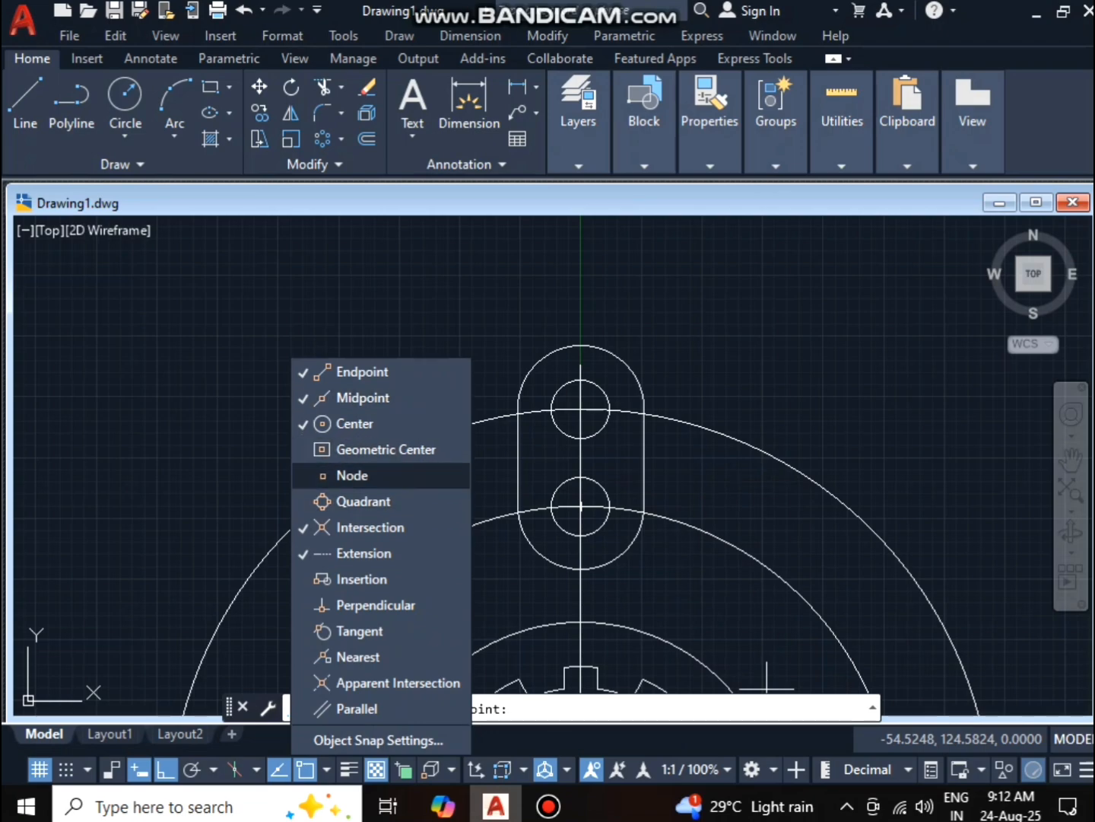
click(364, 501)
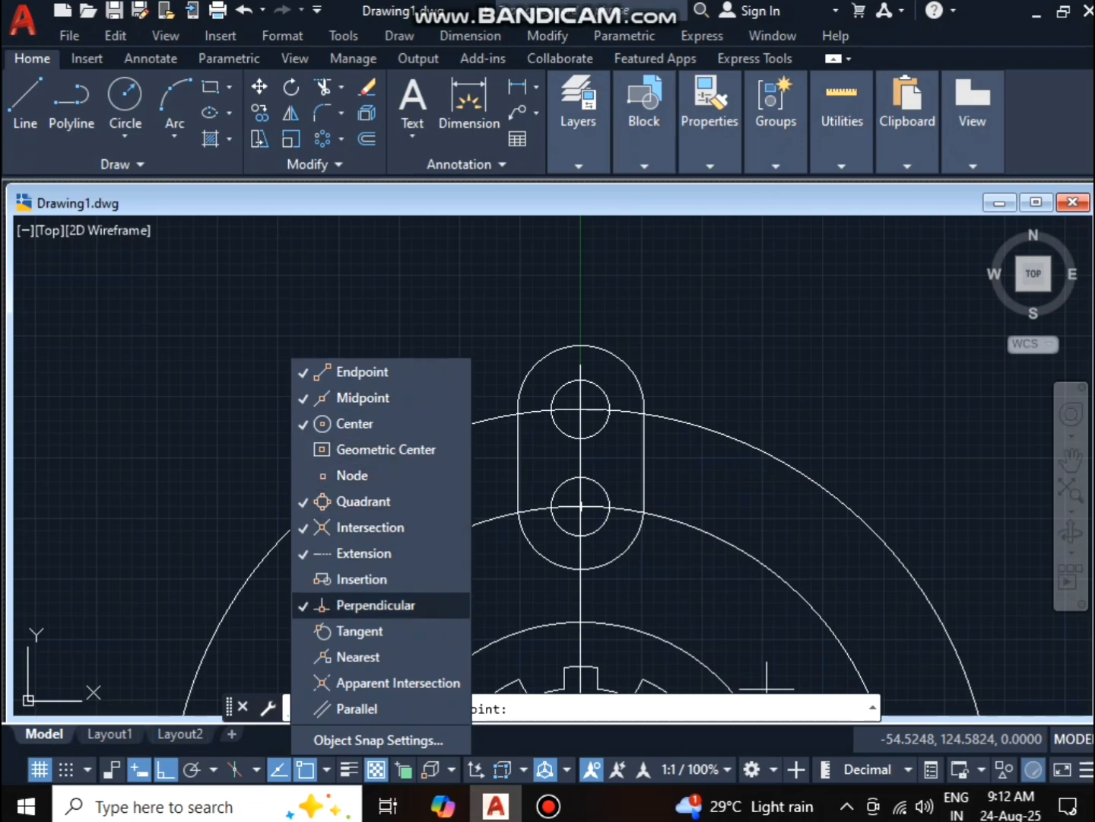
click(360, 630)
click(359, 657)
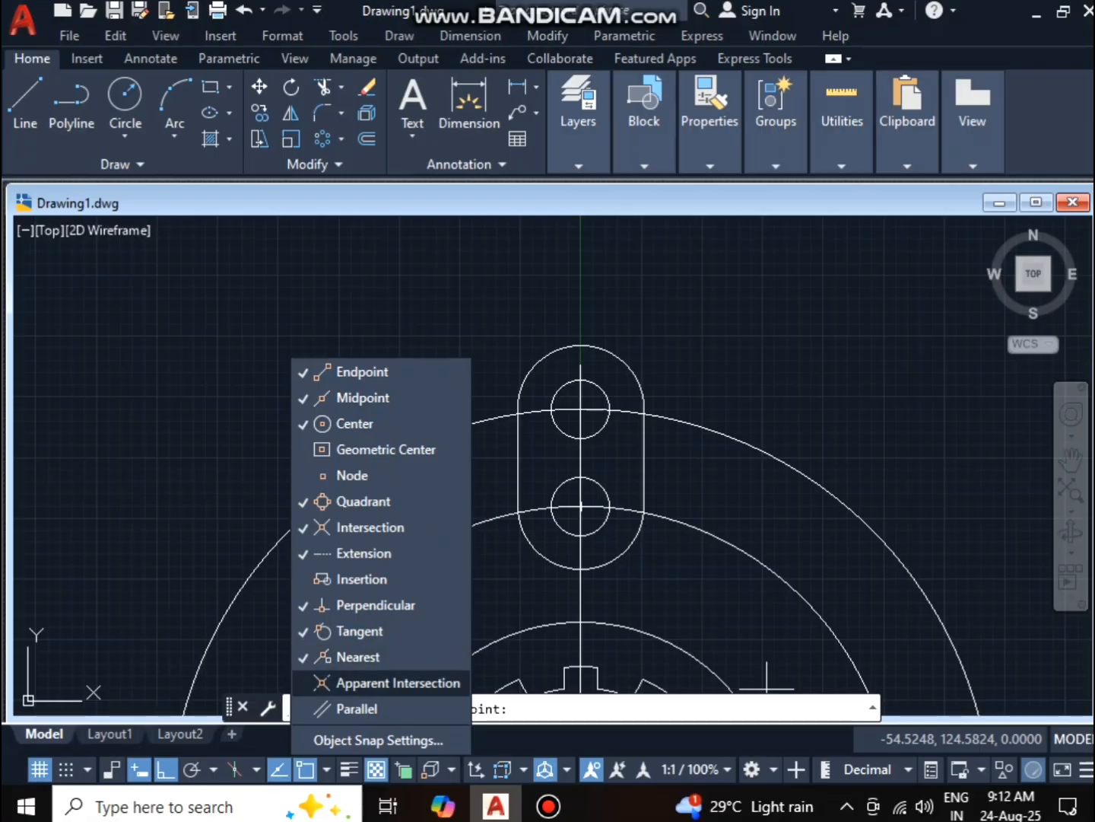
click(398, 682)
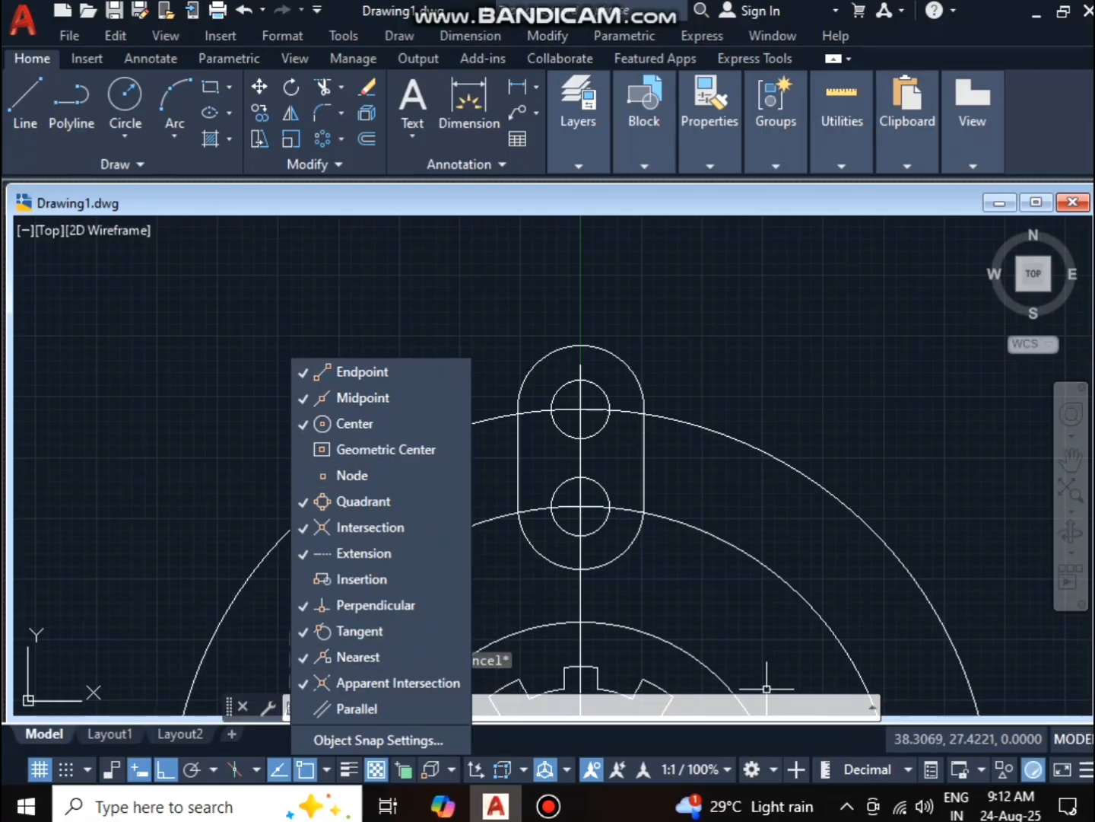
click(349, 769)
Draw a line tangent to the left sides of the lower and upper radius 6 circles
click(25, 102)
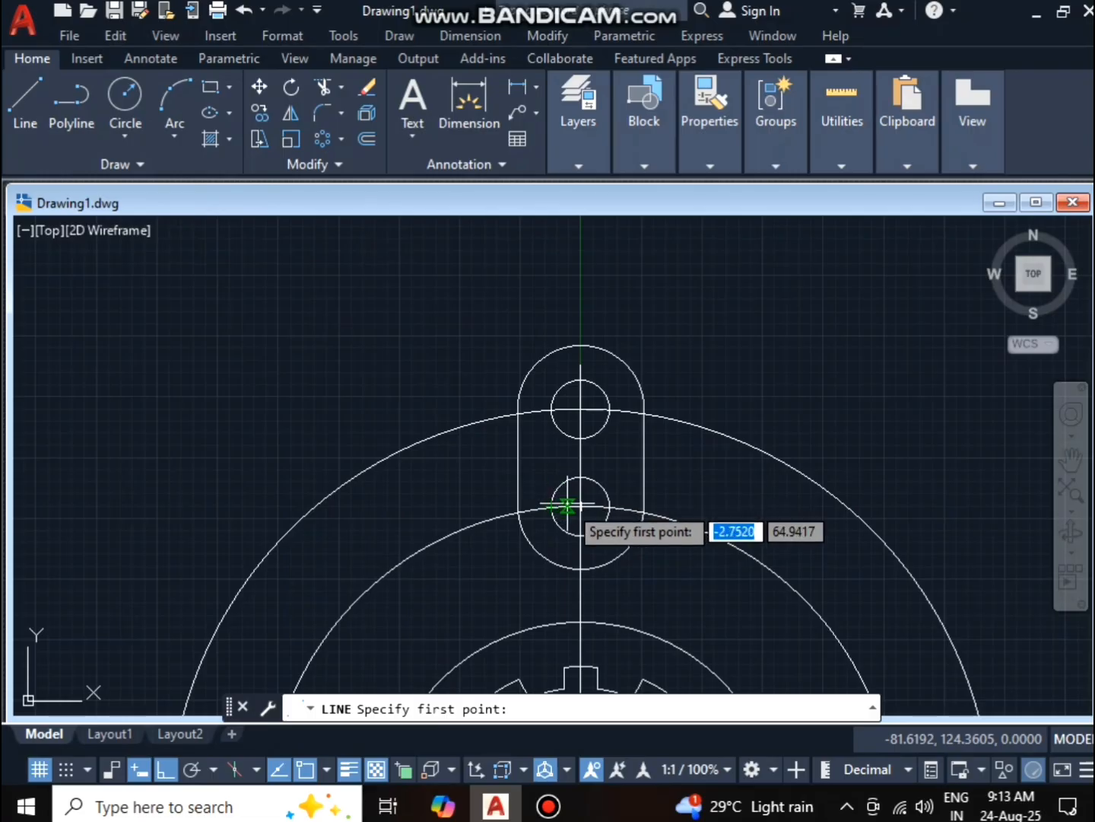
scroll(566, 500, up, 8)
scroll(532, 474, up, 2)
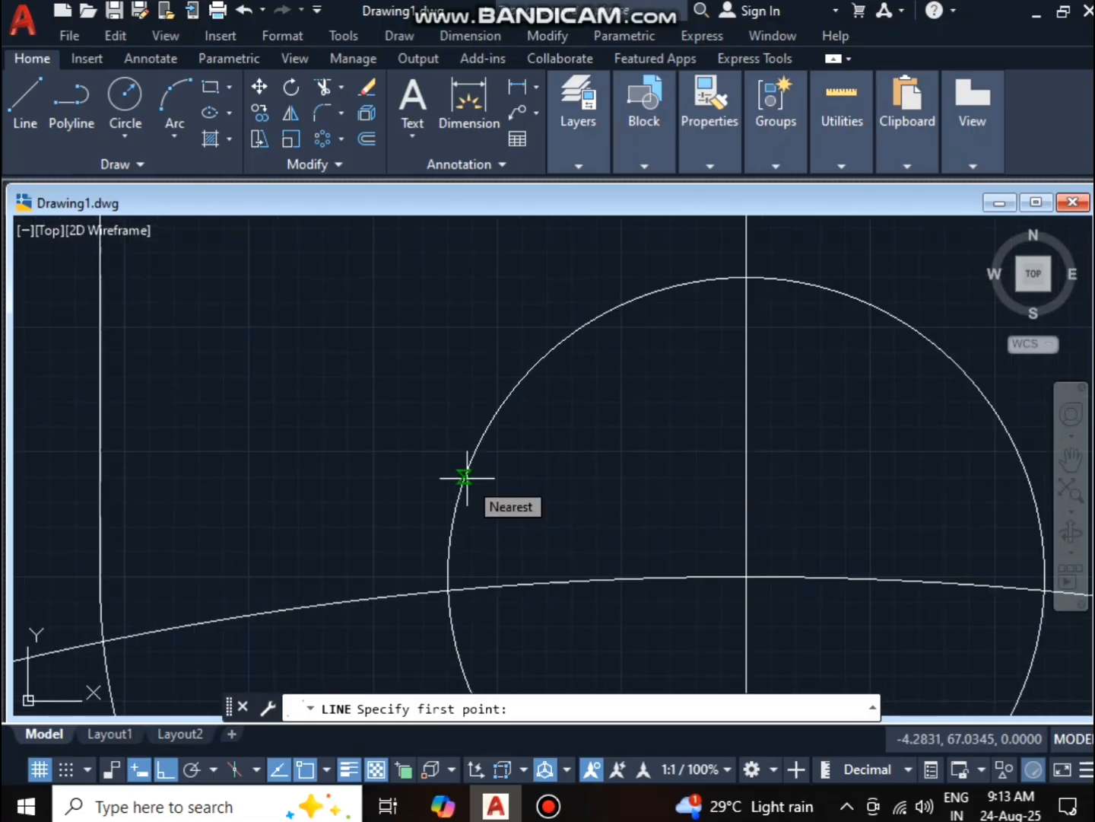
key(Return)
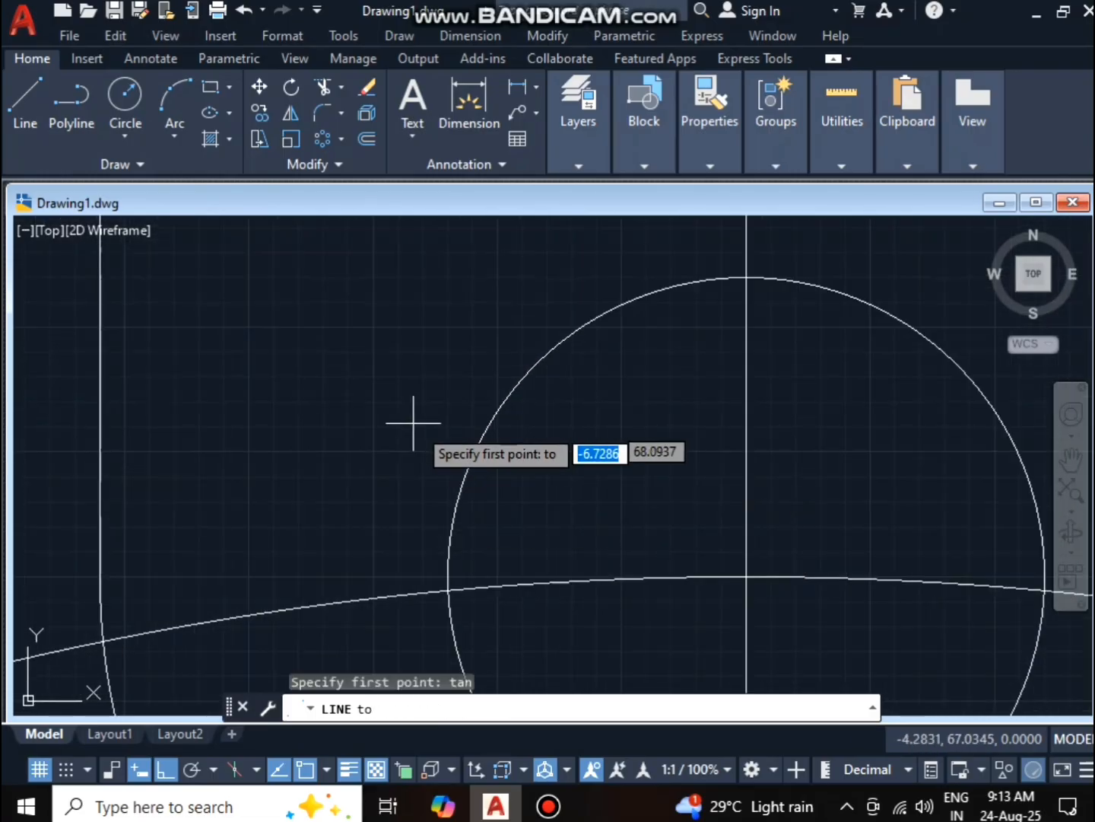
click(455, 508)
scroll(459, 492, down, 2)
scroll(471, 426, up, 3)
scroll(482, 332, down, 3)
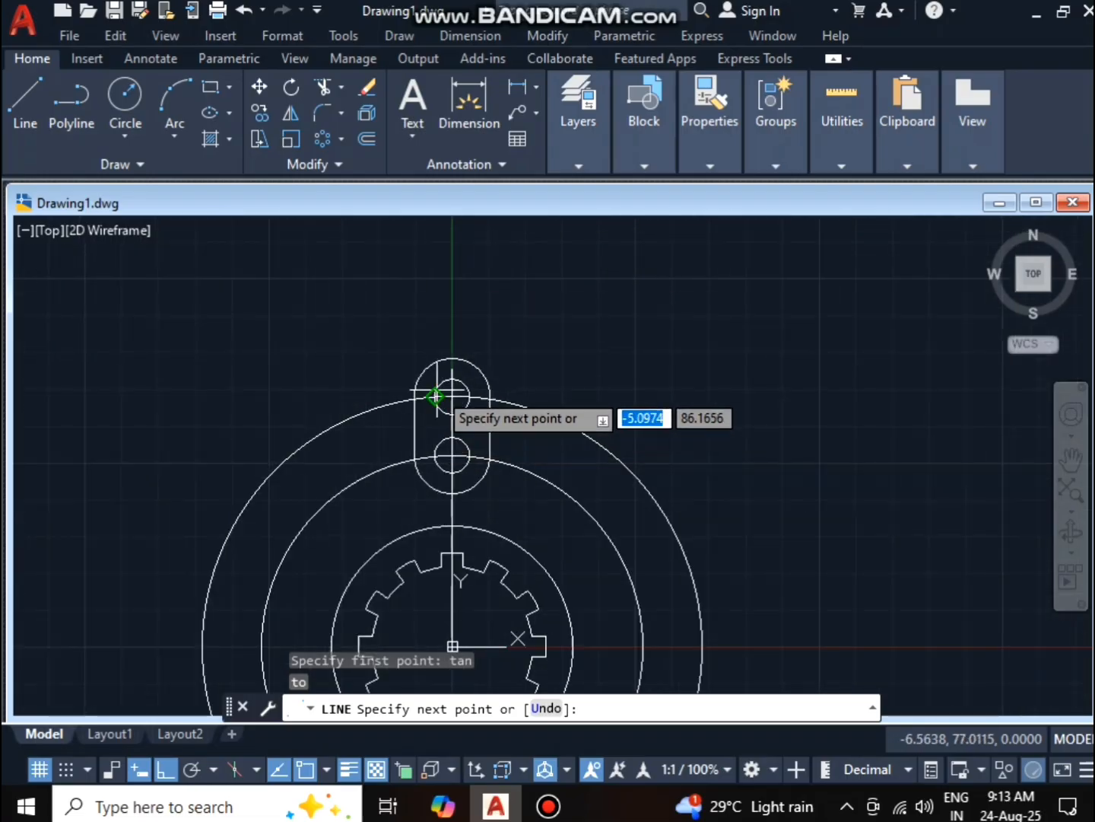
scroll(440, 391, up, 4)
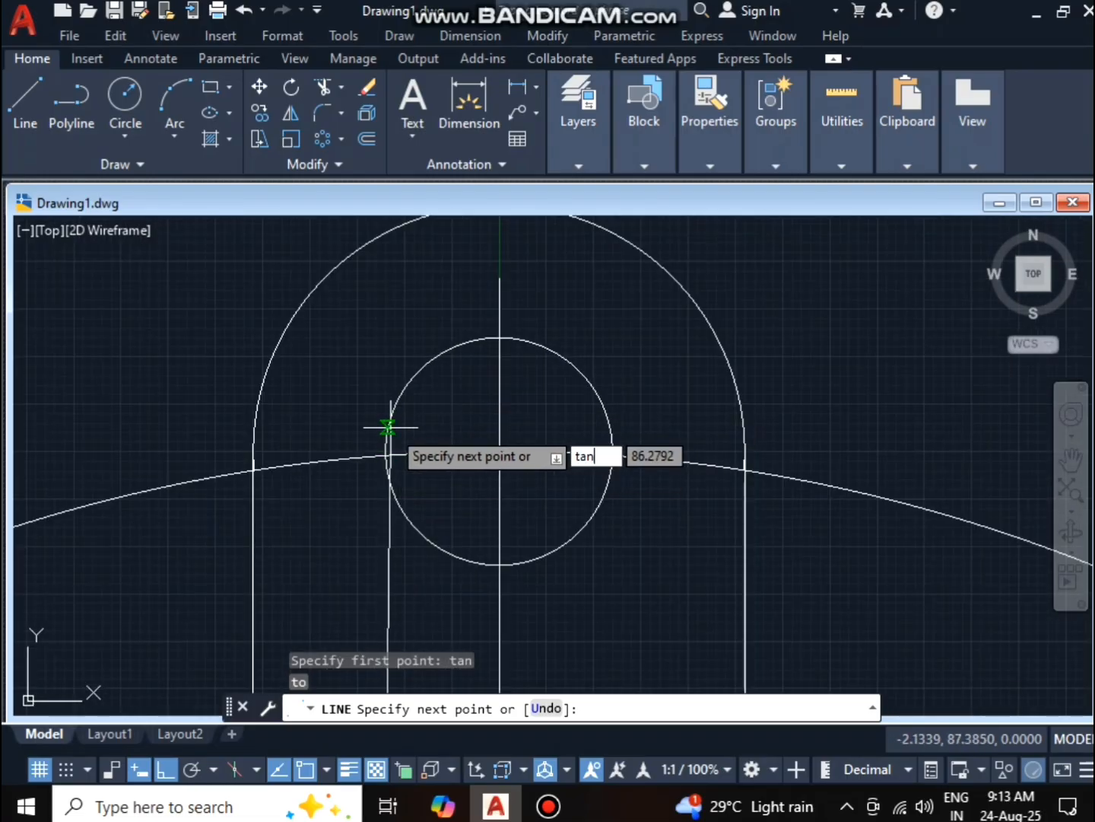
key(Return)
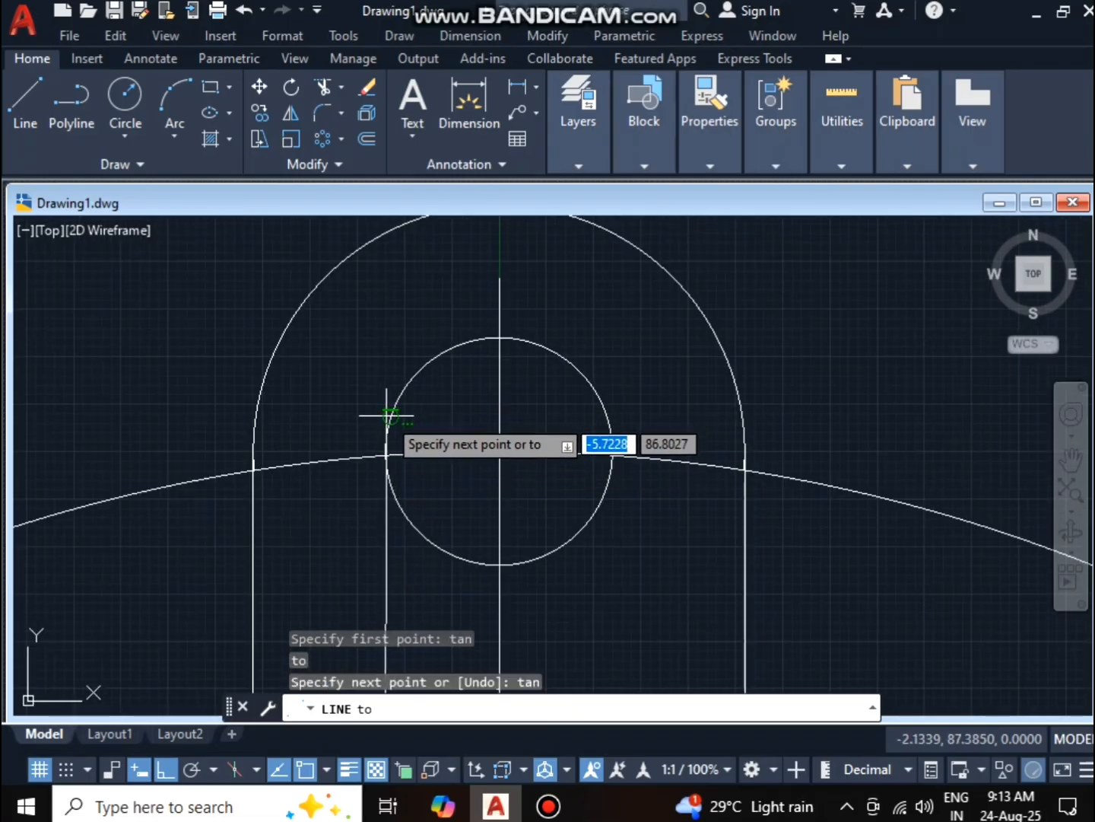
click(387, 421)
key(Escape)
Trim the upper radius 6 circle so that only its upper-left quarter arc remains
click(324, 87)
right_click(190, 281)
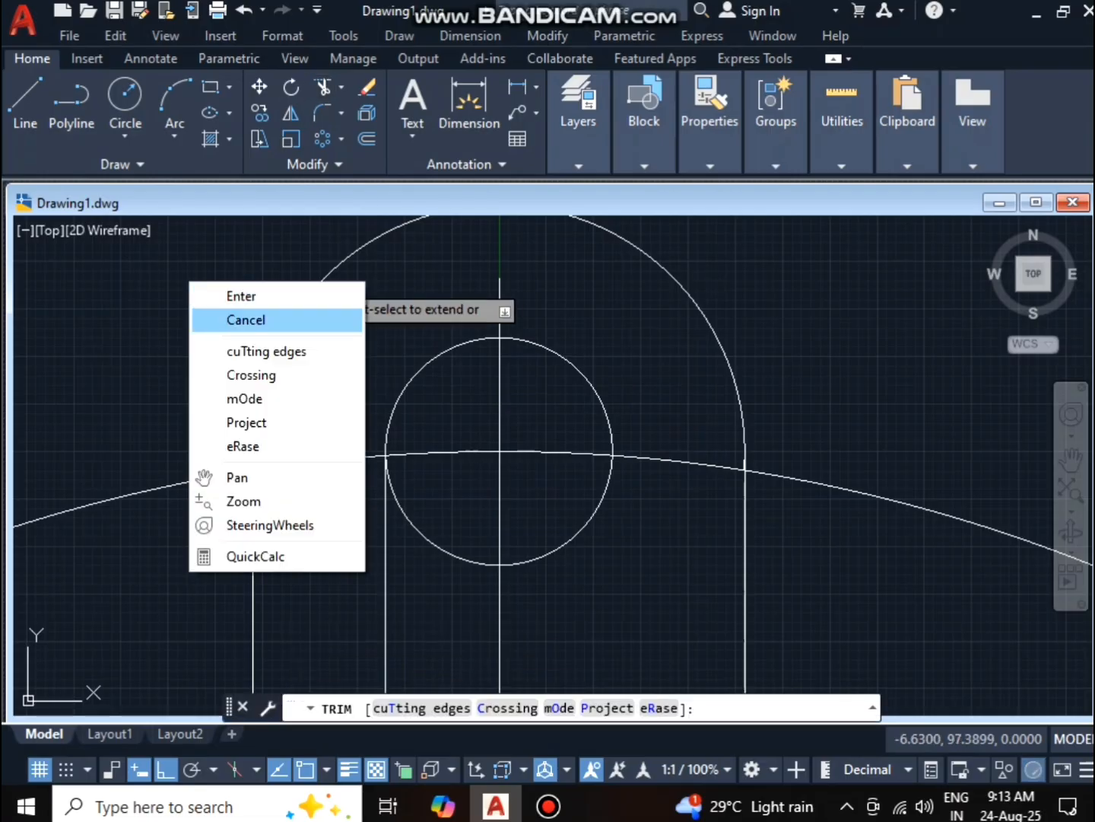
click(228, 296)
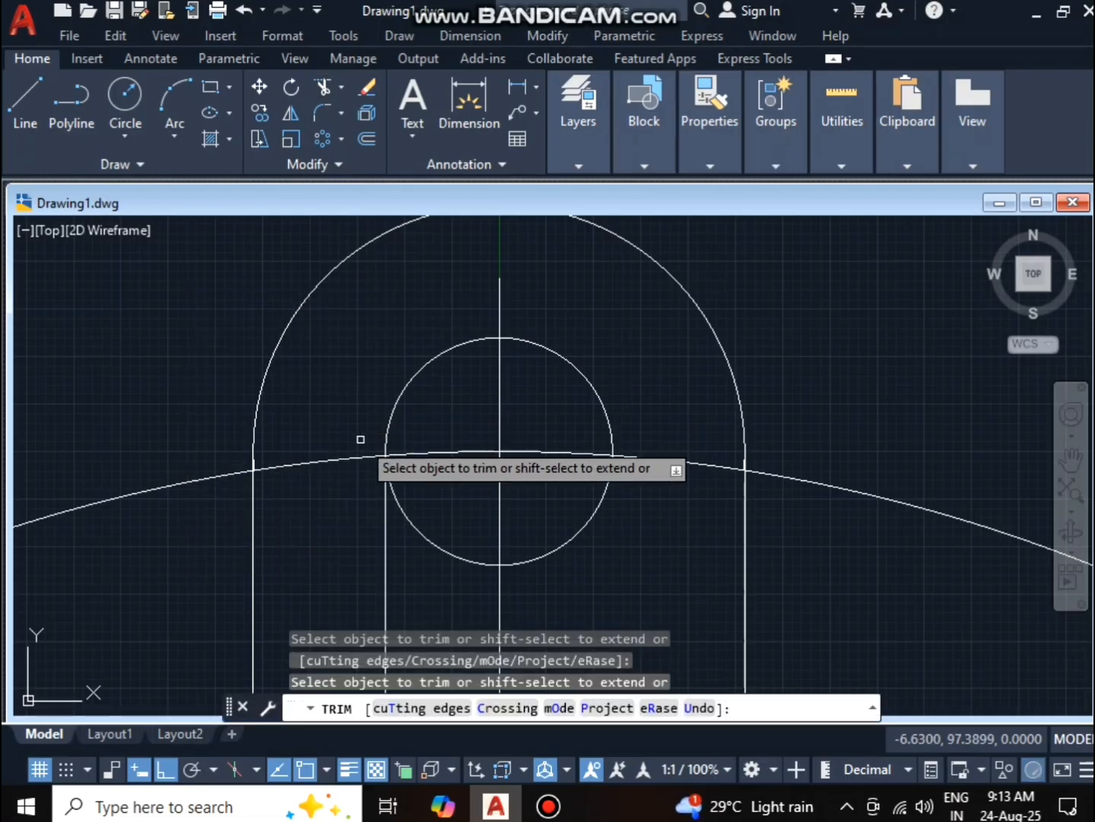
click(428, 531)
click(426, 539)
scroll(455, 479, down, 2)
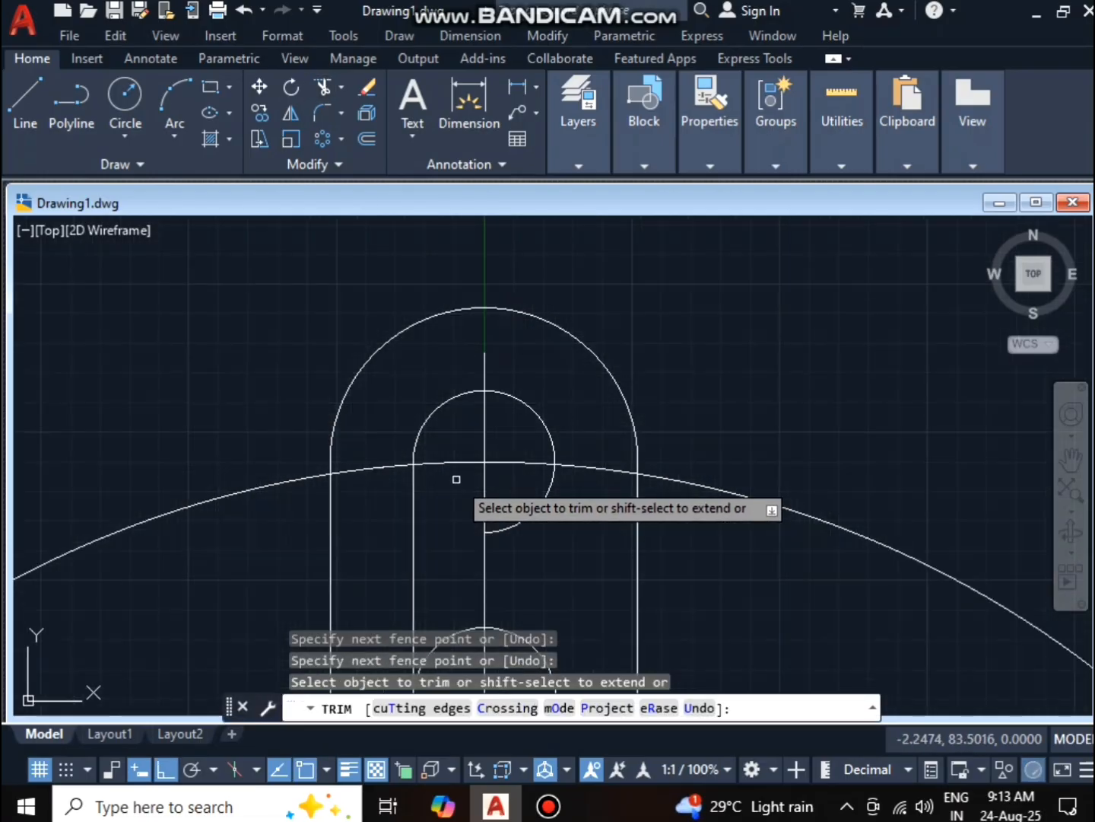
click(495, 508)
click(517, 458)
scroll(499, 501, down, 2)
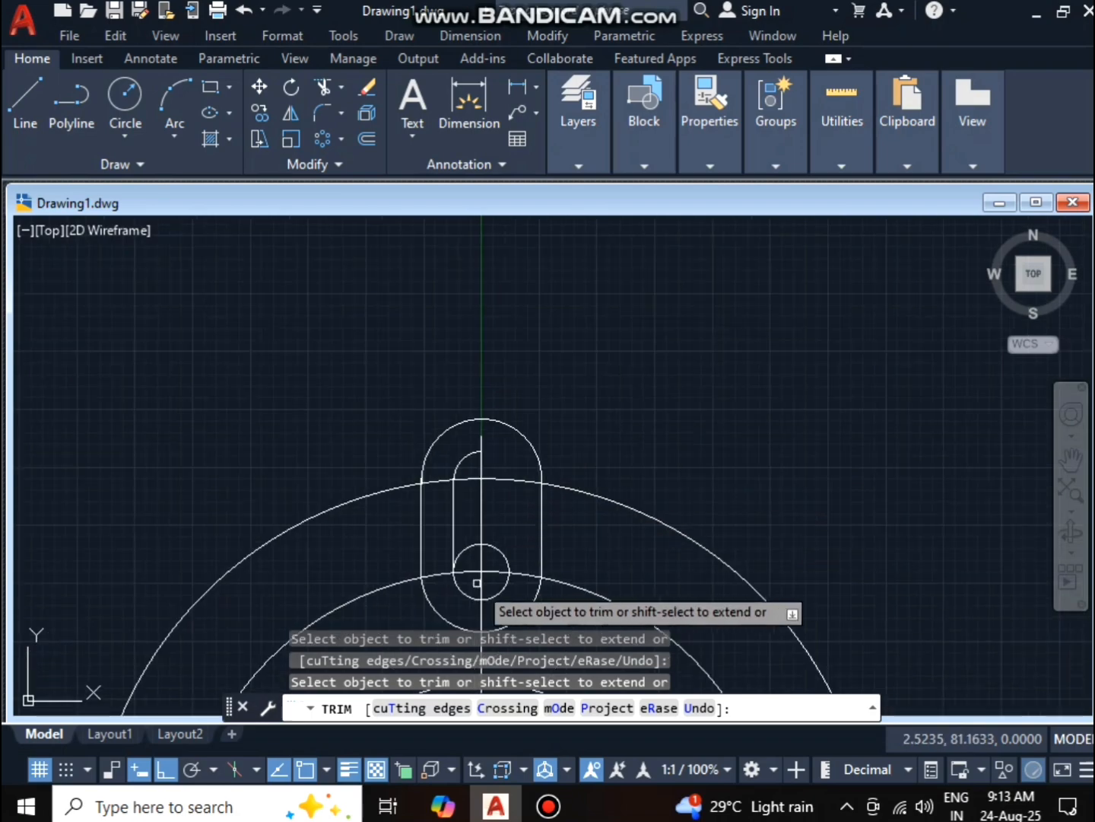
Trim the lower radius 6 circle so that only its lower-left quarter arc remains
scroll(476, 584, up, 2)
click(457, 530)
click(515, 533)
key(Escape)
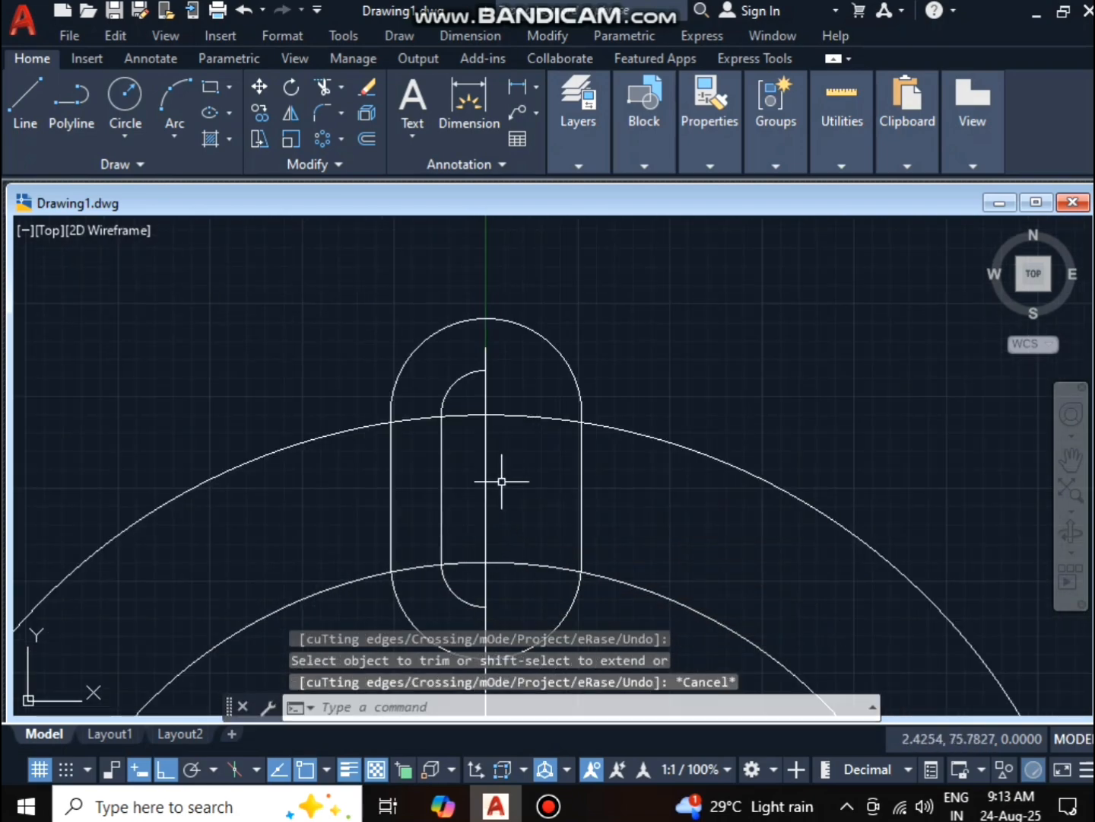
Mirror the inner slot's left line and two quarter arcs about the vertical centre line, keeping the source objects
click(291, 113)
click(450, 387)
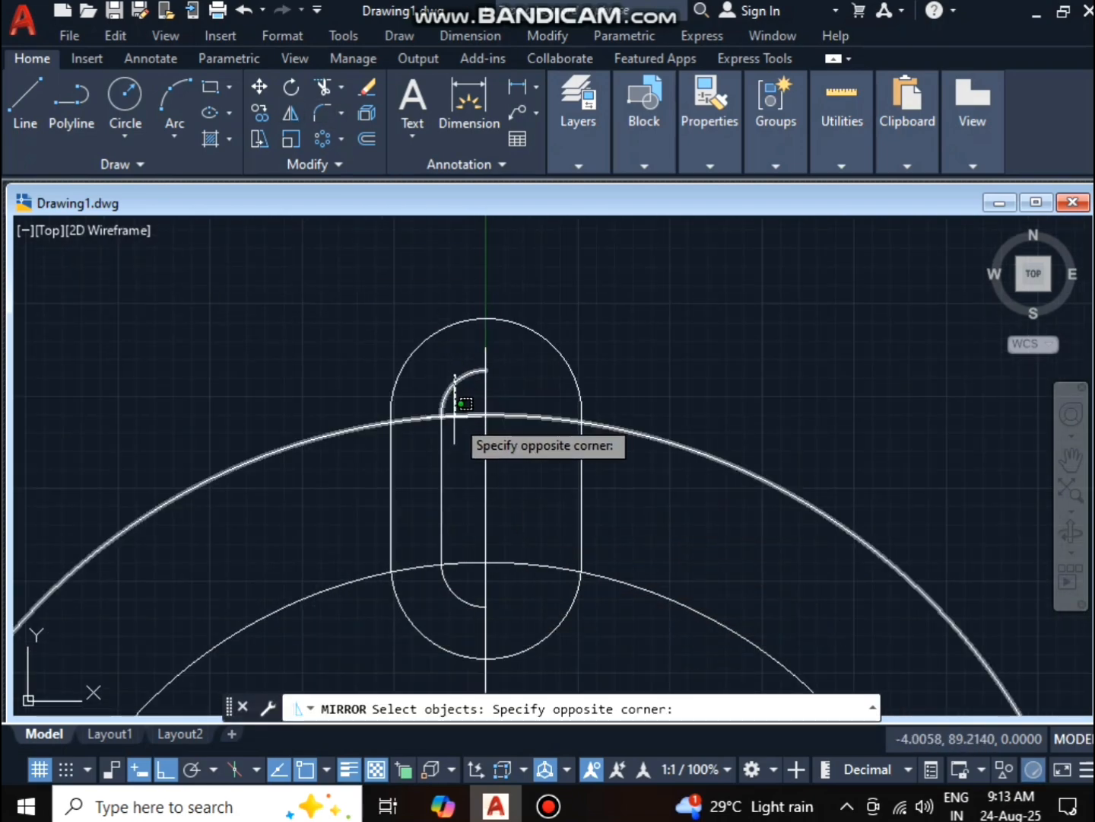
click(457, 391)
click(452, 384)
click(442, 457)
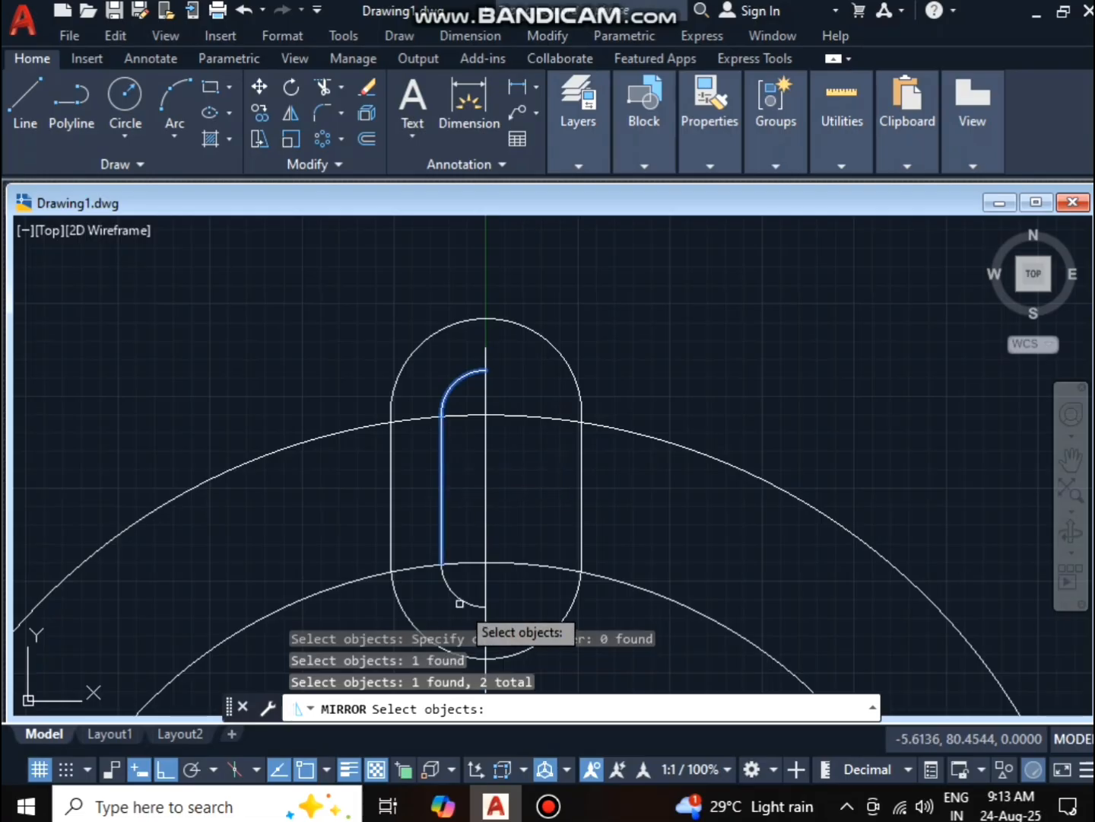
key(Return)
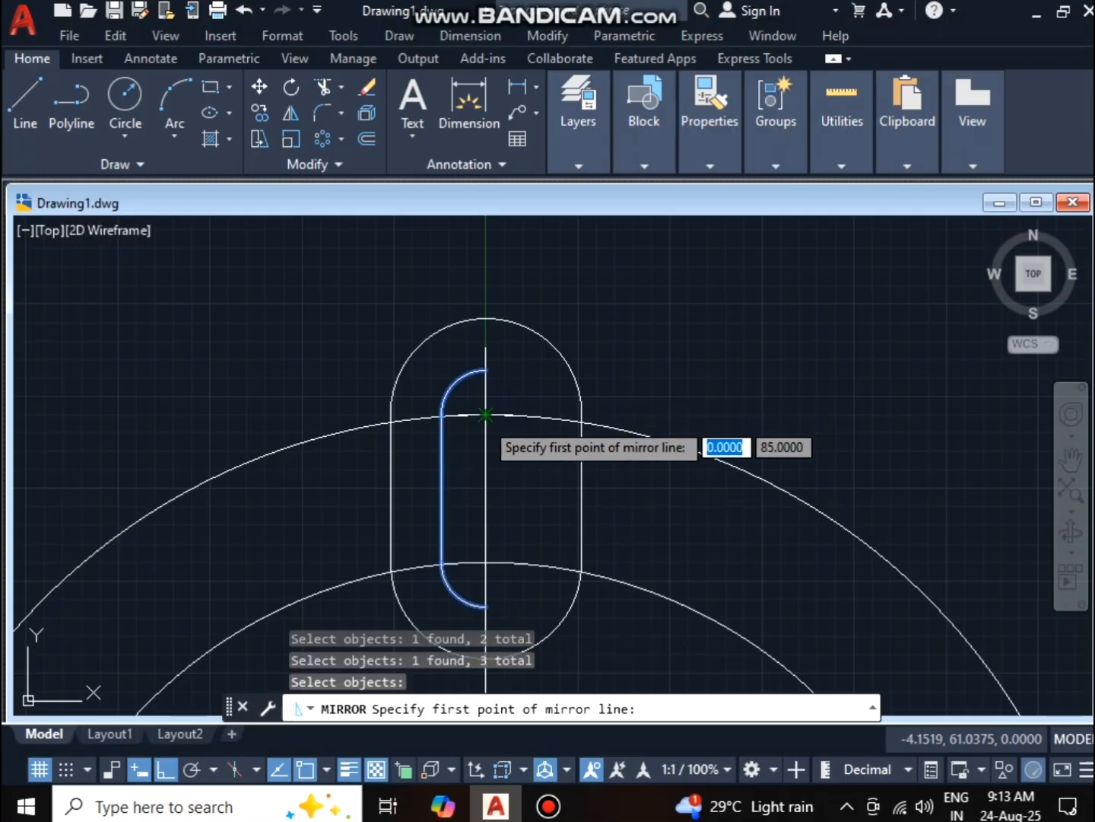
click(484, 418)
click(484, 563)
text(N)
key(Return)
scroll(484, 558, down, 5)
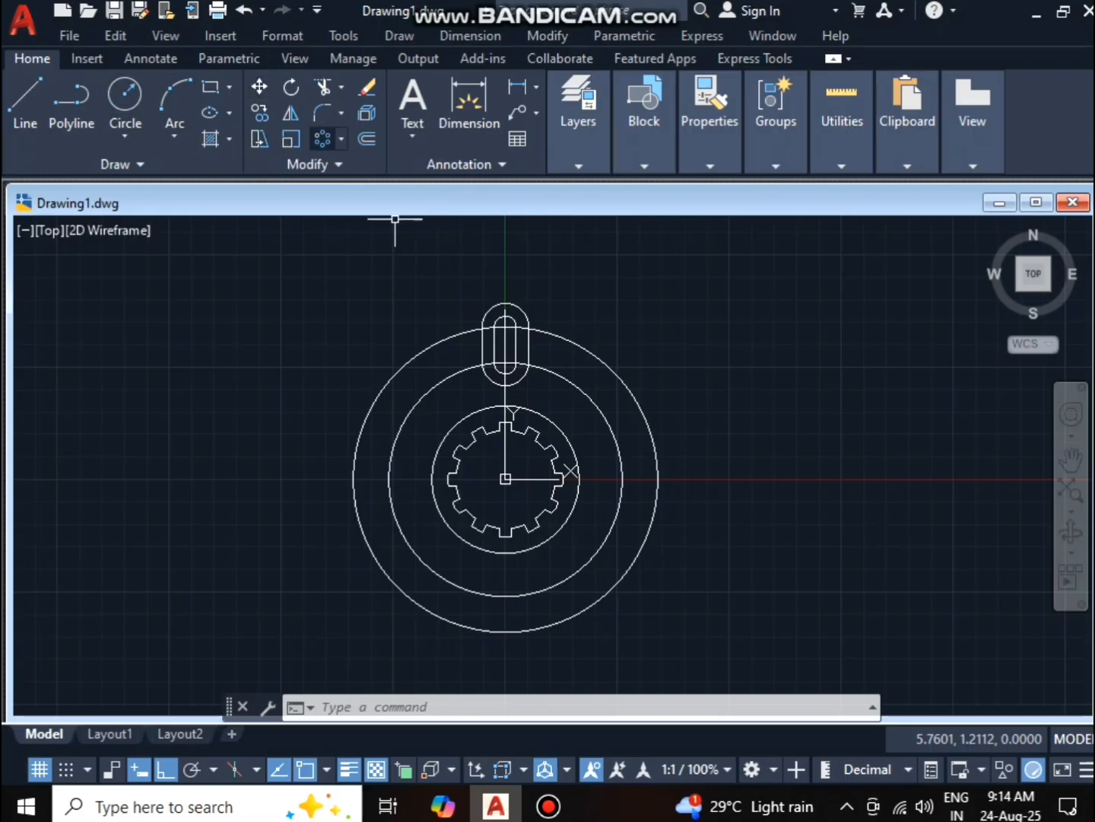
Create a polar array of the inner and outer slot outlines around the common centre of the circles
click(323, 138)
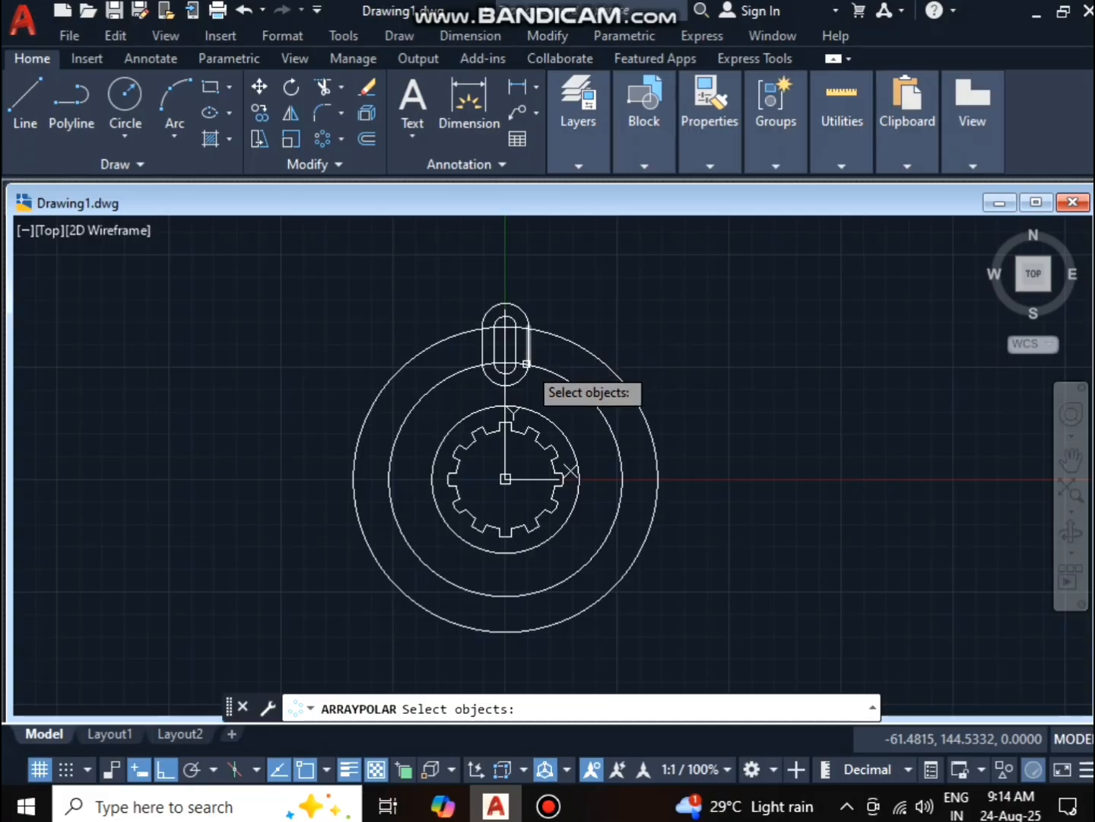
scroll(526, 364, up, 4)
click(524, 333)
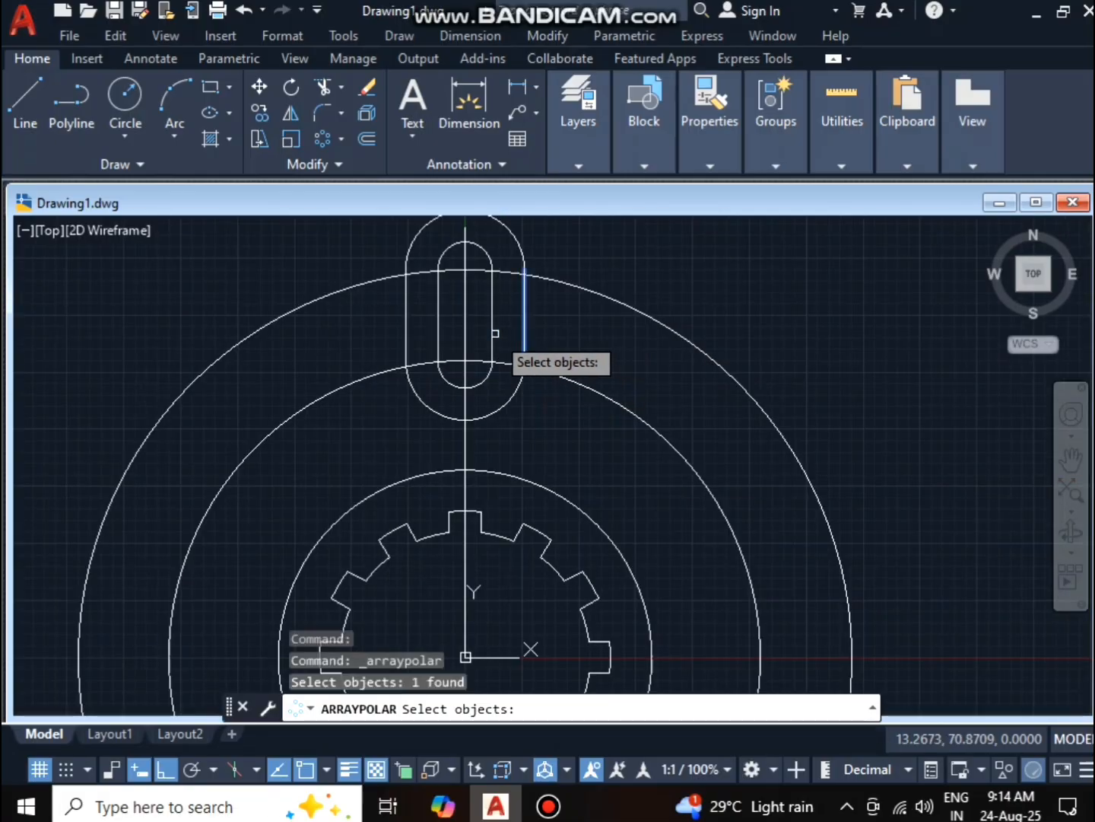
click(491, 359)
click(439, 335)
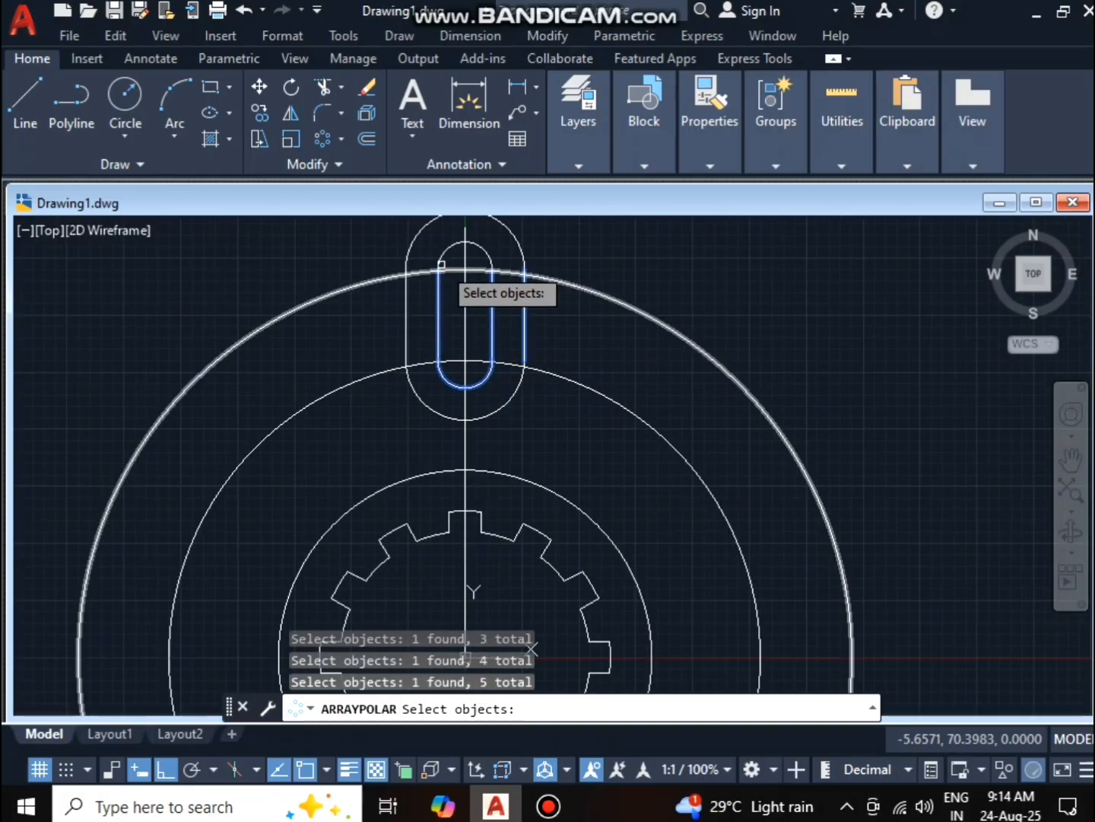
click(480, 254)
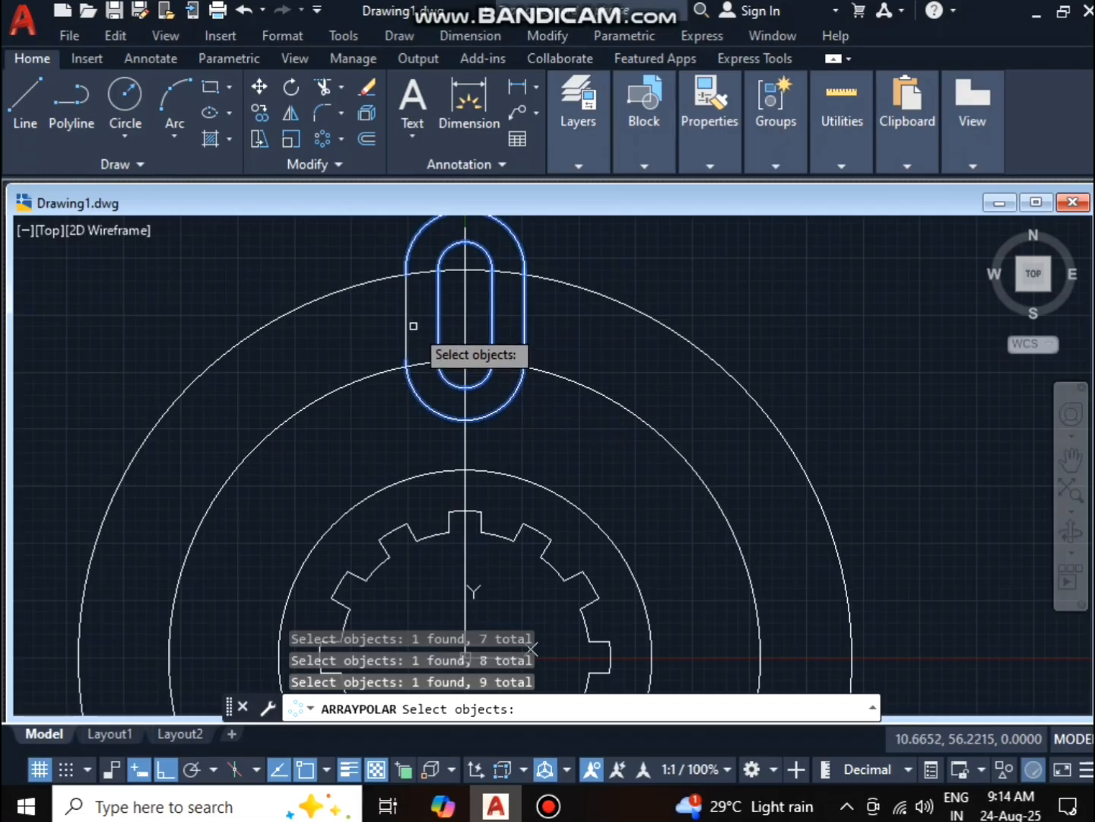
scroll(531, 433, down, 4)
key(Return)
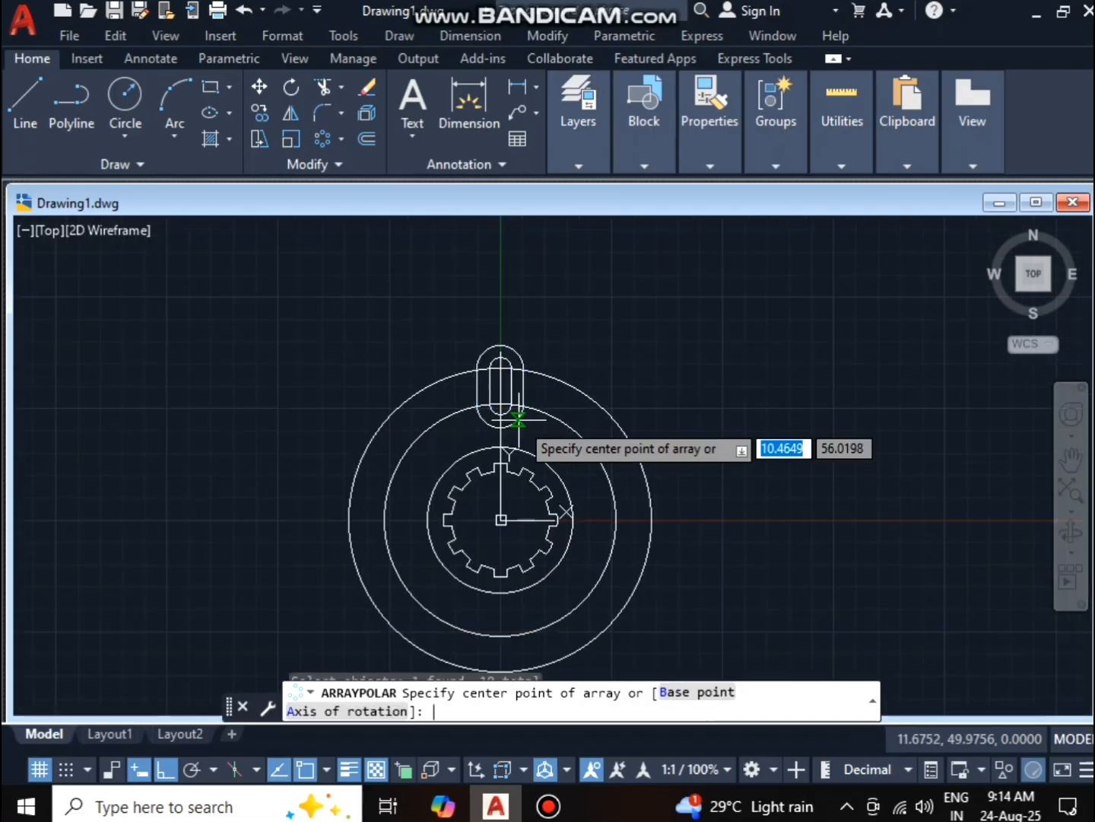
click(501, 521)
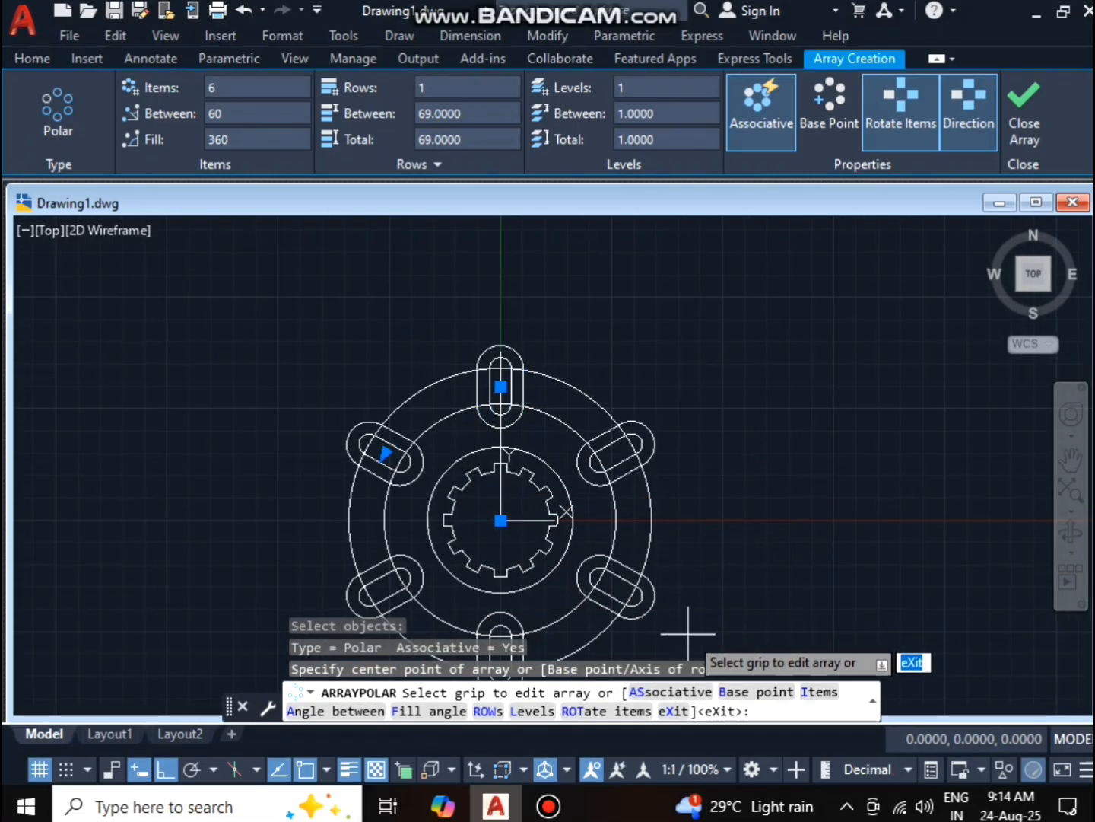
Set the polar array of slotted lugs to 8 items and finish it
text(I)
key(Return)
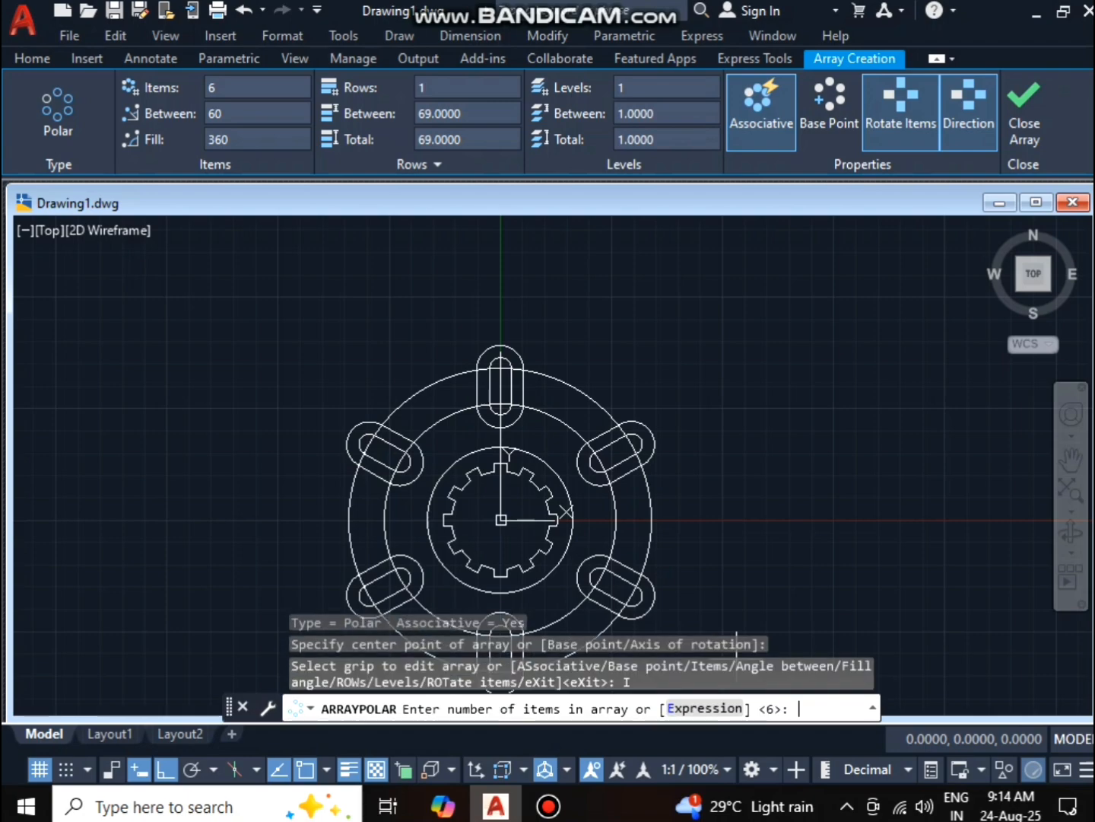
text(8)
key(Return)
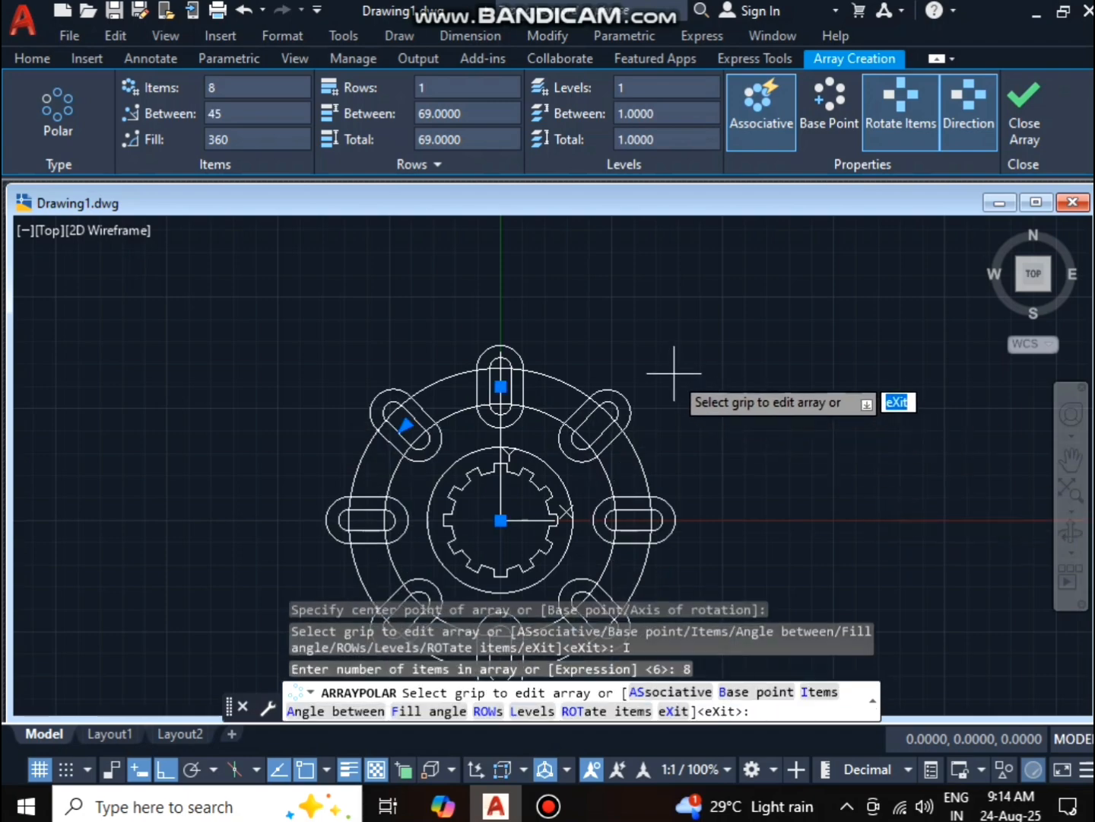
key(Escape)
scroll(470, 464, up, 2)
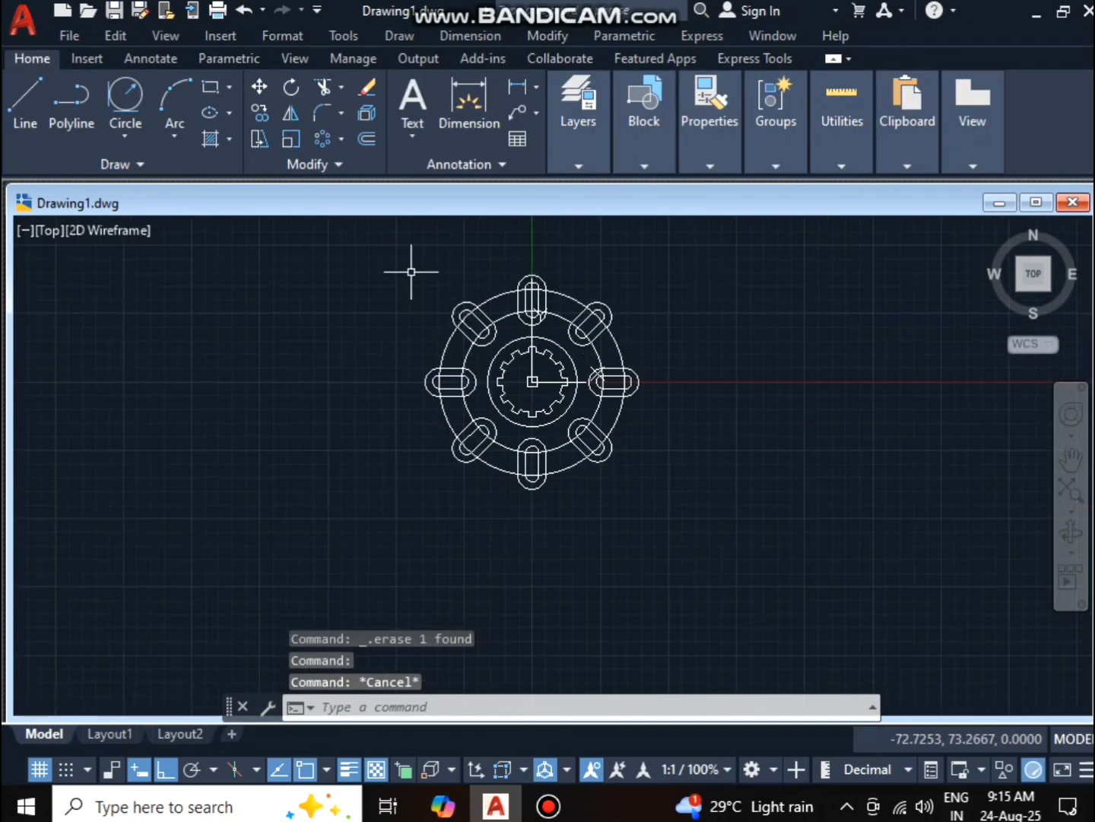
Select the whole drawing and explode it so the arrayed lugs become separate objects
mouse_move(408, 264)
mouse_down()
mouse_move(602, 518)
mouse_move(589, 514)
mouse_up()
click(407, 263)
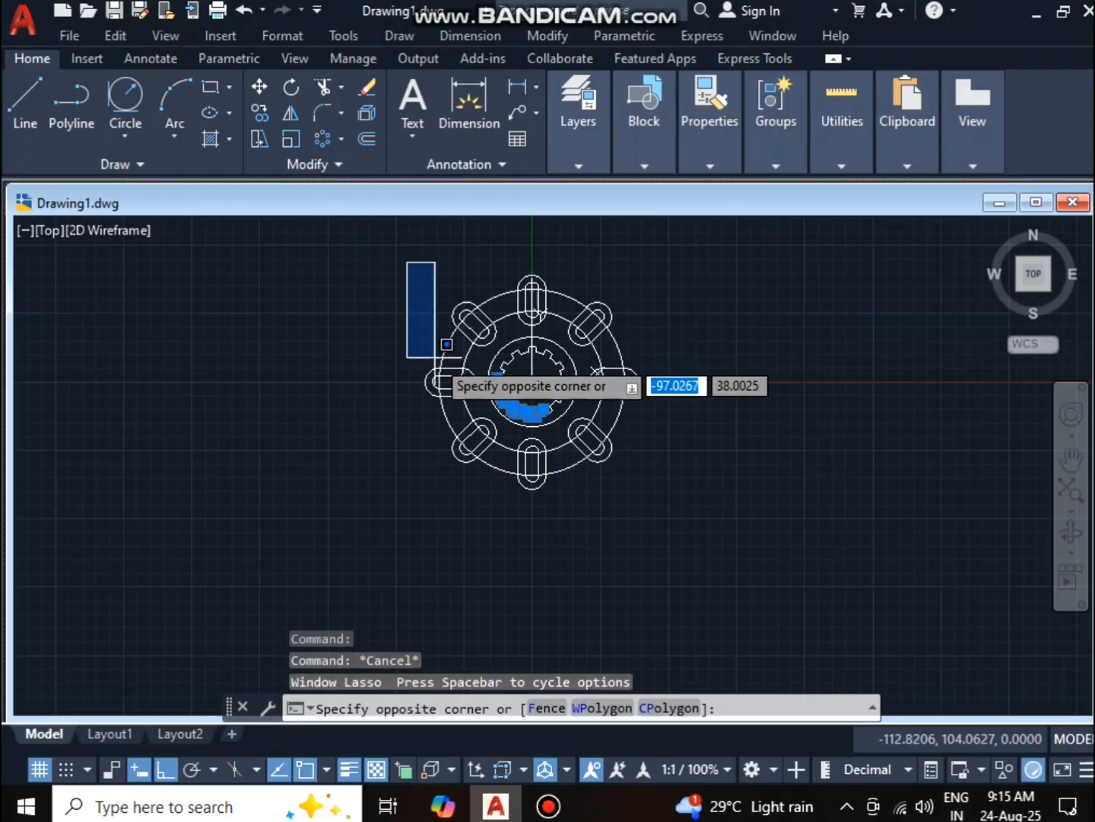
click(633, 520)
click(381, 250)
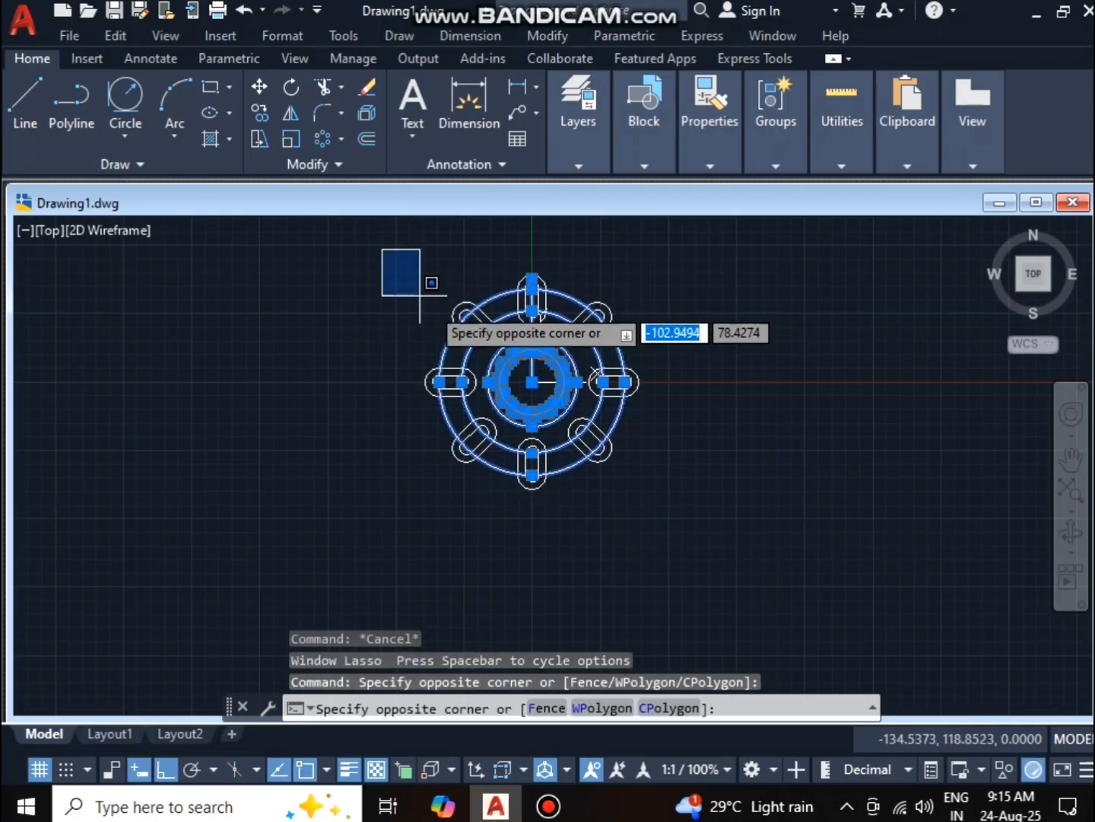
click(688, 521)
text(expl)
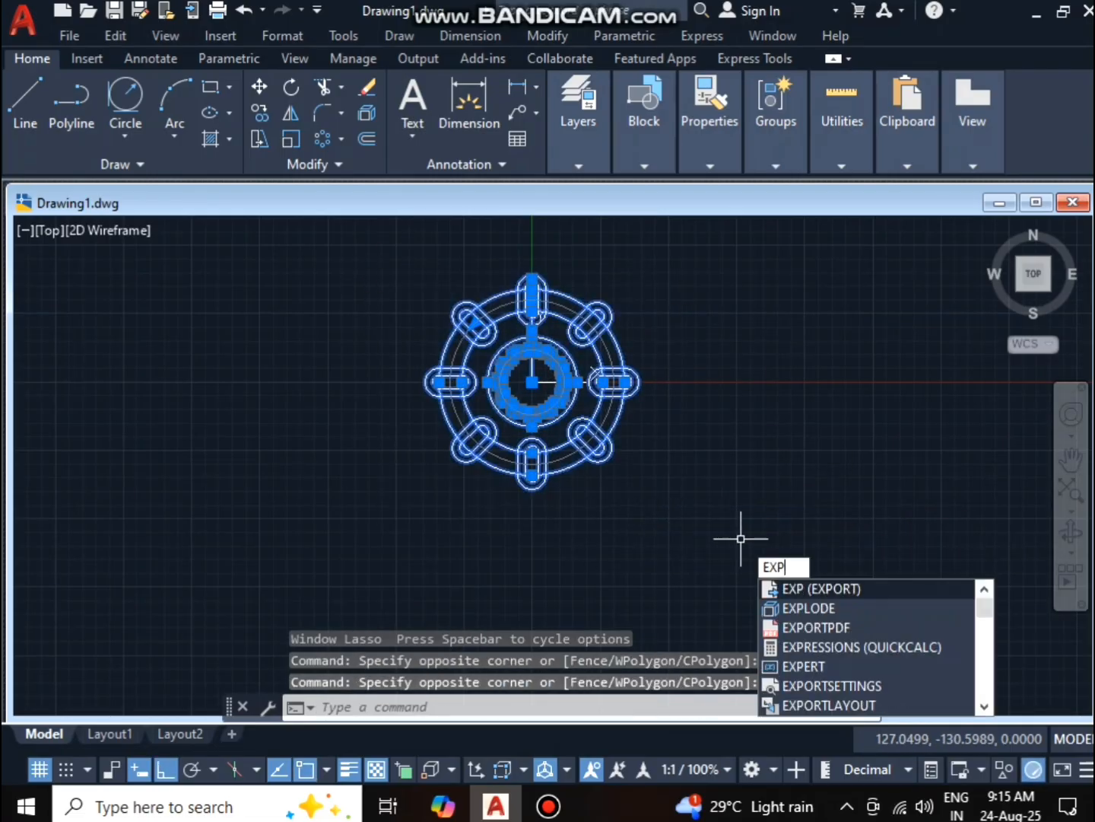
key(Return)
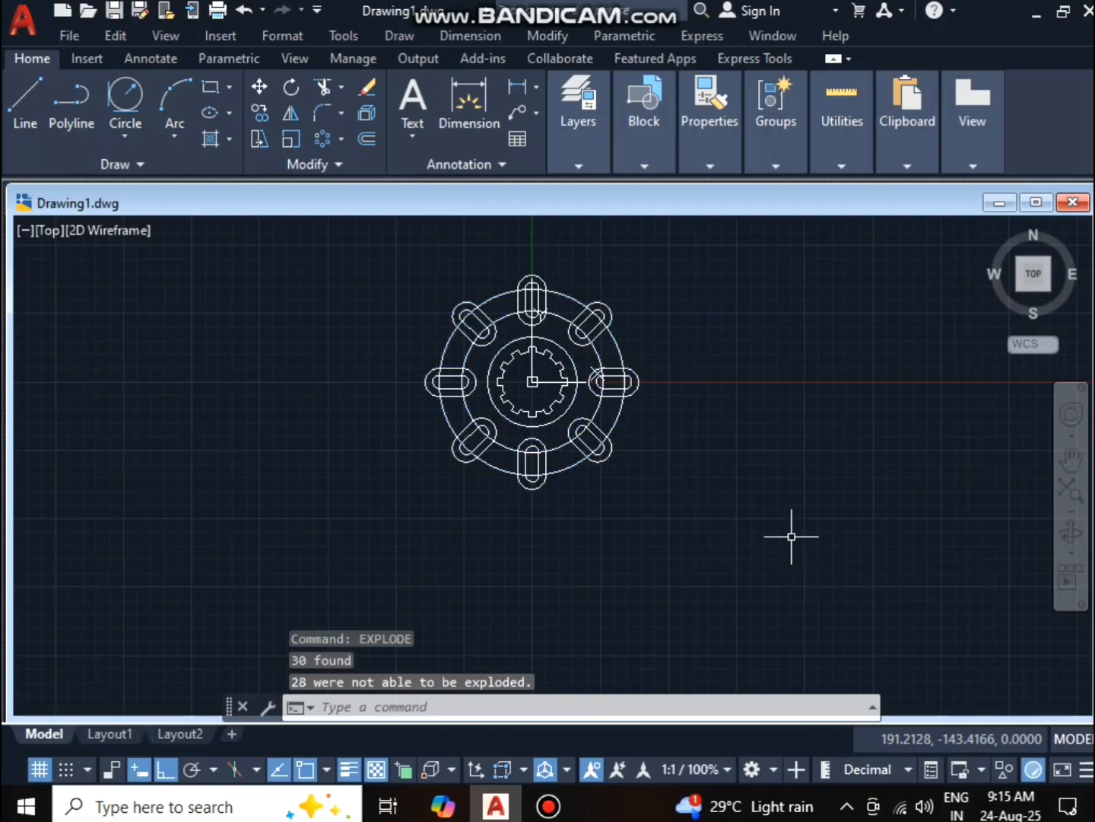
key(Return)
scroll(532, 310, up, 4)
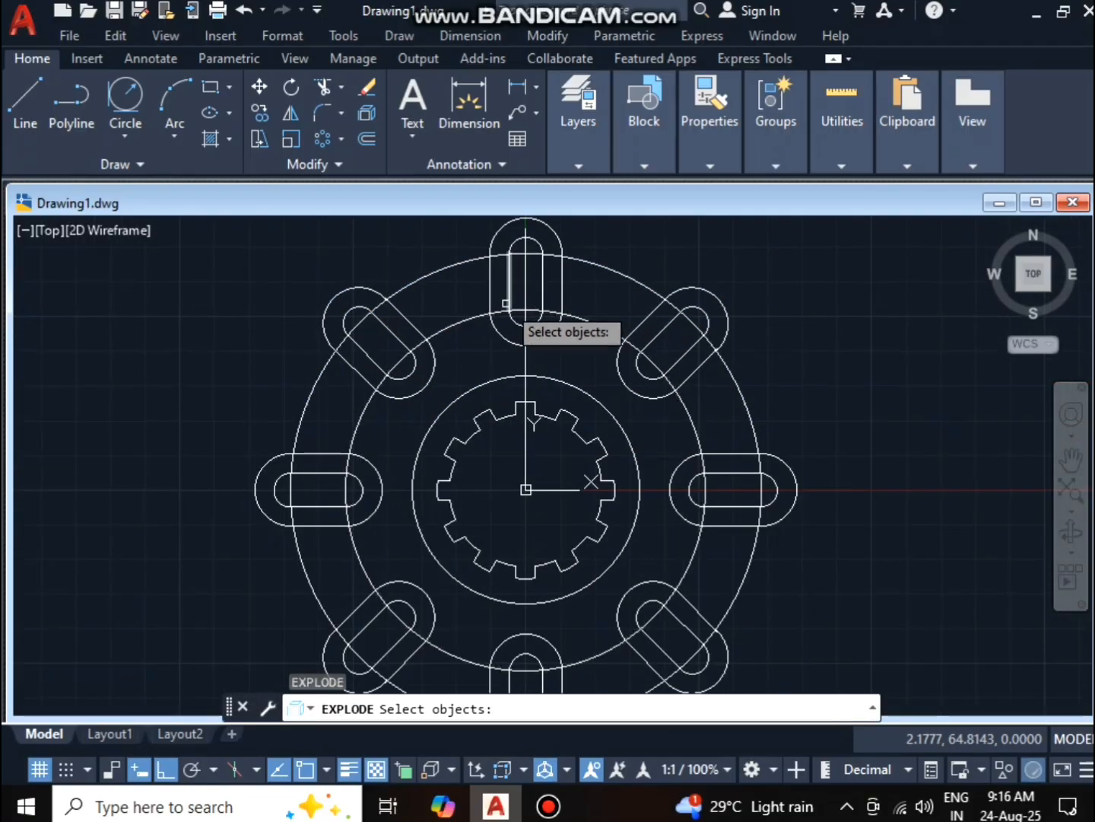
key(Escape)
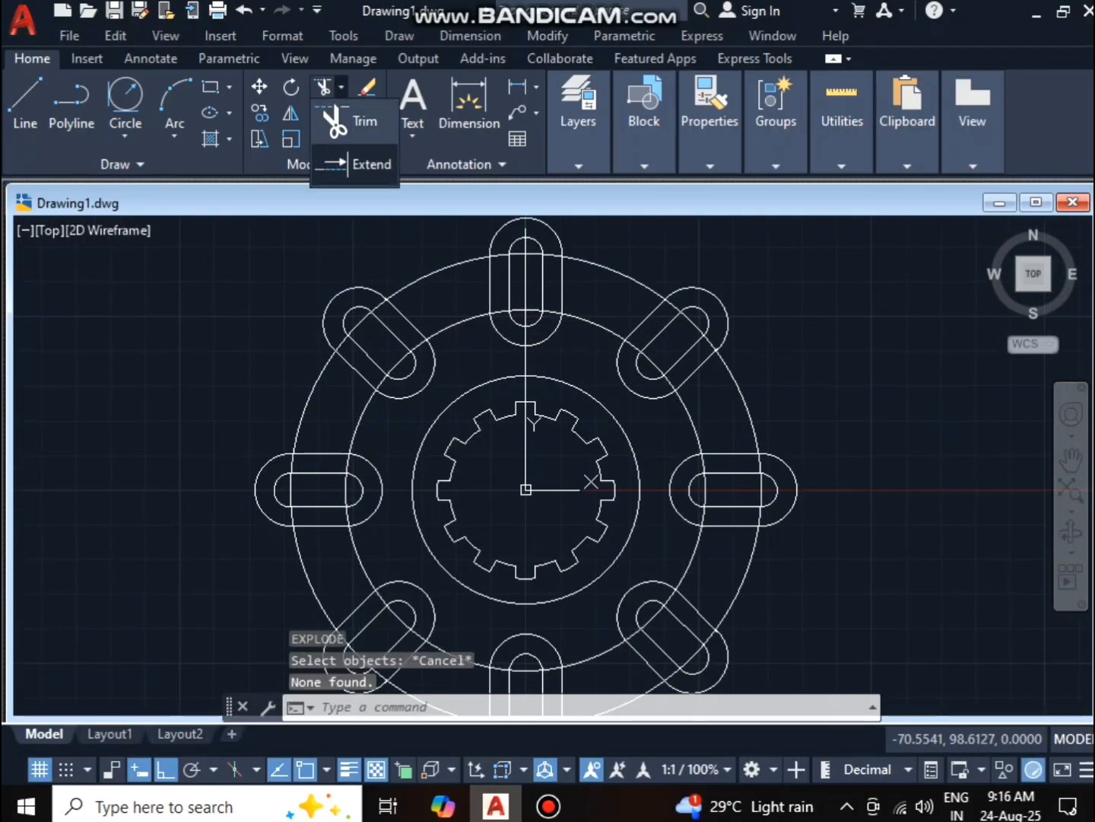
Extend the facing outer side lines of the top and upper-left lugs inward to the radius 41 circle
click(354, 164)
right_click(252, 258)
click(267, 275)
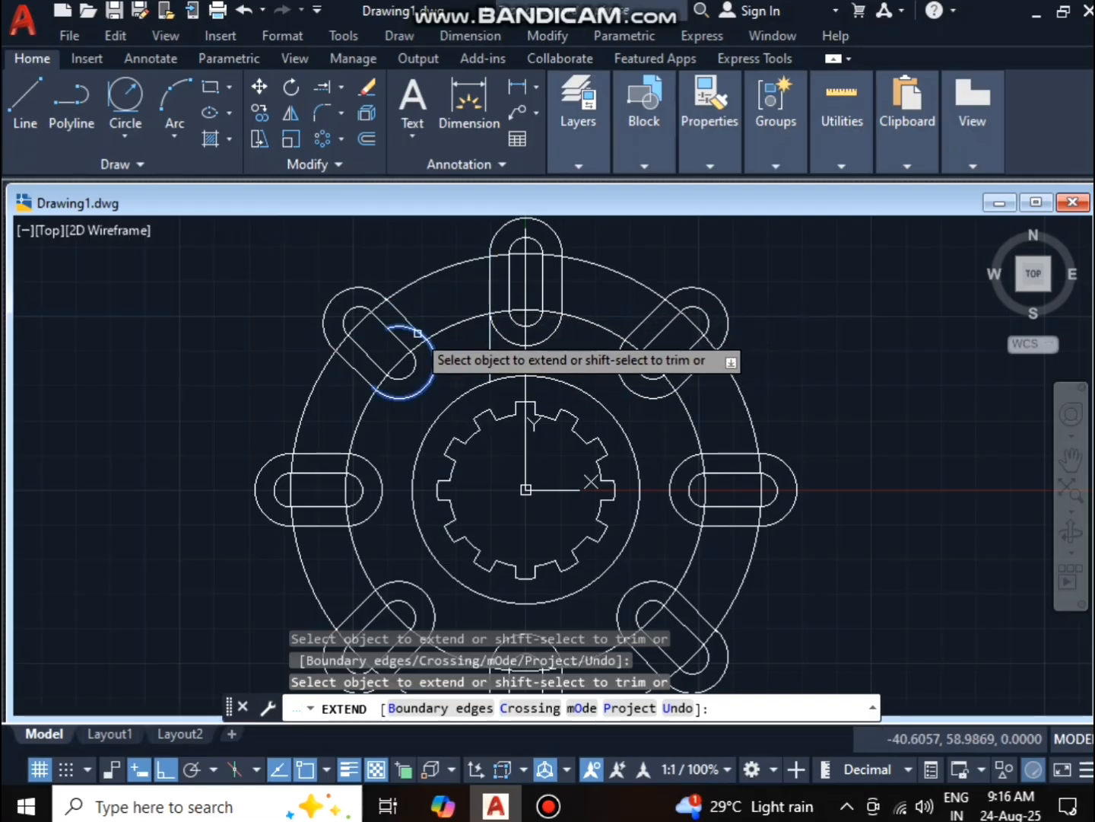
key(Escape)
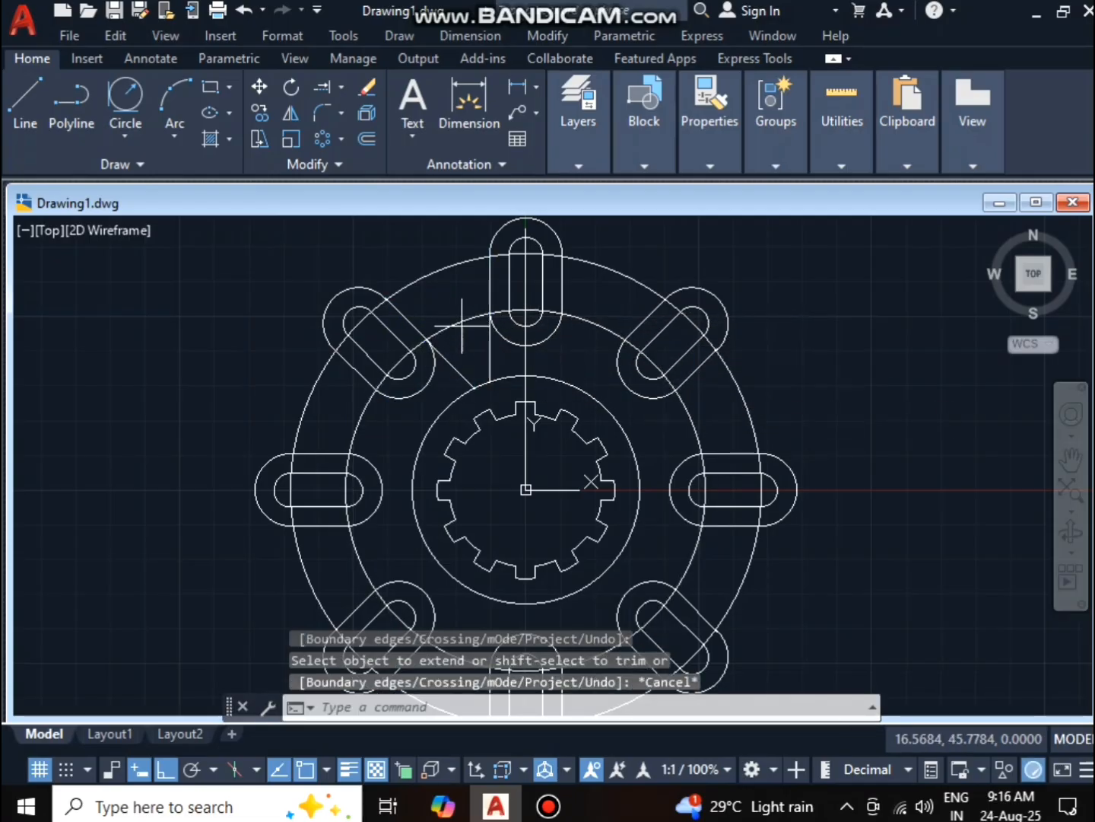
Delete the radius 65 circle passing through the inner ends of the lugs
click(458, 322)
click(582, 367)
key(Delete)
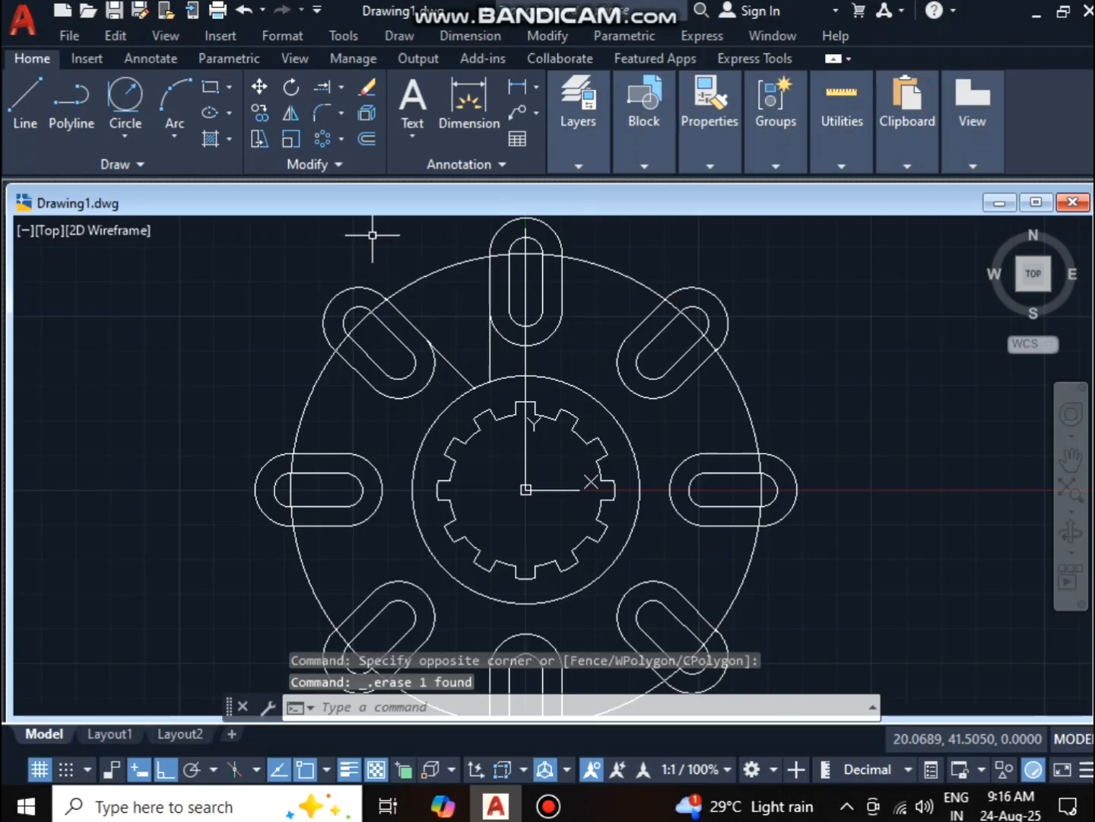
Draw a radius 12 circle tangent to the two extended side lines between the upper-left and top lugs
click(126, 97)
click(447, 359)
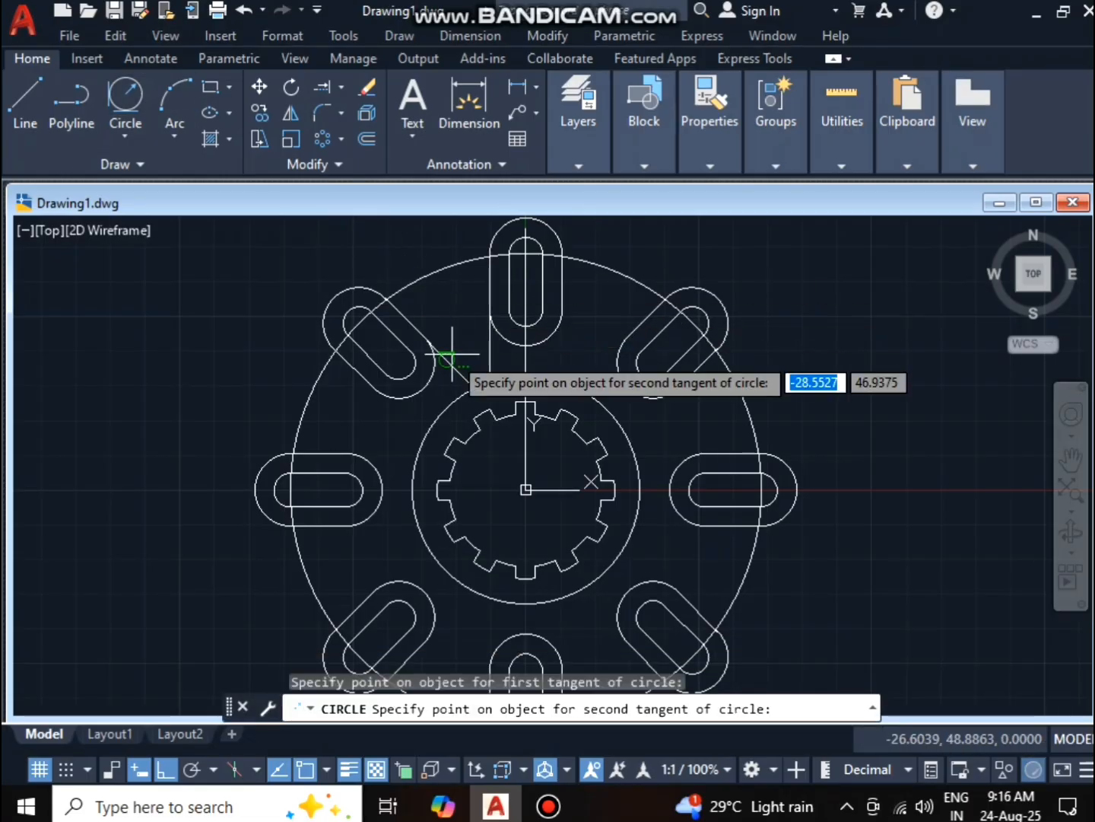
click(489, 337)
text(12)
key(Return)
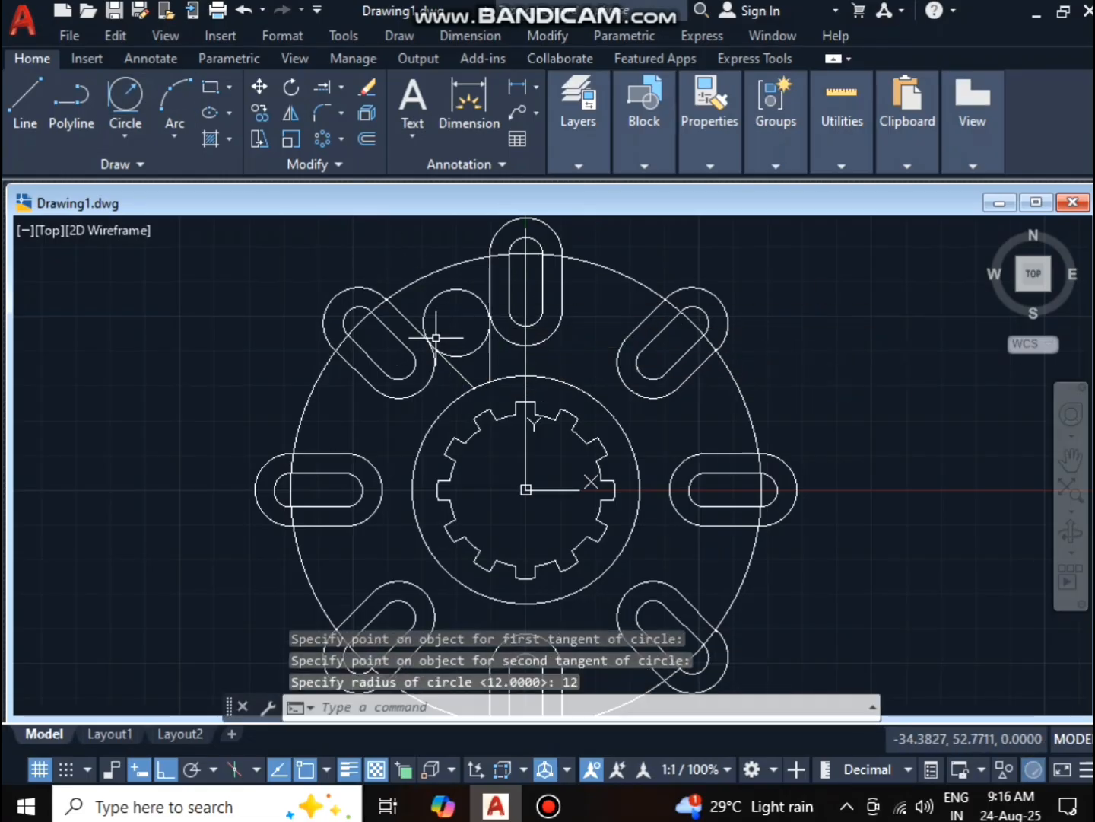
Trim the radius 12 circle and extended lines between the upper-left and top lugs, leaving only the lower tangent arc
key(Escape)
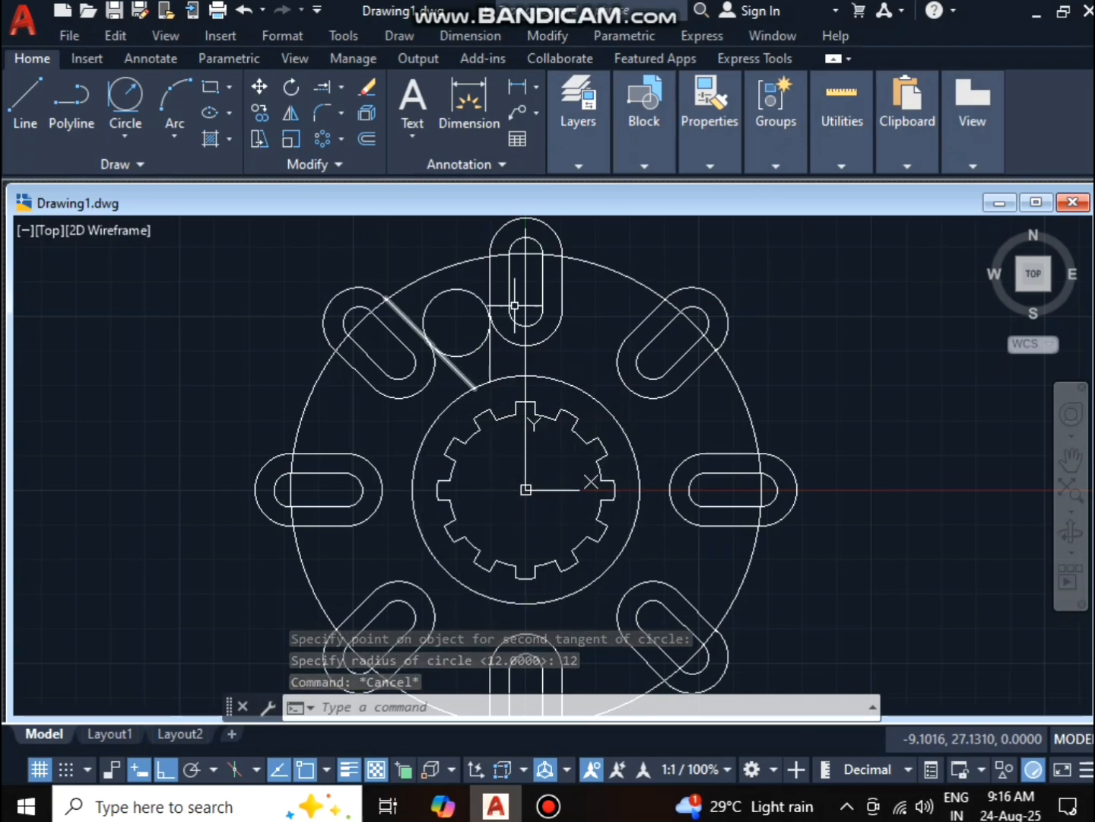
click(340, 86)
click(330, 117)
right_click(217, 299)
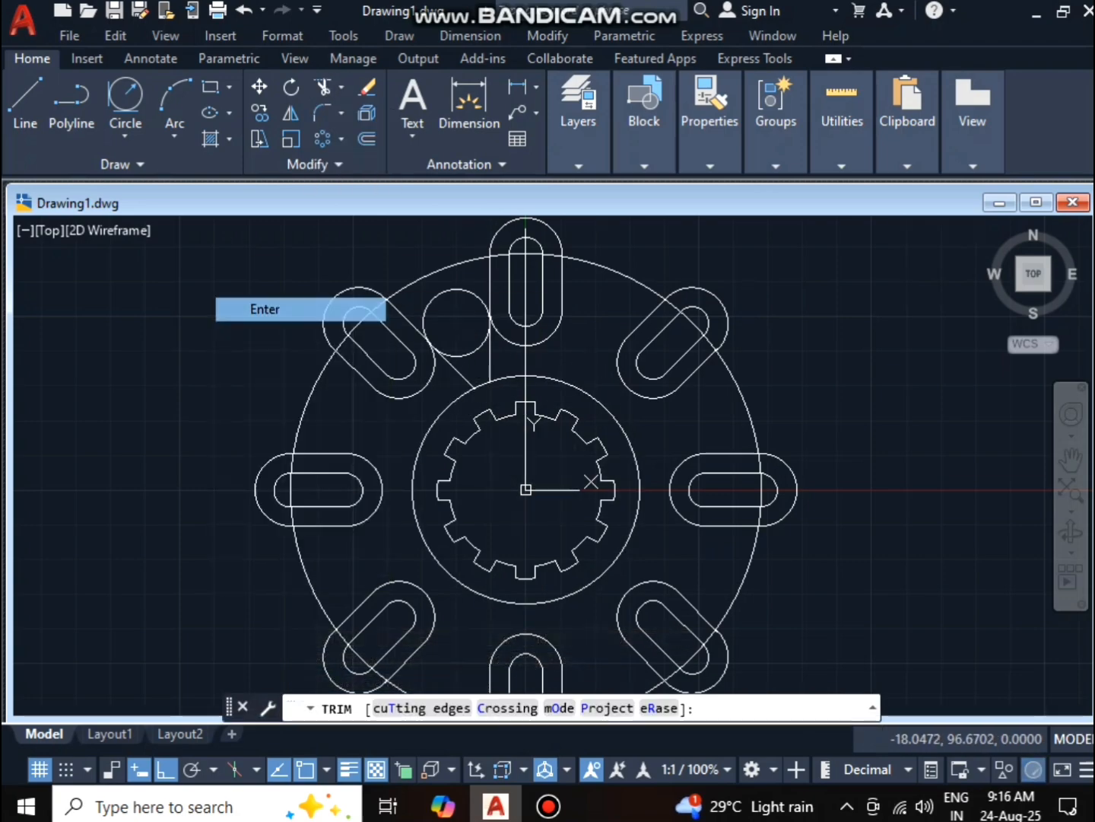
click(264, 309)
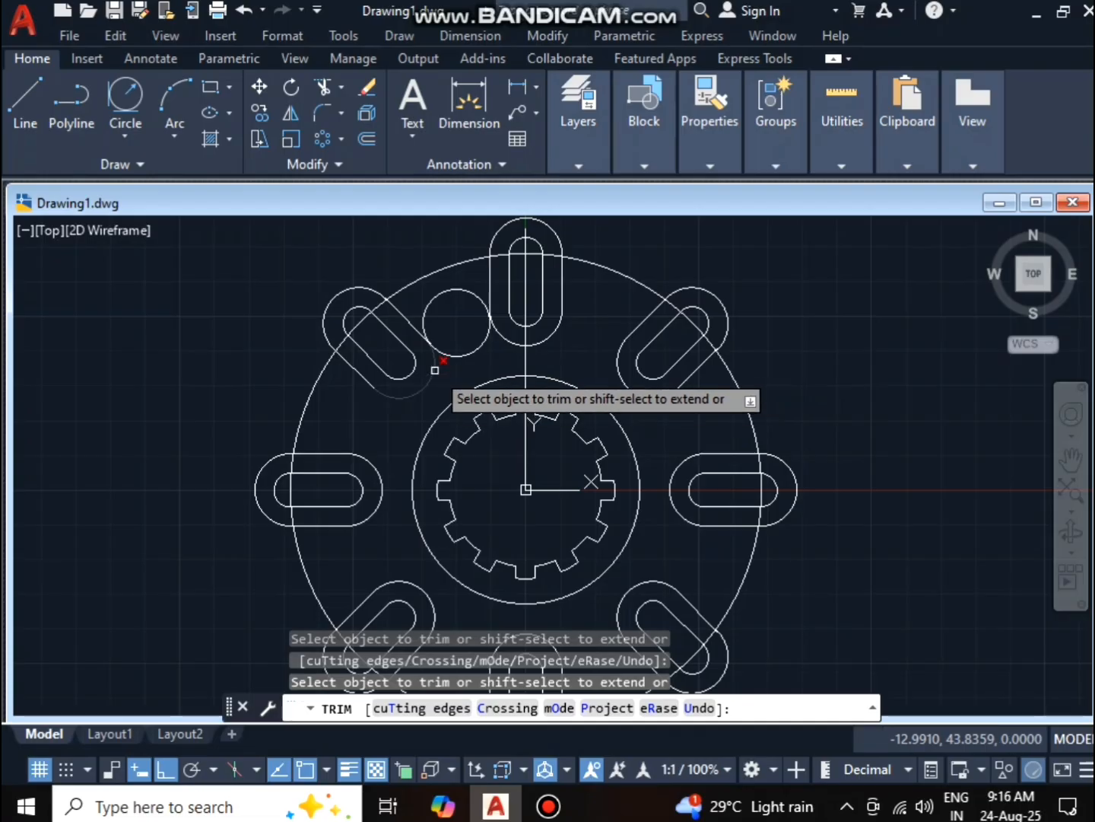
click(437, 303)
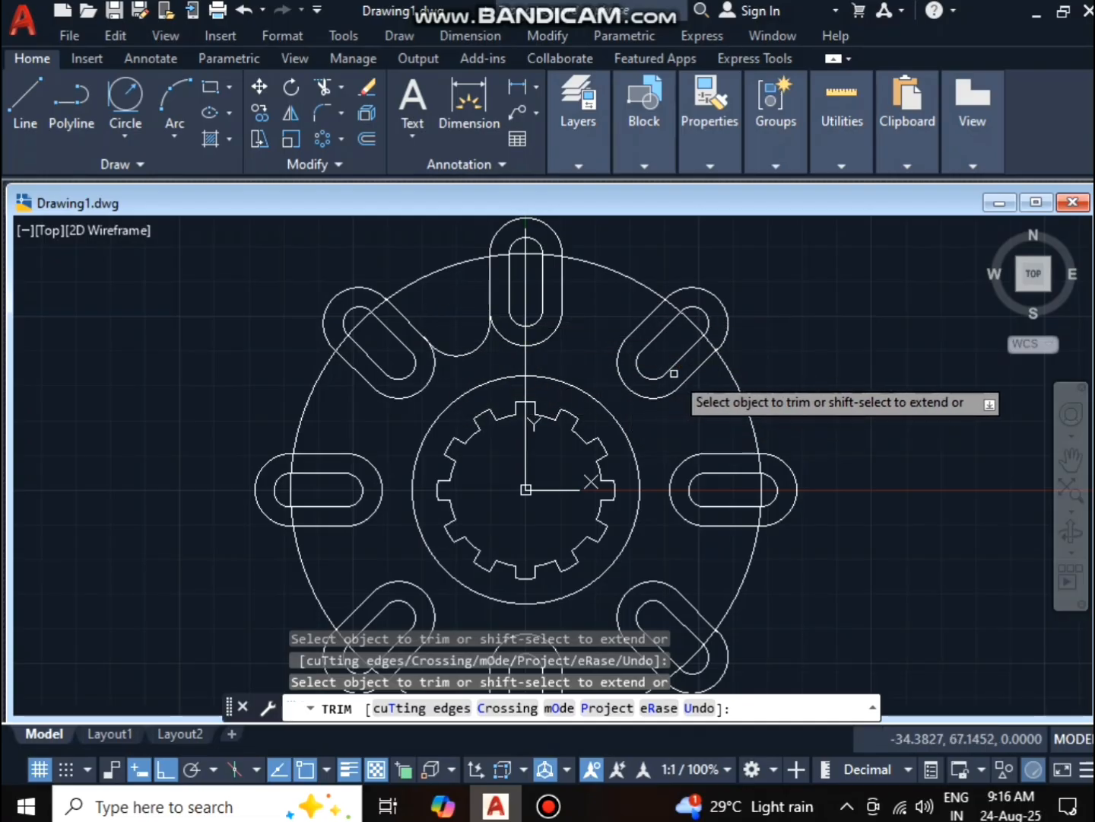
key(Escape)
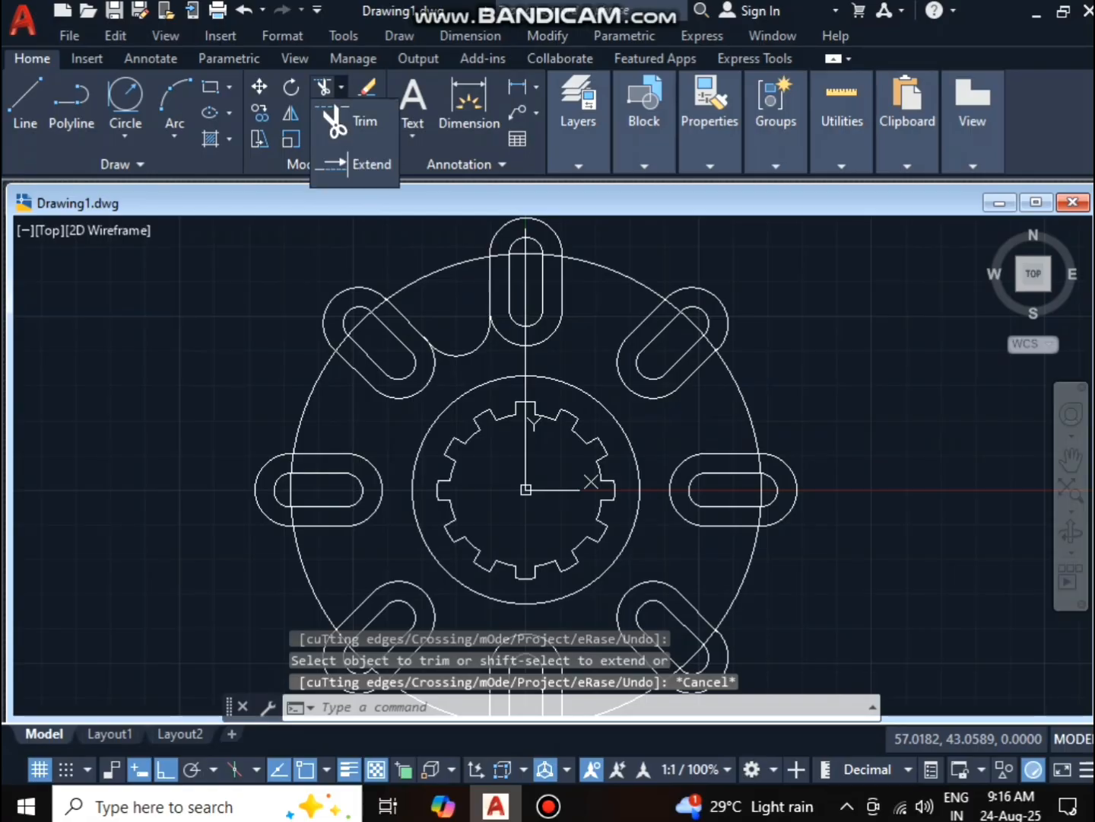
Extend the outer side lines of the top, upper-right, right and lower-right lugs inward to the radius 41 circle
click(365, 163)
right_click(228, 256)
click(277, 271)
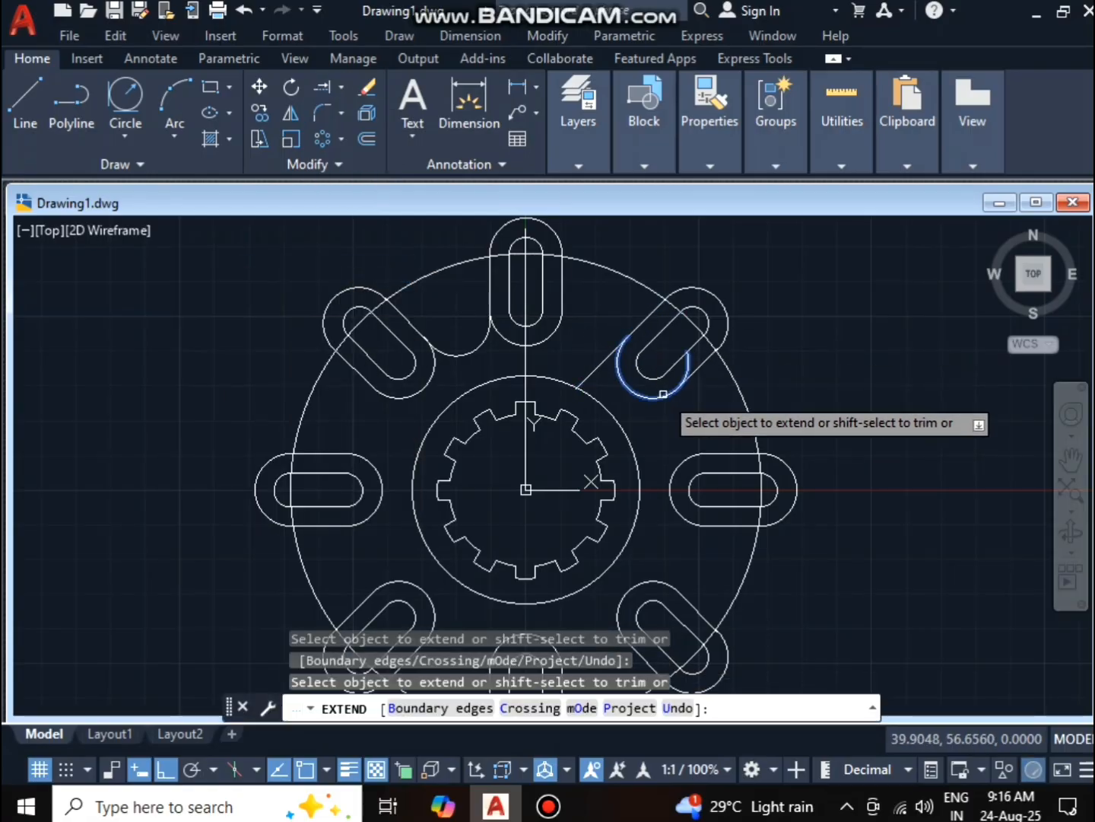
click(561, 329)
click(693, 449)
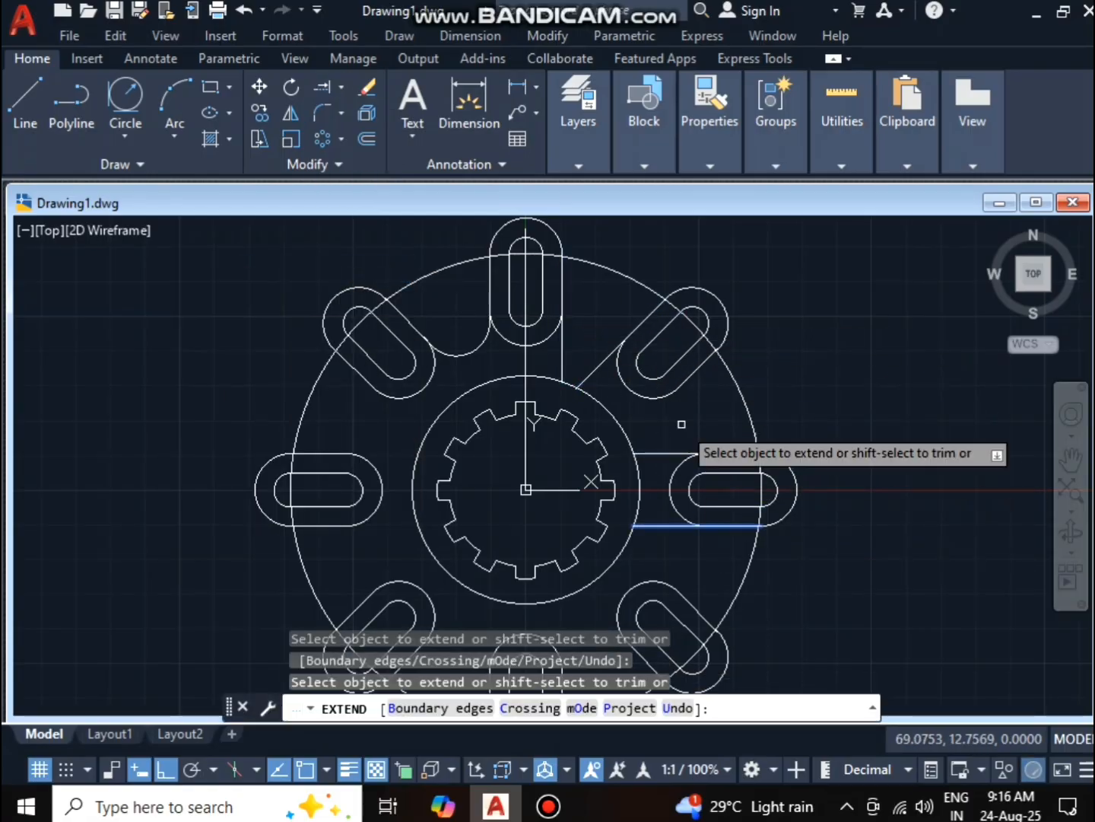
scroll(714, 533, up, 2)
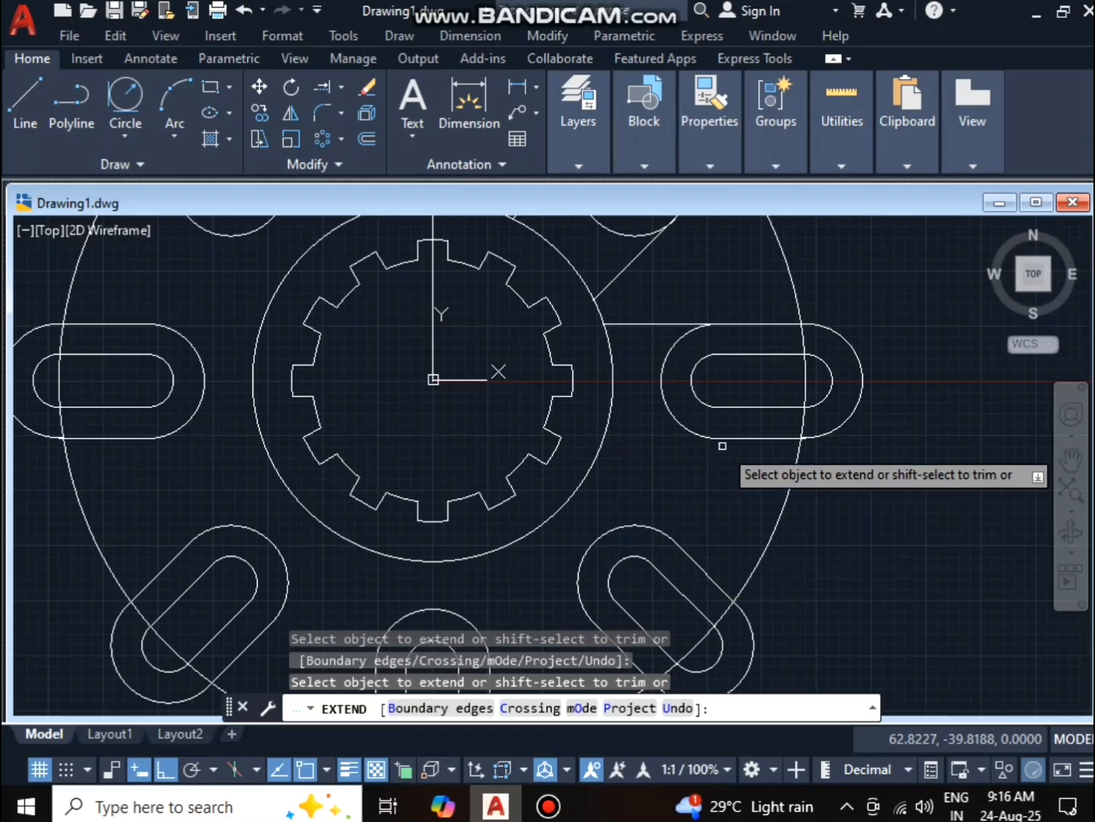
scroll(662, 536, down, 2)
scroll(683, 501, up, 2)
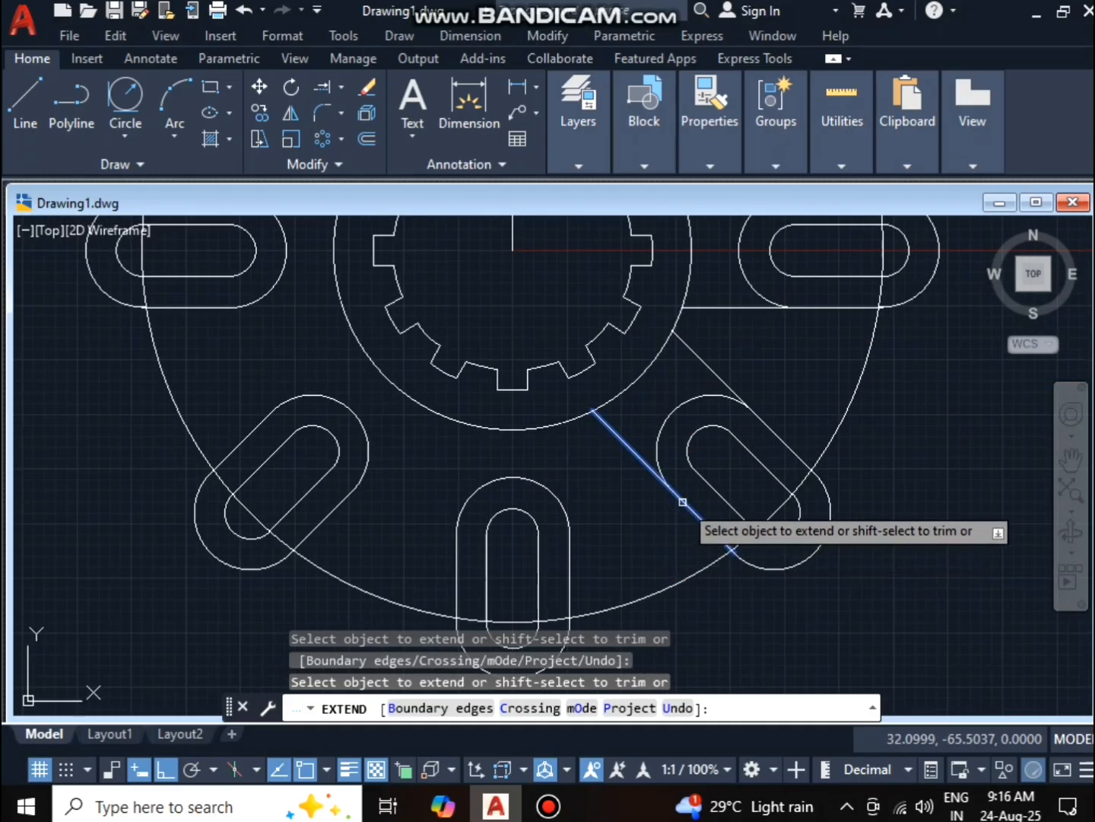
Extend the remaining outer side lines of the bottom, lower-left, left and upper-left lugs inward to the radius 41 circle
click(572, 537)
click(360, 493)
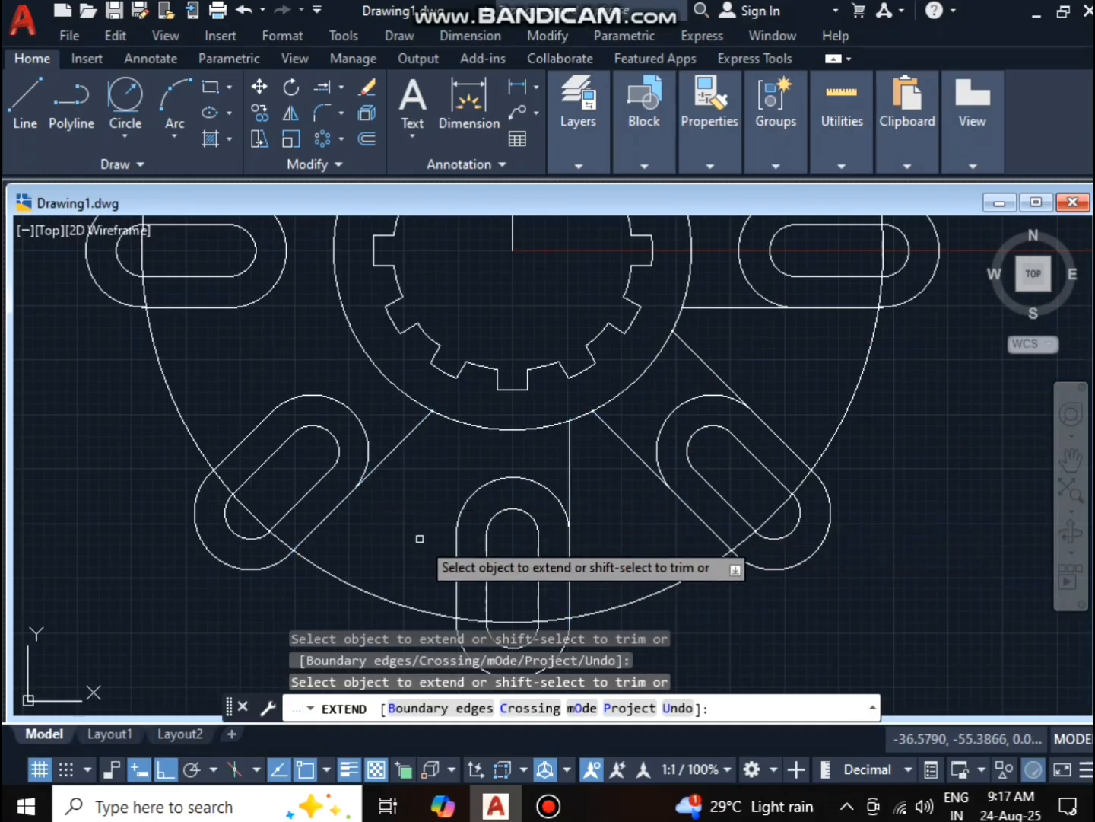
click(454, 566)
scroll(427, 484, down, 4)
scroll(356, 426, up, 4)
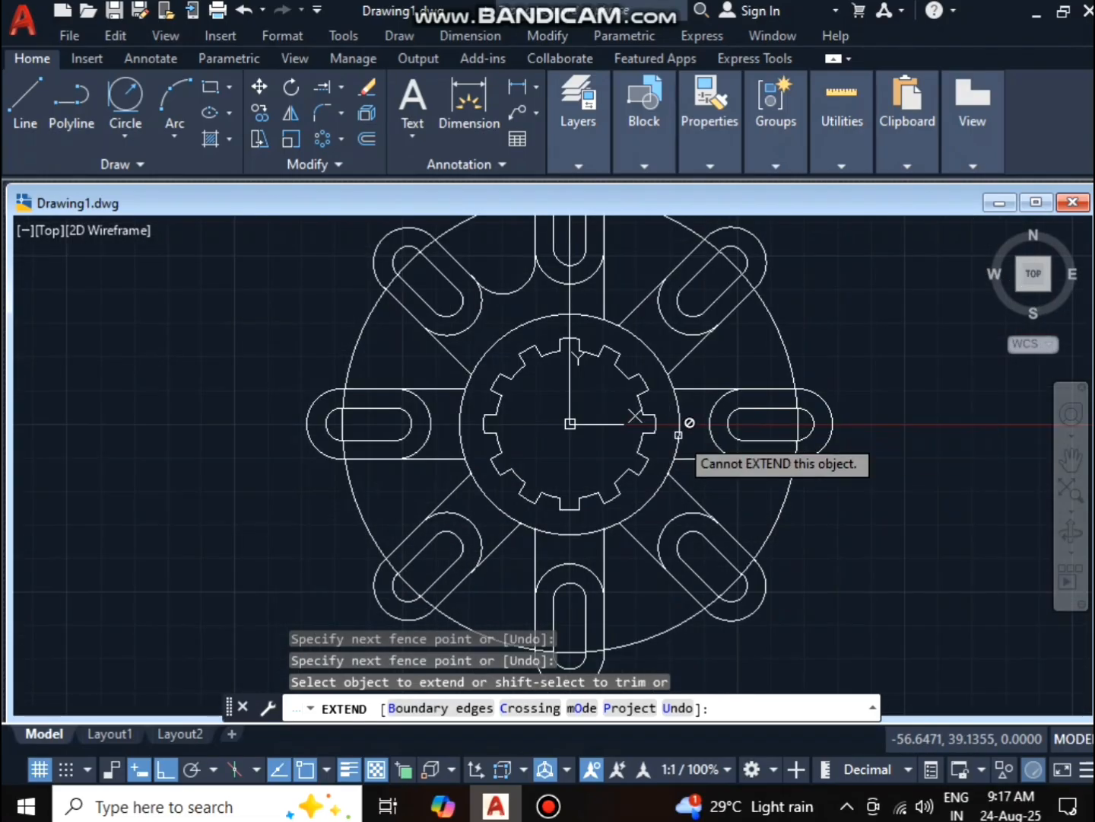
key(Escape)
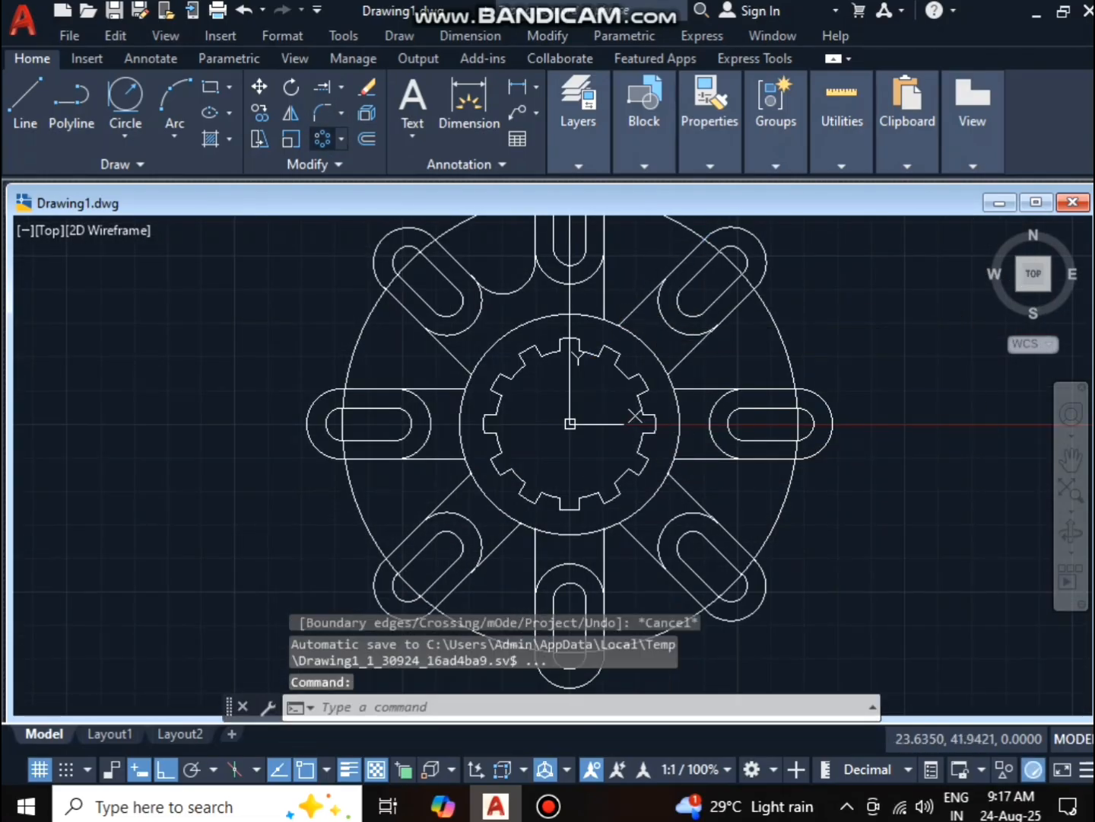
click(323, 138)
click(515, 291)
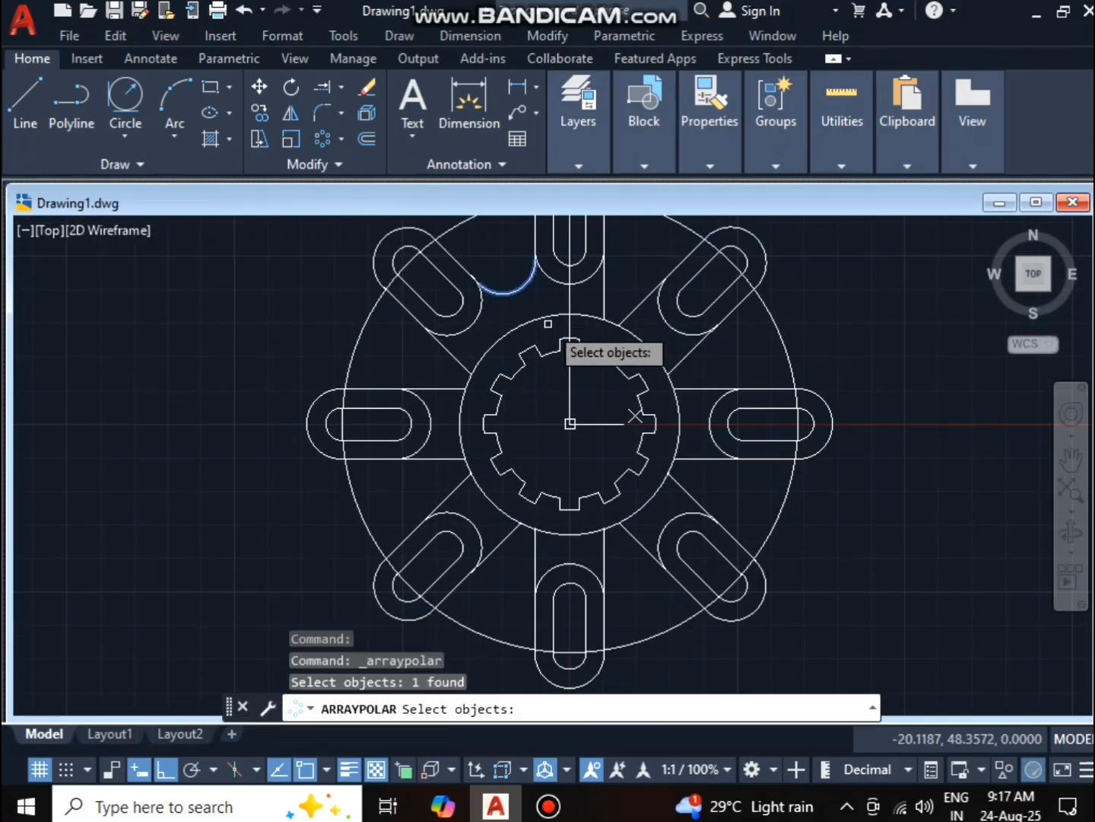
key(Return)
key(Escape)
key(Escape)
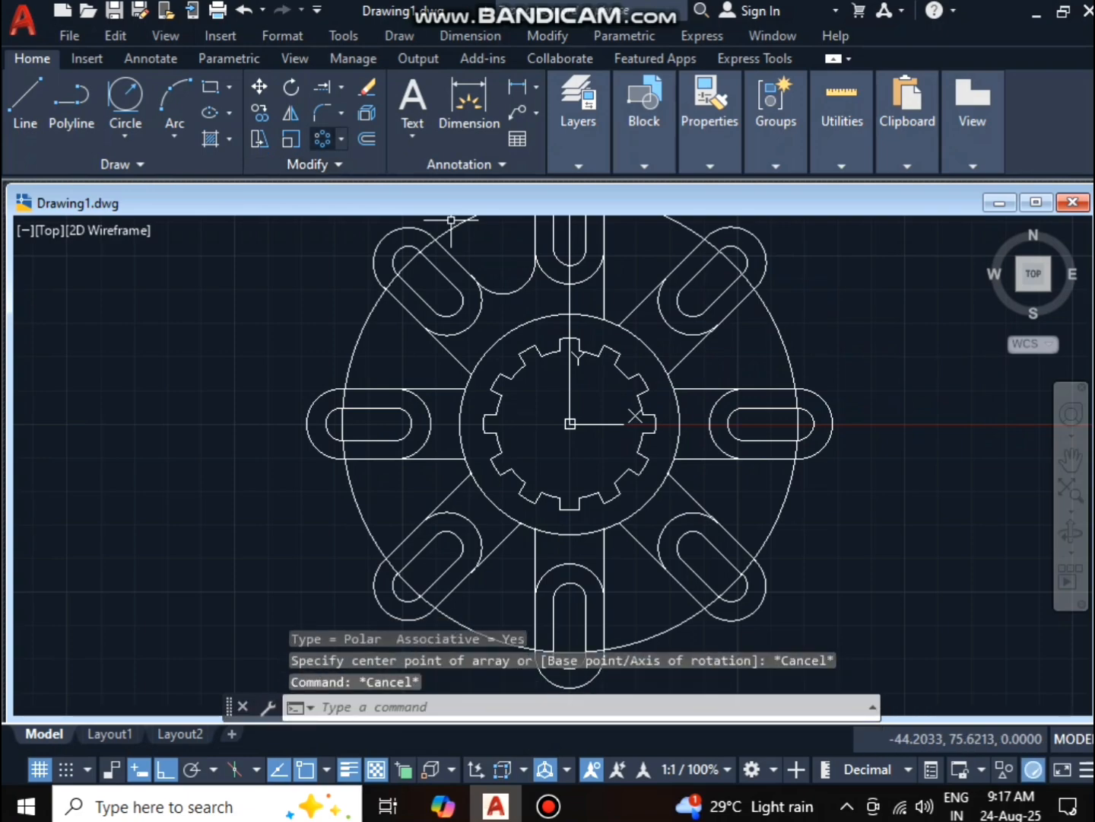
Polar-array the radius 12 arc around the central profile's center with 8 items
key(Return)
click(505, 293)
key(Return)
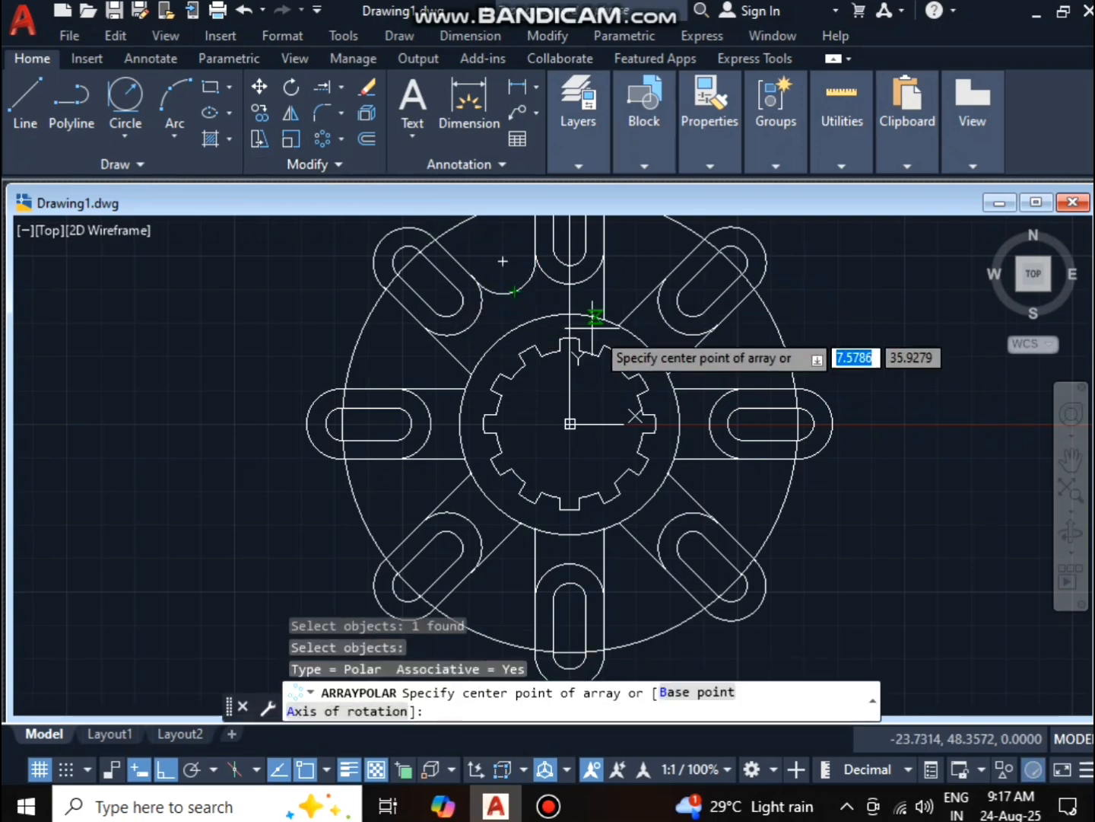
click(570, 423)
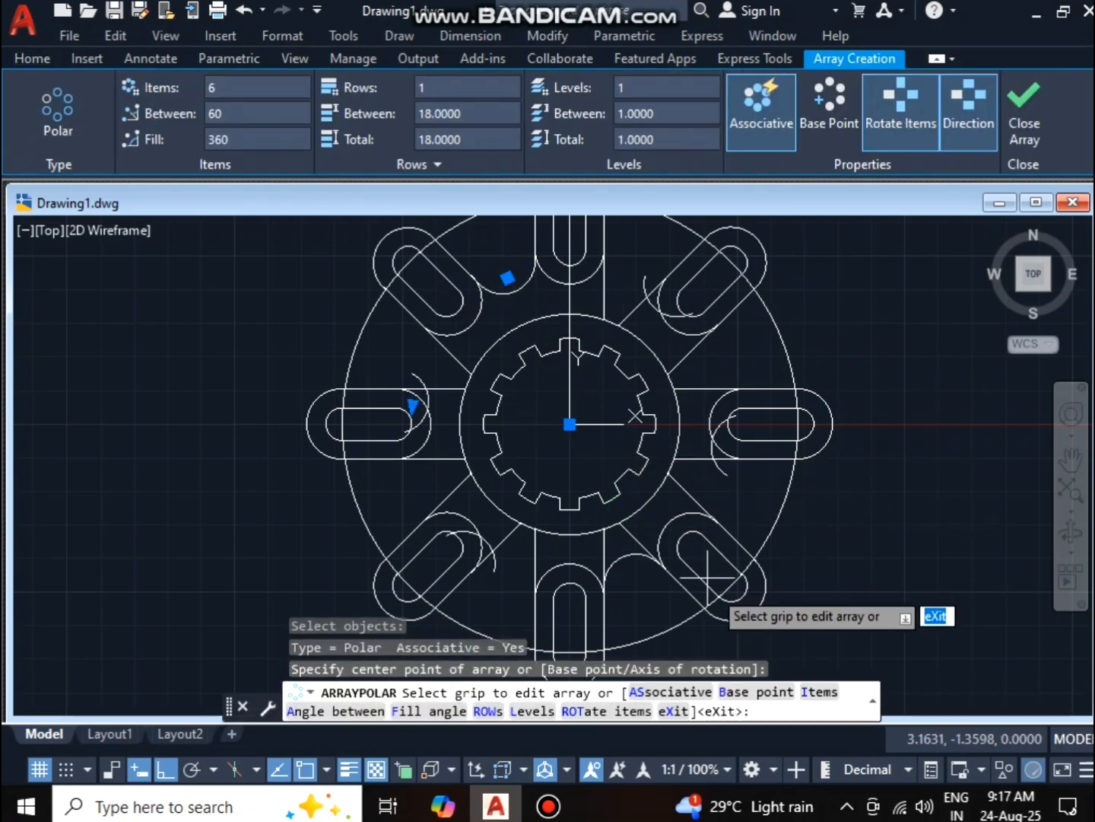
text(I)
key(Return)
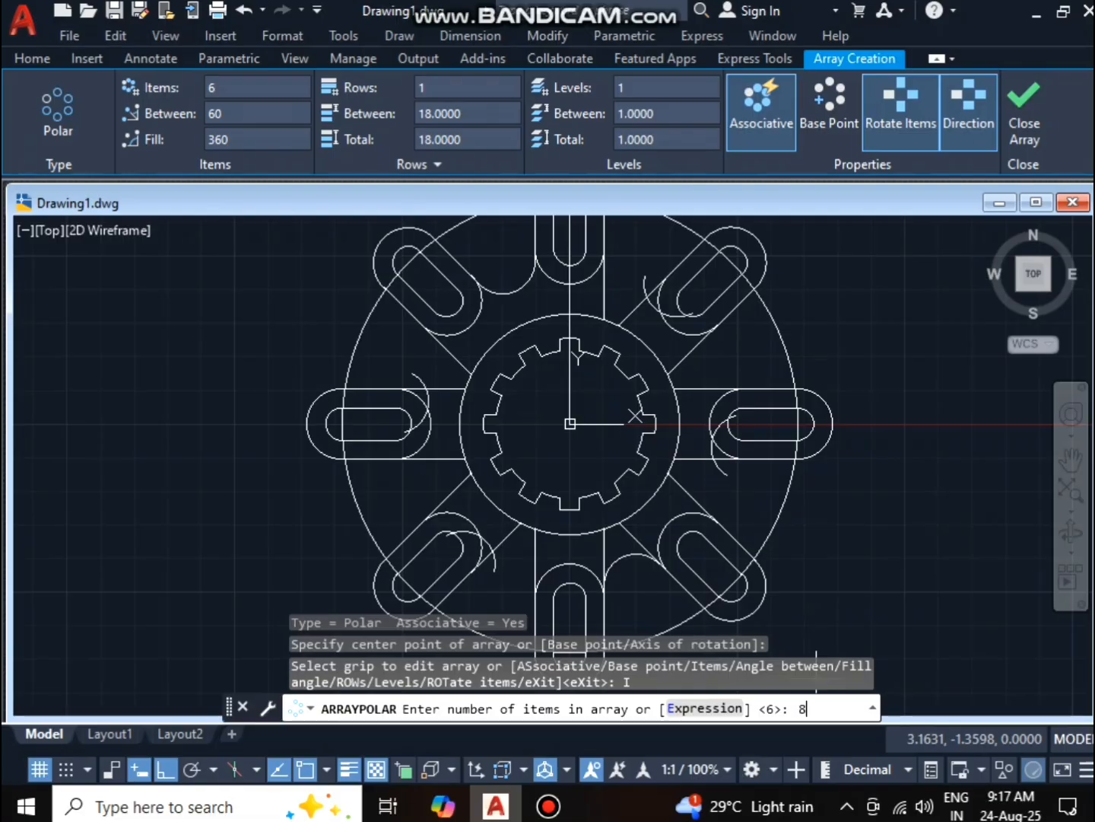
key(Return)
key(Escape)
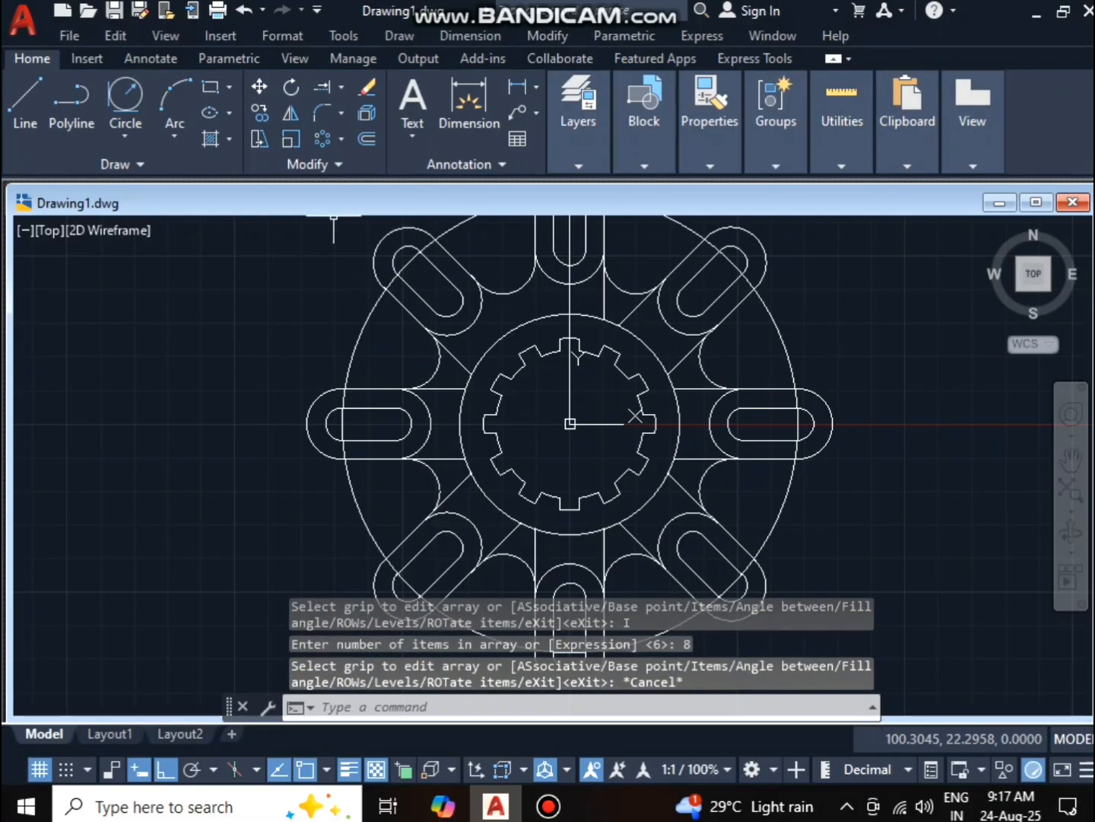
Trim the extended lines and inner end arcs inside the radius 12 arcs around the upper-right lug and the right lug's upper side
click(355, 122)
right_click(289, 290)
click(291, 296)
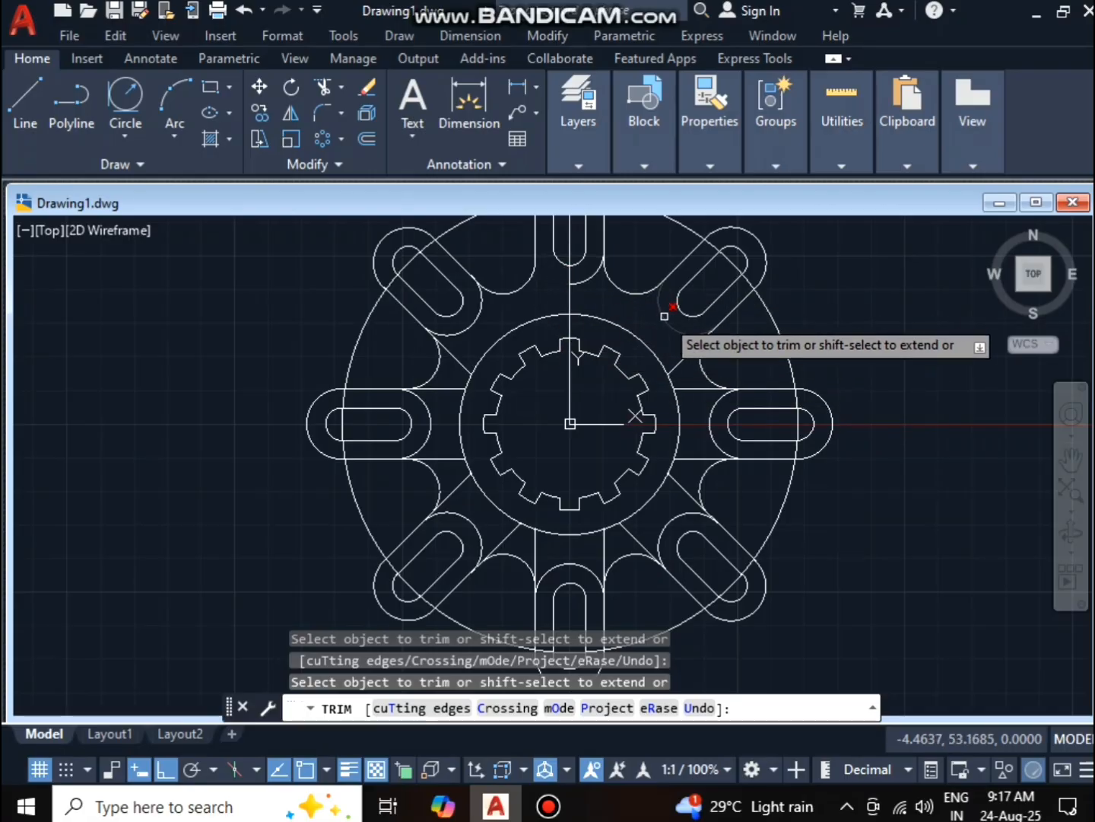
click(687, 365)
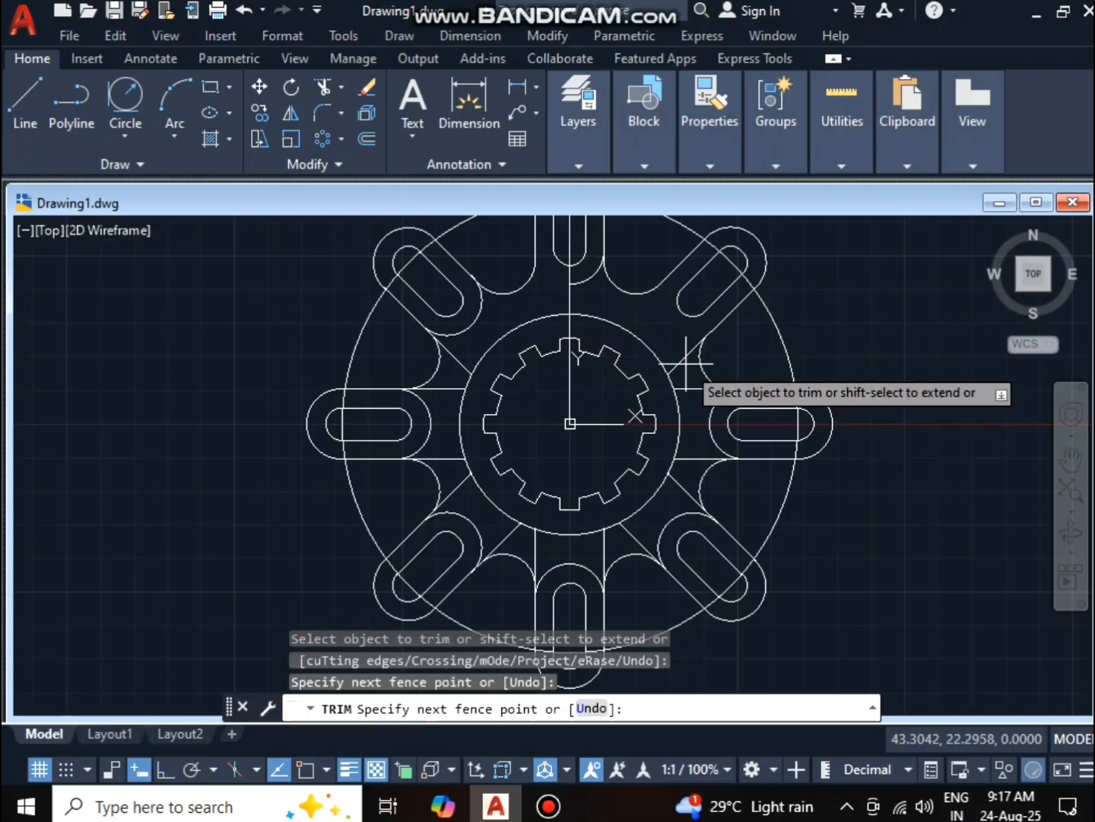
click(673, 358)
click(691, 389)
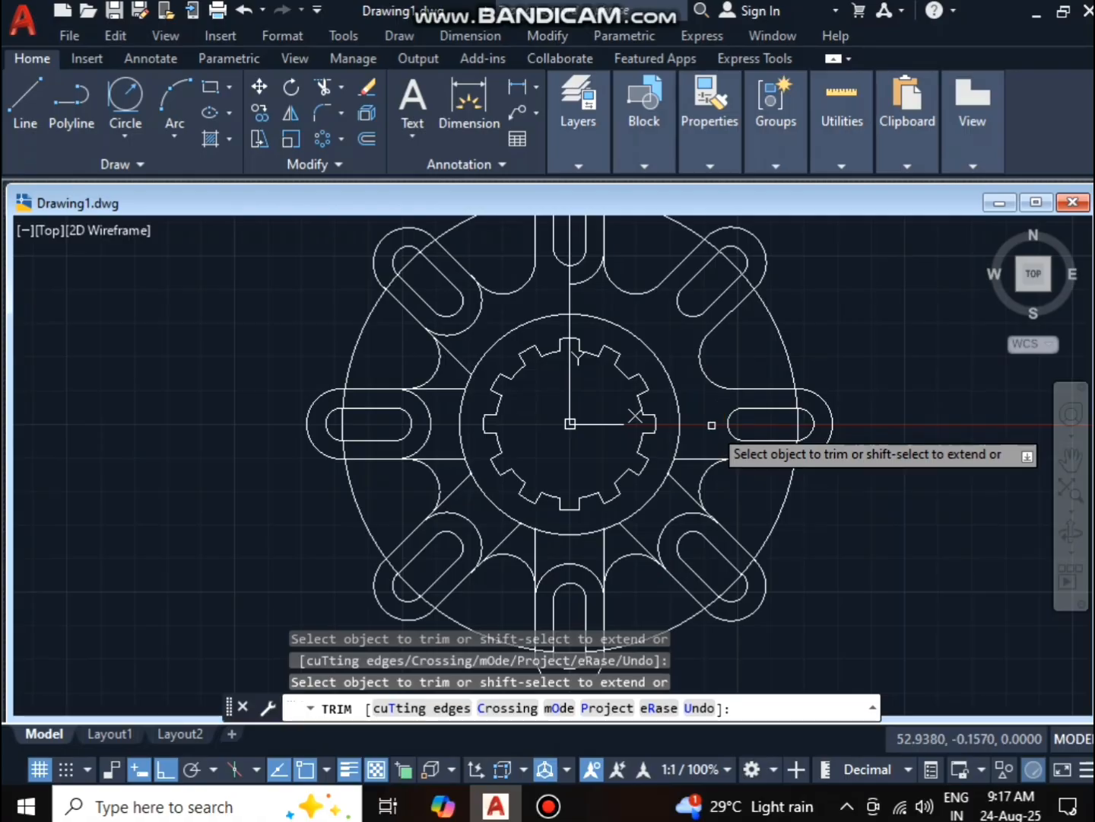
scroll(730, 434, down, 2)
click(726, 457)
scroll(715, 441, up, 2)
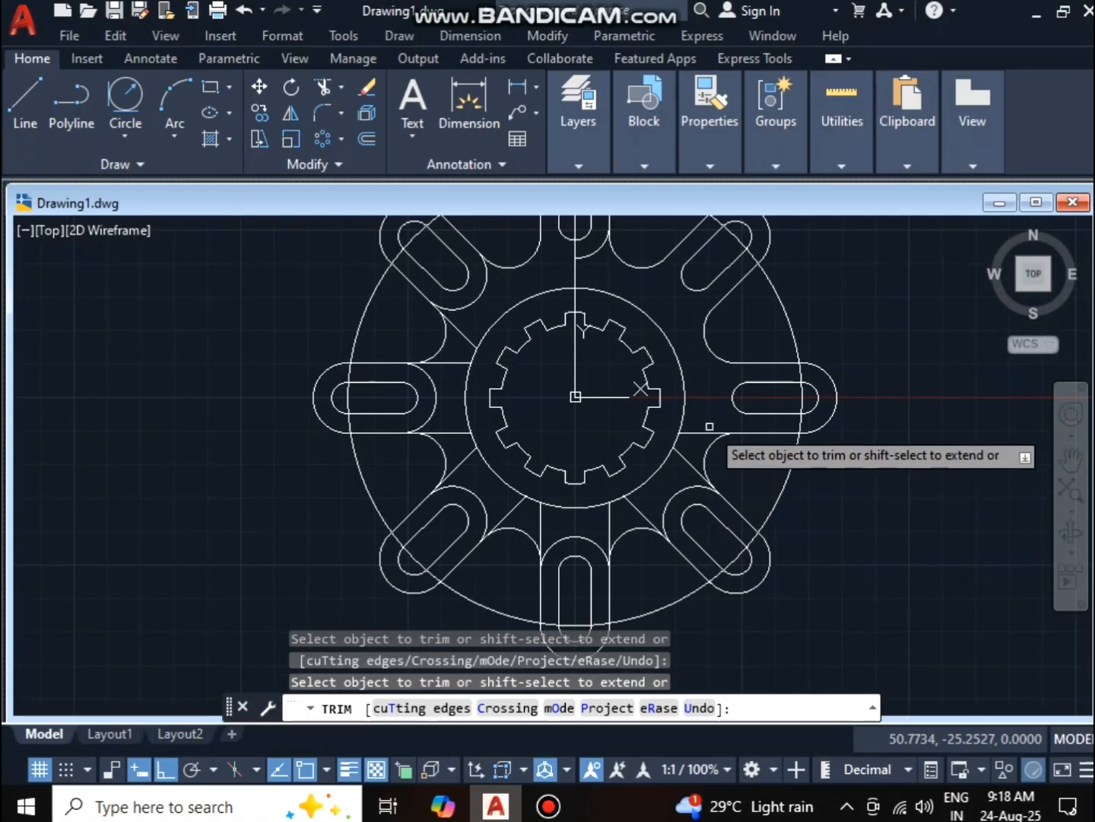
Trim the extended lines and inner end arcs from the right lug's lower side through the lower-right and bottom lugs
click(709, 426)
click(691, 461)
click(709, 423)
click(684, 465)
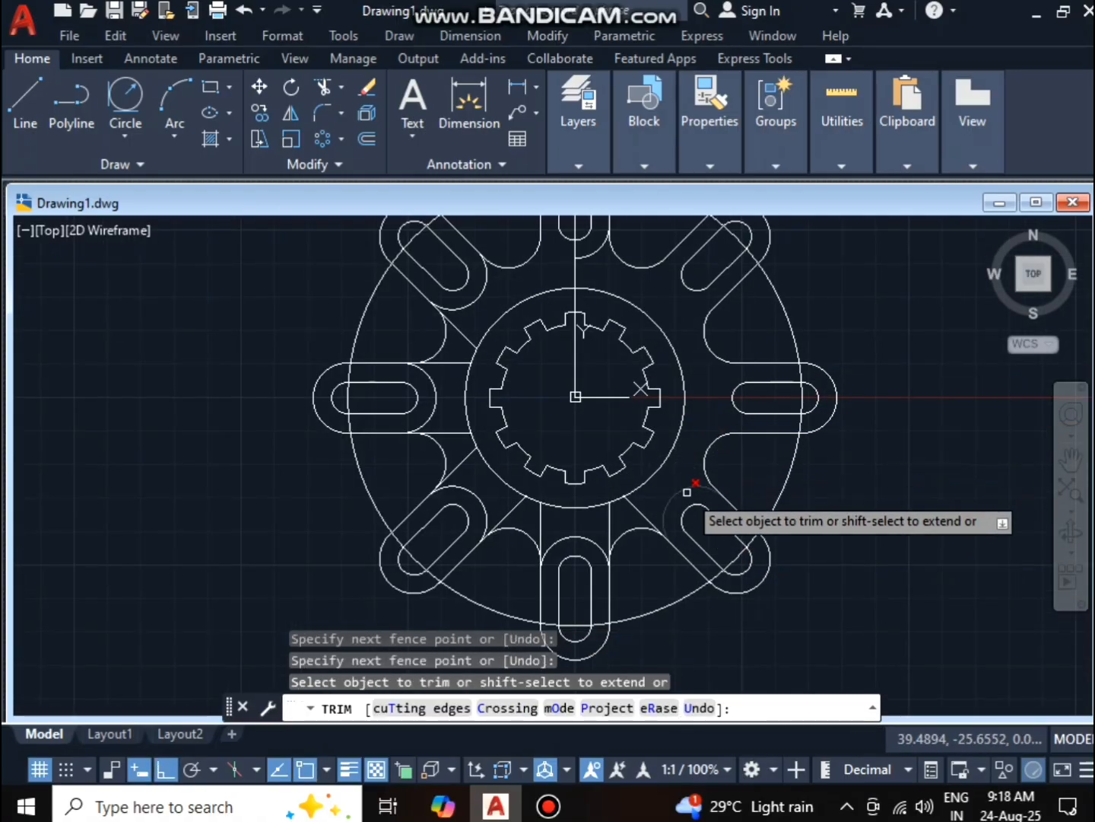
click(688, 492)
click(653, 501)
click(601, 519)
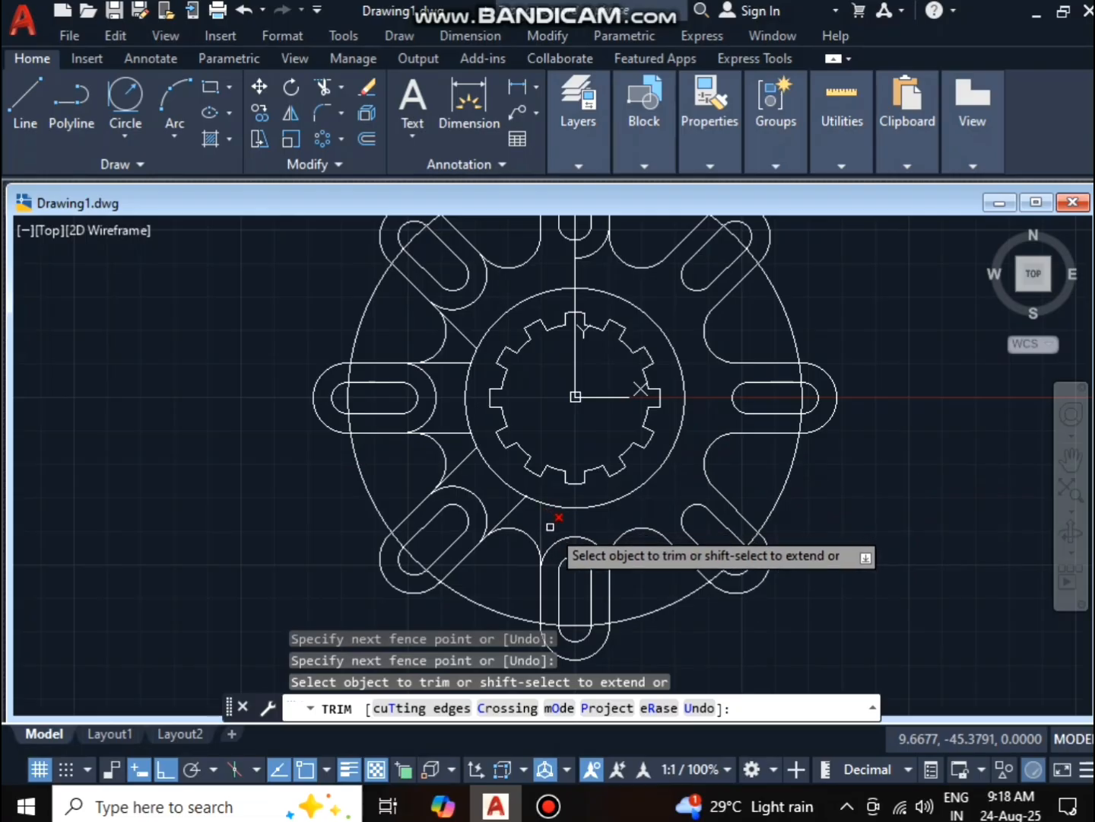
click(550, 526)
click(496, 505)
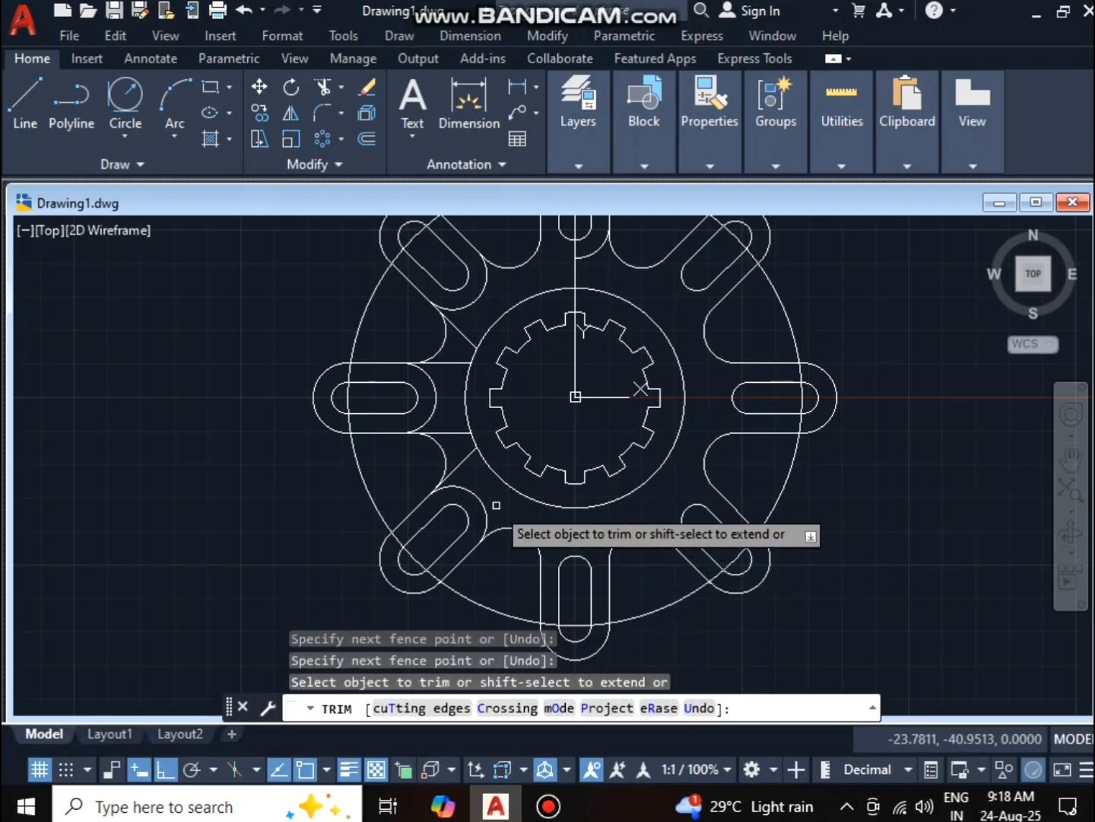
Trim the remaining extended lines and inner end arcs at the lower-left, left, upper-left and top lugs
click(485, 503)
click(465, 459)
click(457, 431)
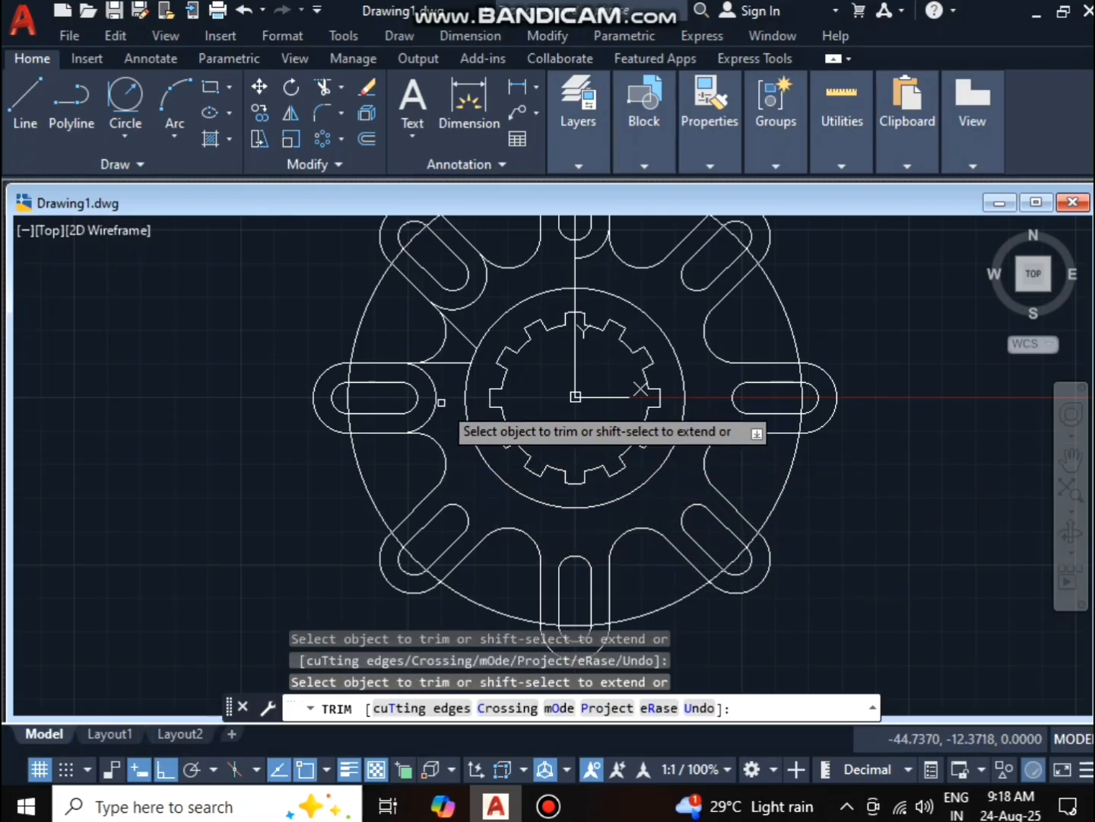
click(438, 401)
click(454, 363)
click(463, 337)
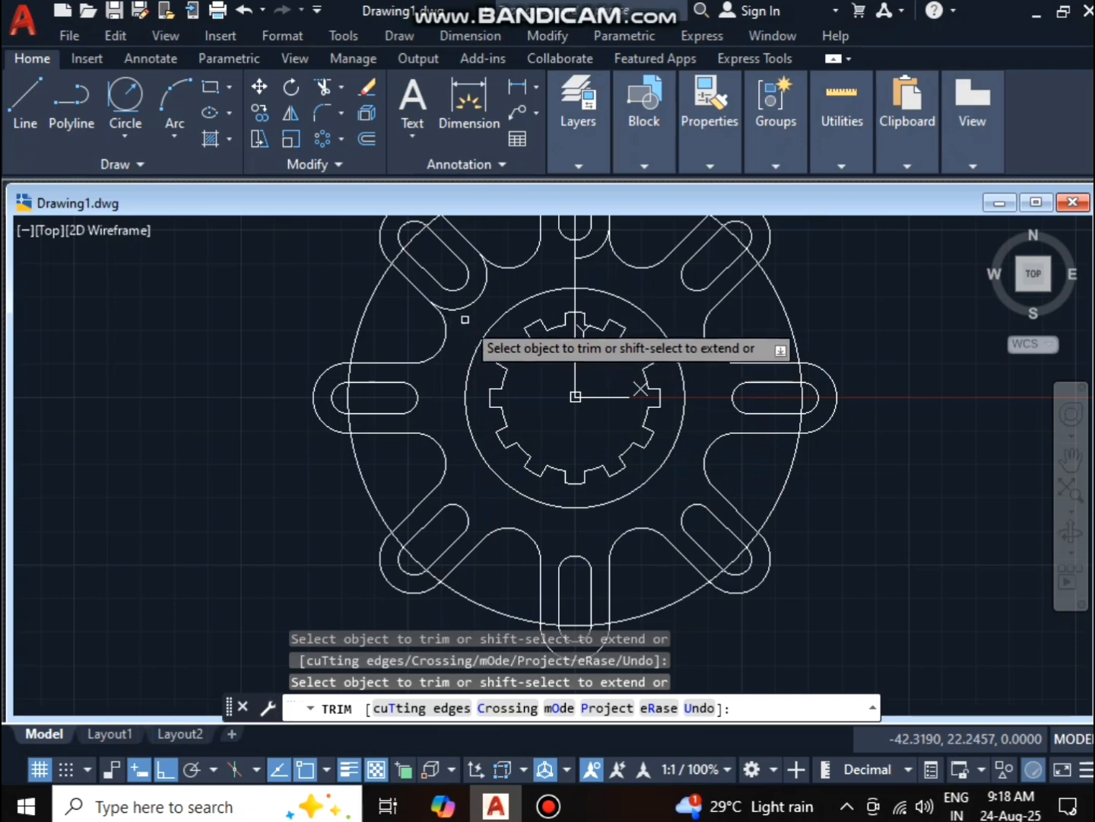
click(467, 305)
scroll(566, 313, down, 2)
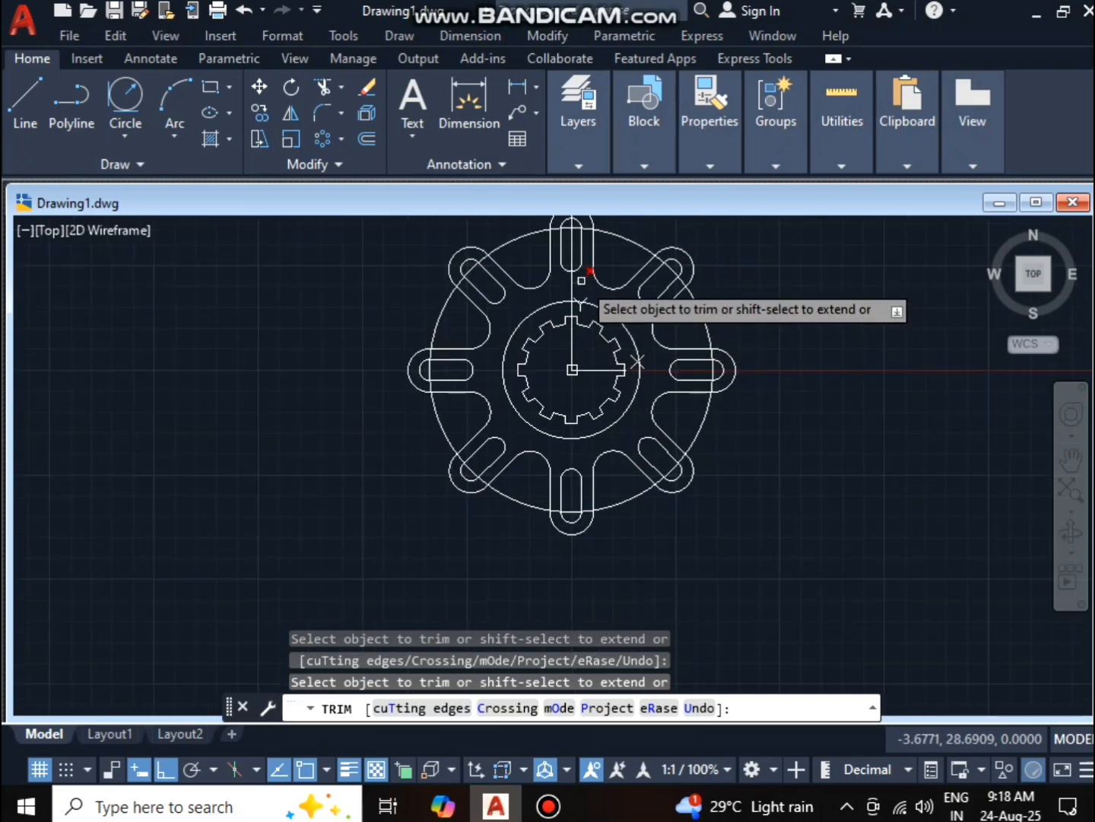
scroll(570, 404, down, 2)
scroll(589, 312, up, 2)
key(Escape)
Delete the large construction circle passing through the outer ends of the slots
click(640, 306)
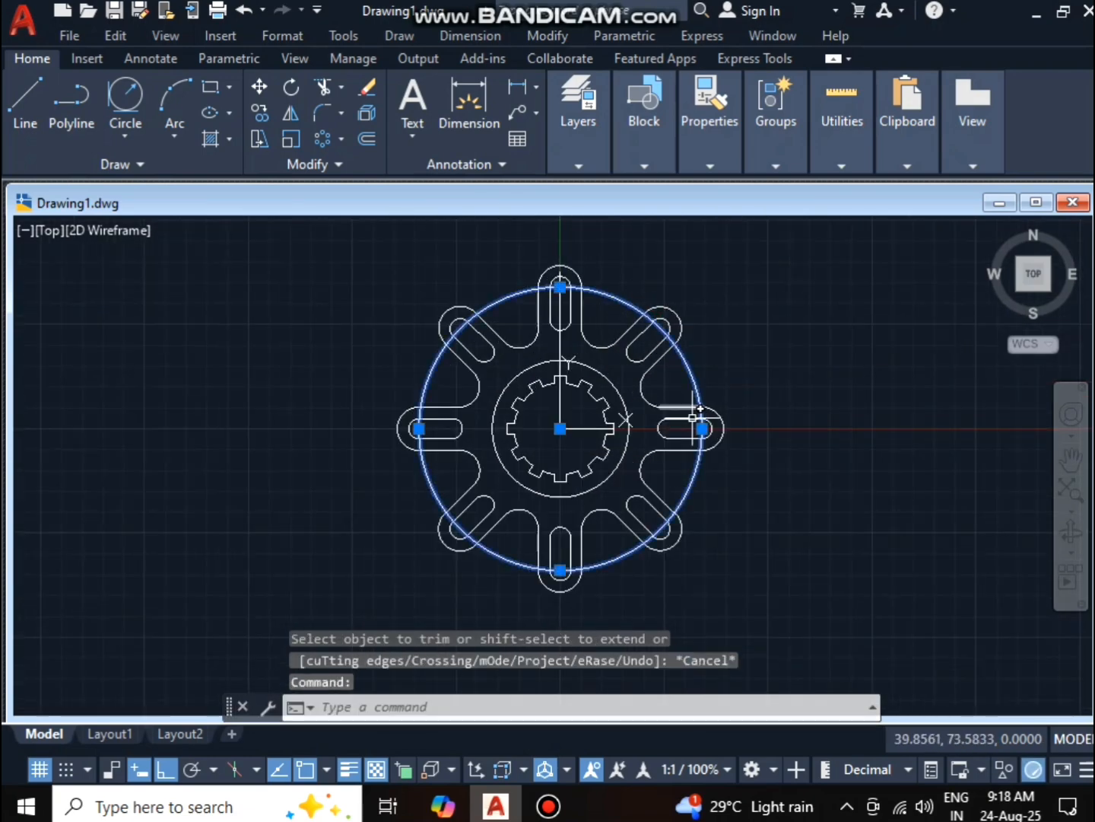
key(Delete)
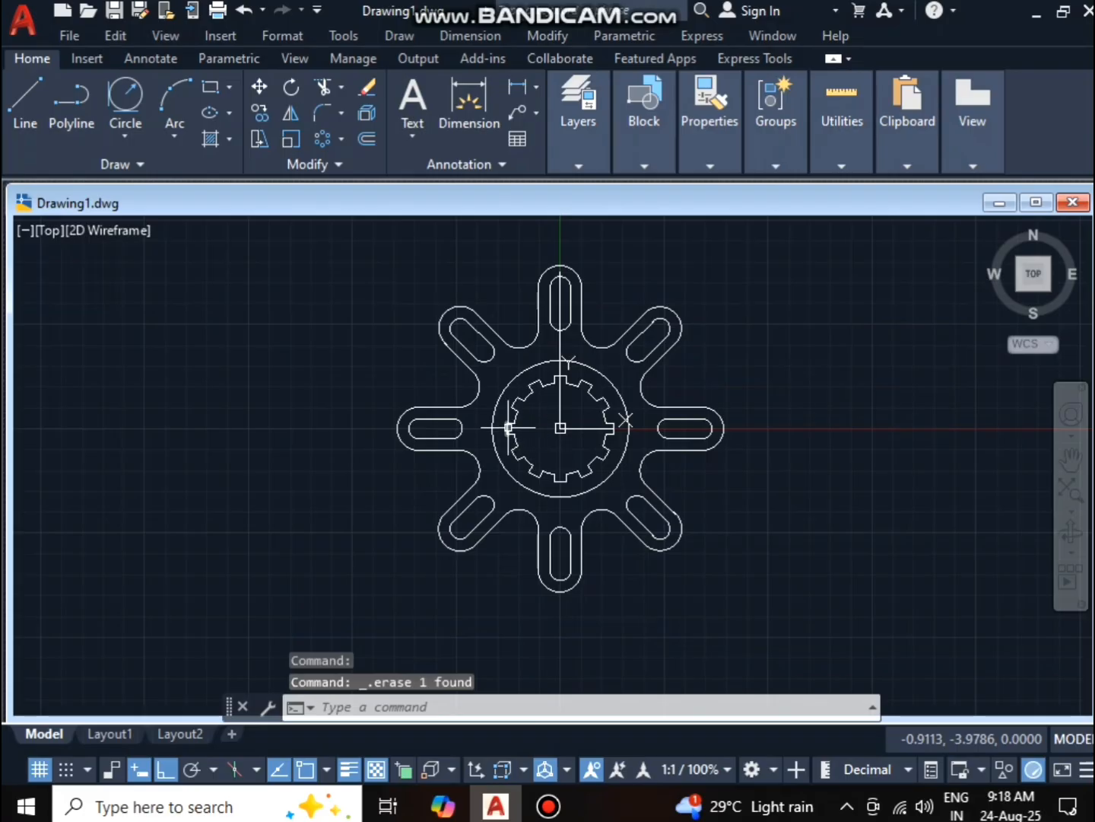